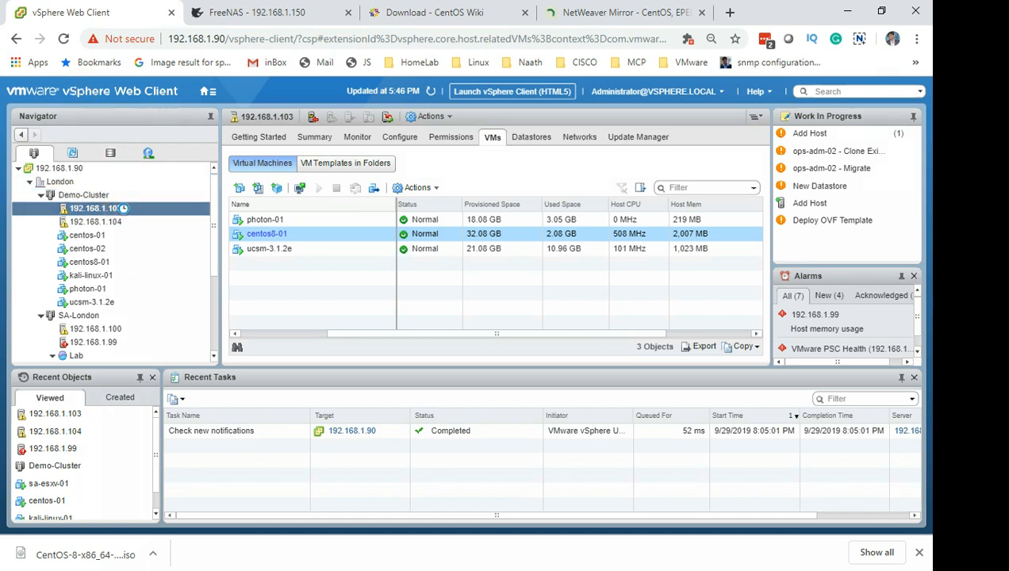
left_click(89, 195)
left_click(99, 194)
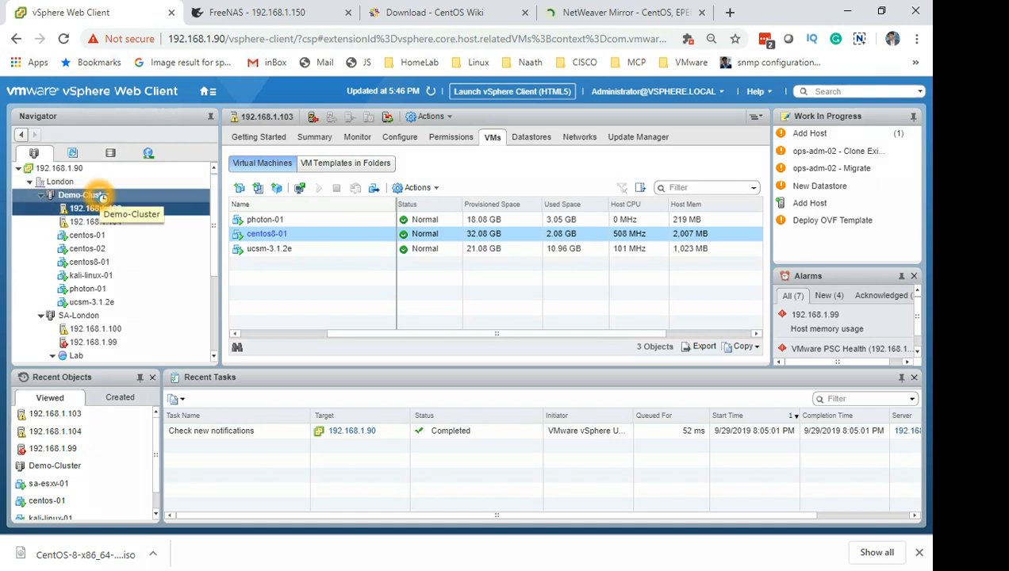
left_click(75, 247)
left_click(101, 208)
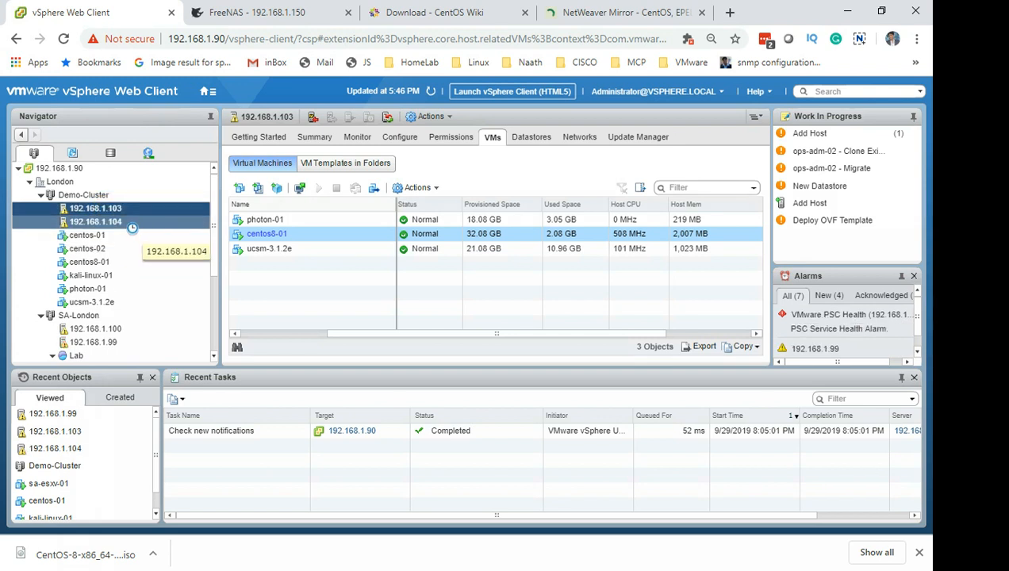
left_click(95, 211)
left_click(117, 211)
left_click(127, 223, "ctrl")
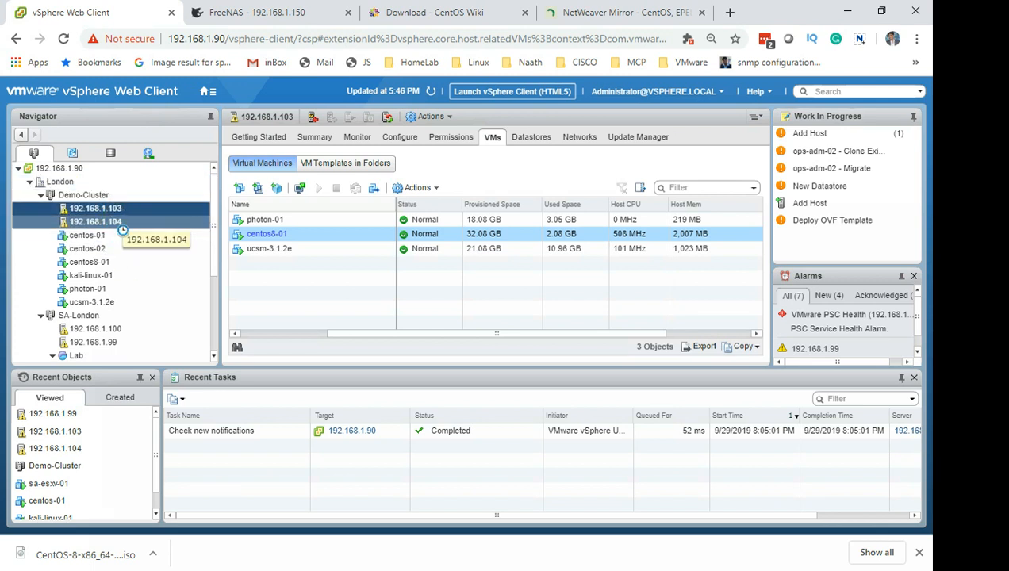
- Review the virtual machines and summary of host 192.168.1.104, and the summary of host 192.168.1.103
left_click(116, 221)
left_click(116, 222)
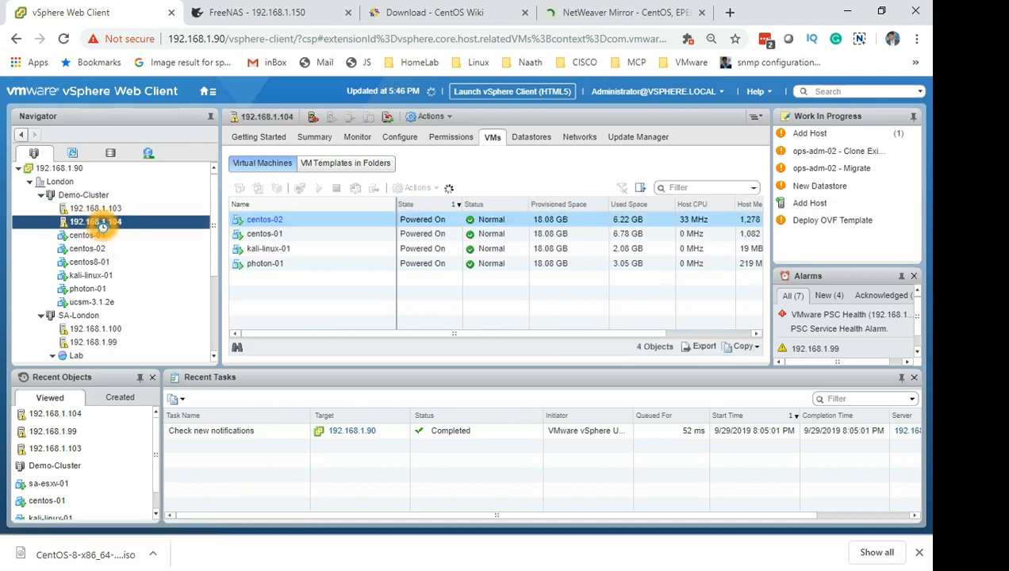
left_click(313, 221)
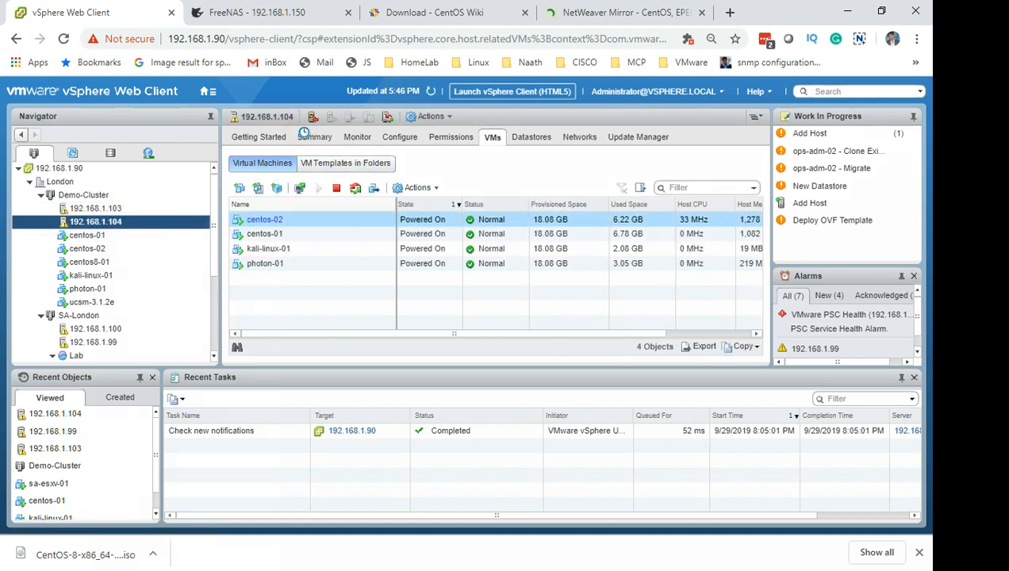
left_click(313, 140)
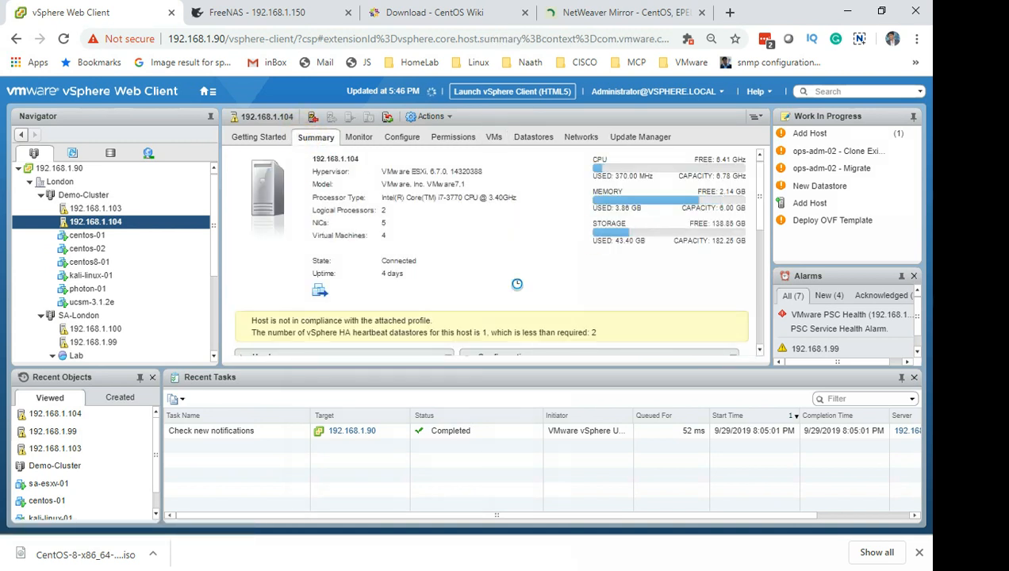
left_click(483, 236)
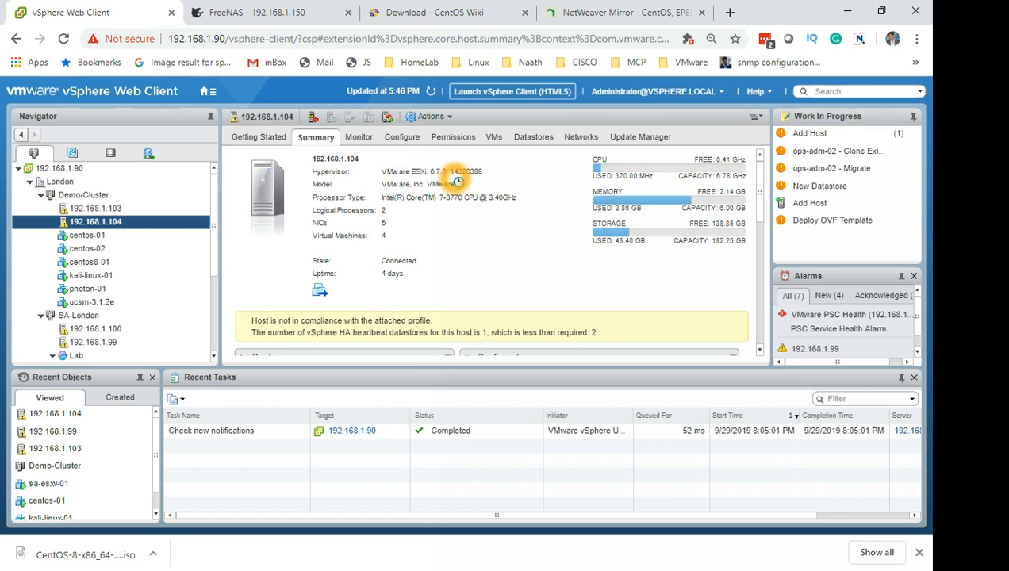
left_click(139, 208)
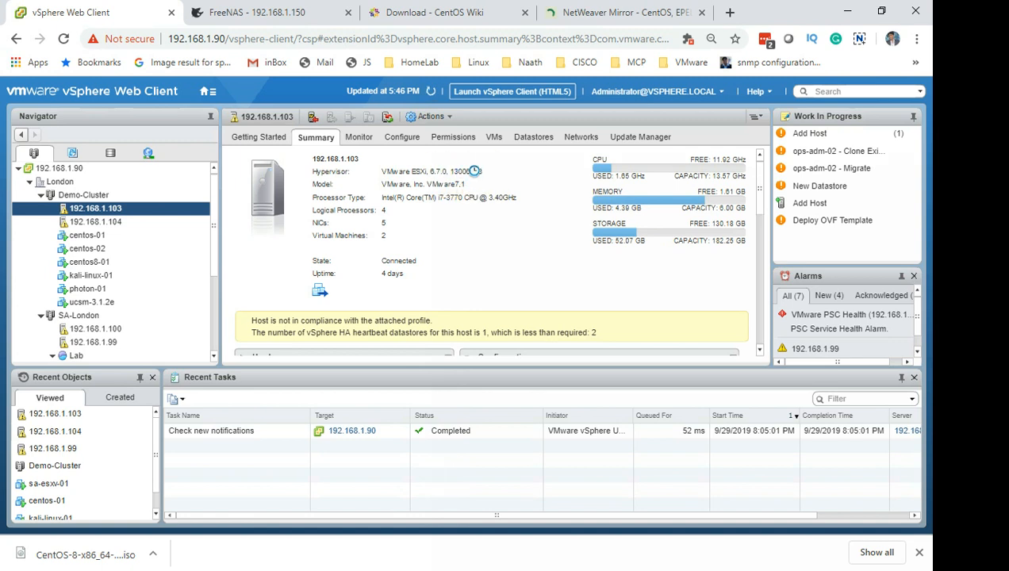
- Open the vSphere DRS configuration of Demo-Cluster and examine its DRS Automation details
right_click(91, 195)
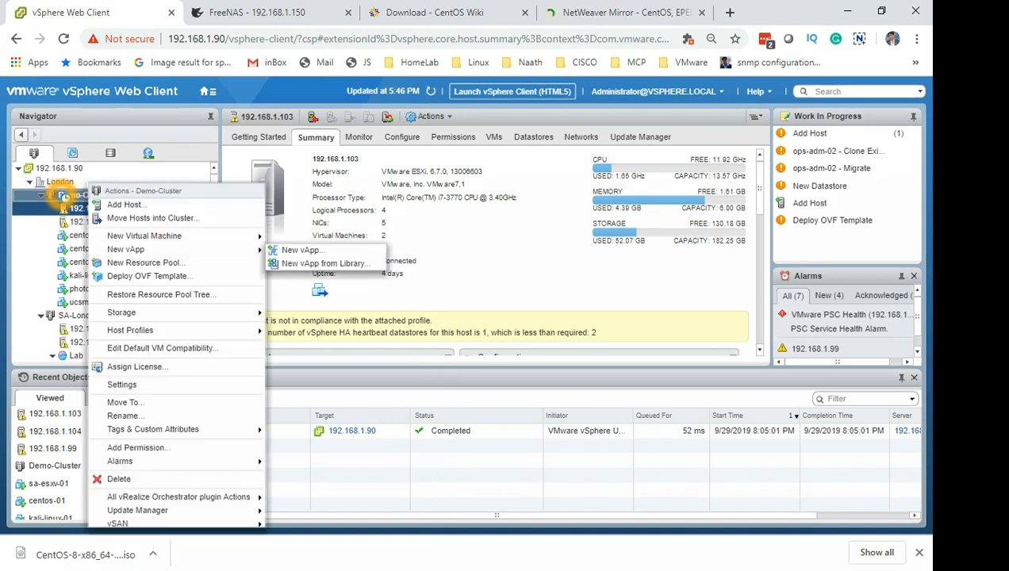
left_click(63, 196)
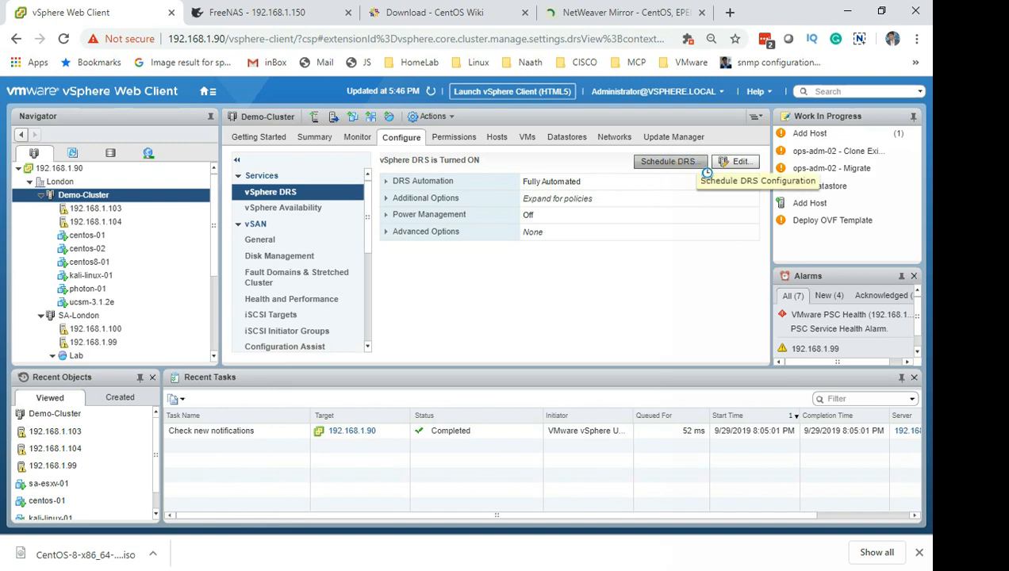
left_click(397, 182)
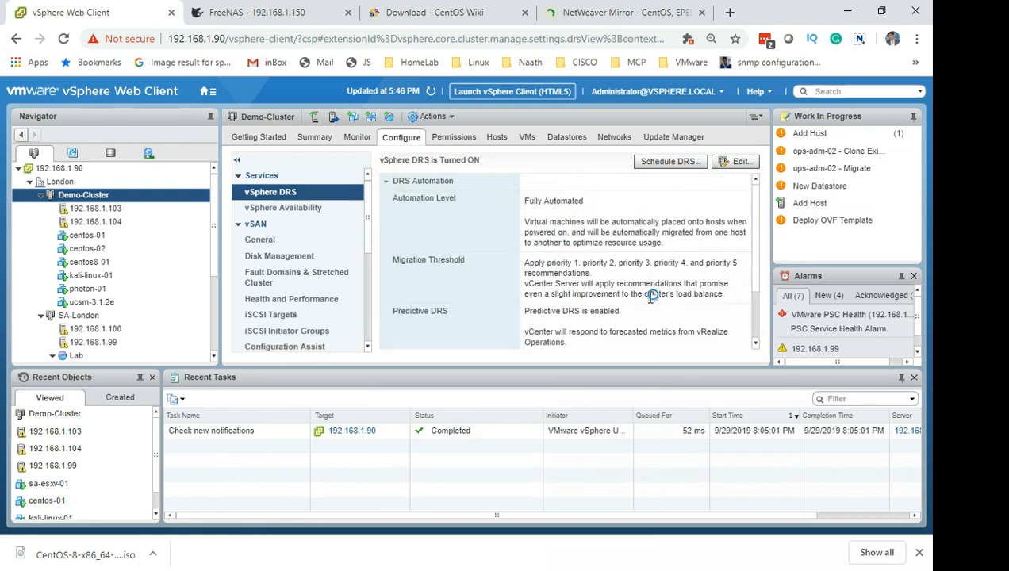
left_click(417, 262)
left_click(444, 268)
left_click(684, 267)
left_click(730, 268)
left_click(544, 291)
left_click(647, 292)
scroll(655, 305, "down", 3)
left_click(655, 305)
- Open the vSphere DRS settings of Demo-Cluster for editing
left_click(727, 161)
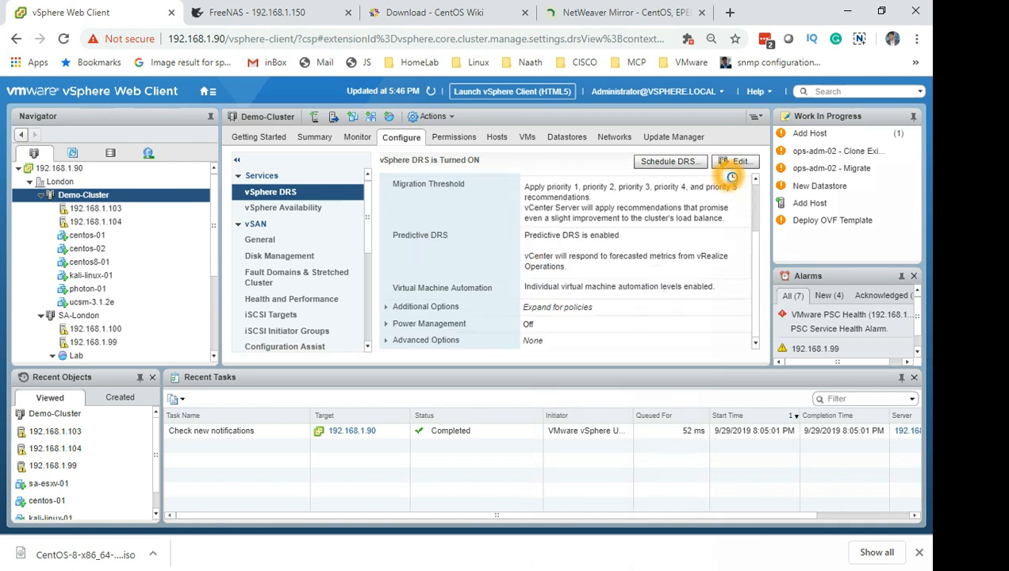
left_click(645, 247)
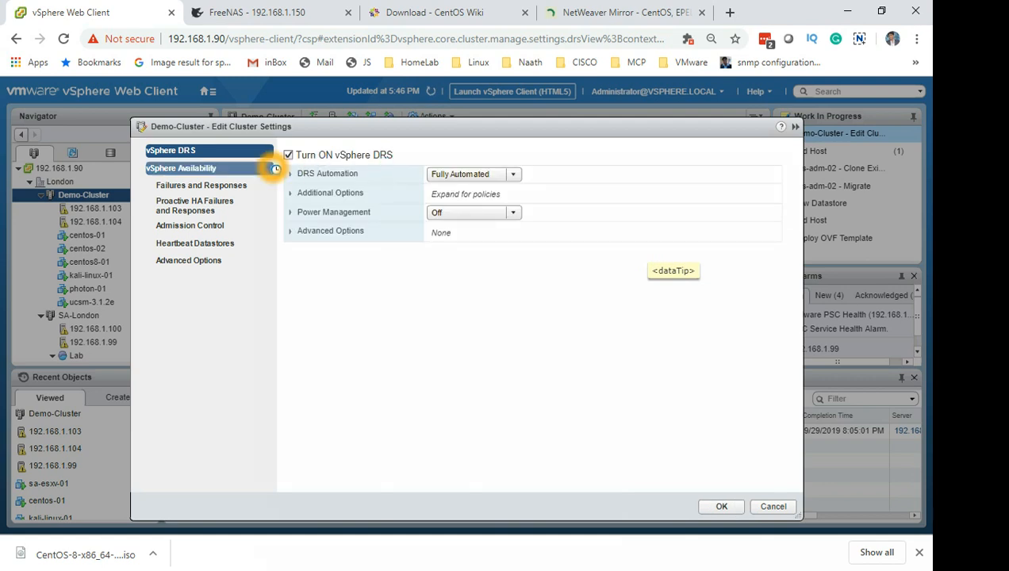
- Toggle vSphere DRS off and back on in the cluster settings
left_click(288, 154)
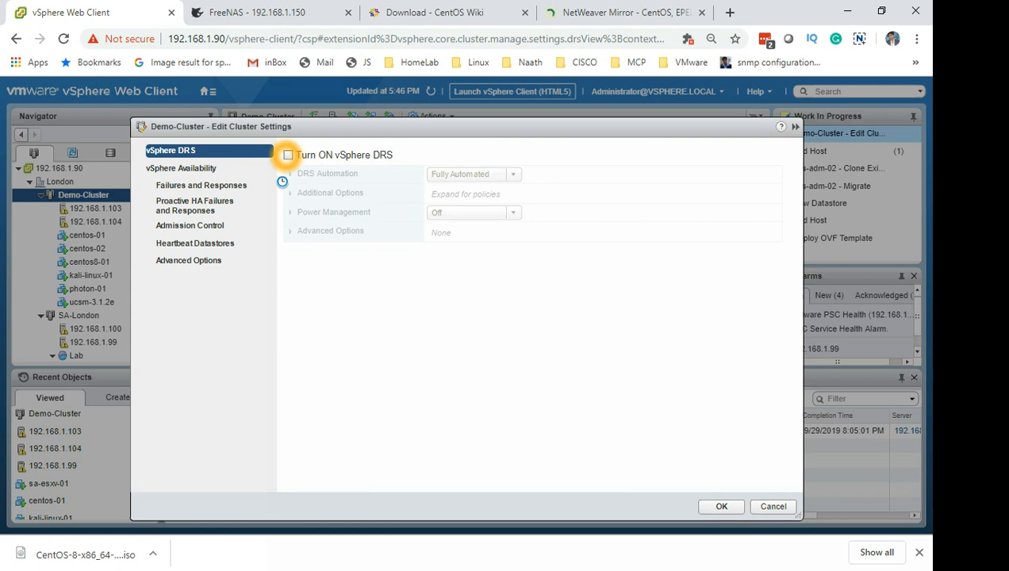
left_click(287, 155)
left_click(322, 297)
left_click(288, 155)
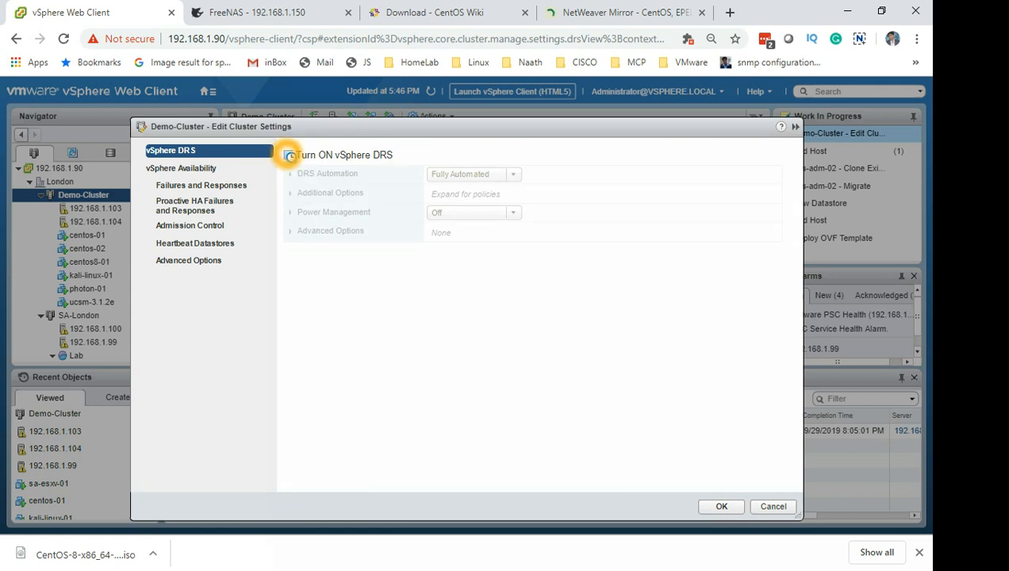
left_click(333, 254)
left_click(458, 241)
left_click(279, 167)
left_click(284, 170)
- Try the Manual and Partially Automated levels for the cluster's DRS automation
left_click(495, 185)
left_click(505, 176)
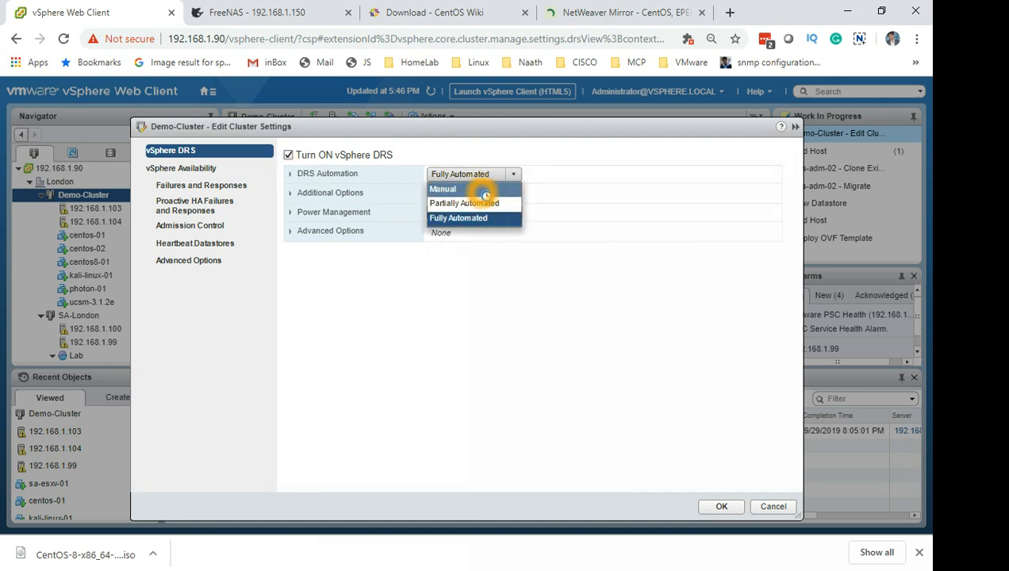
left_click(476, 189)
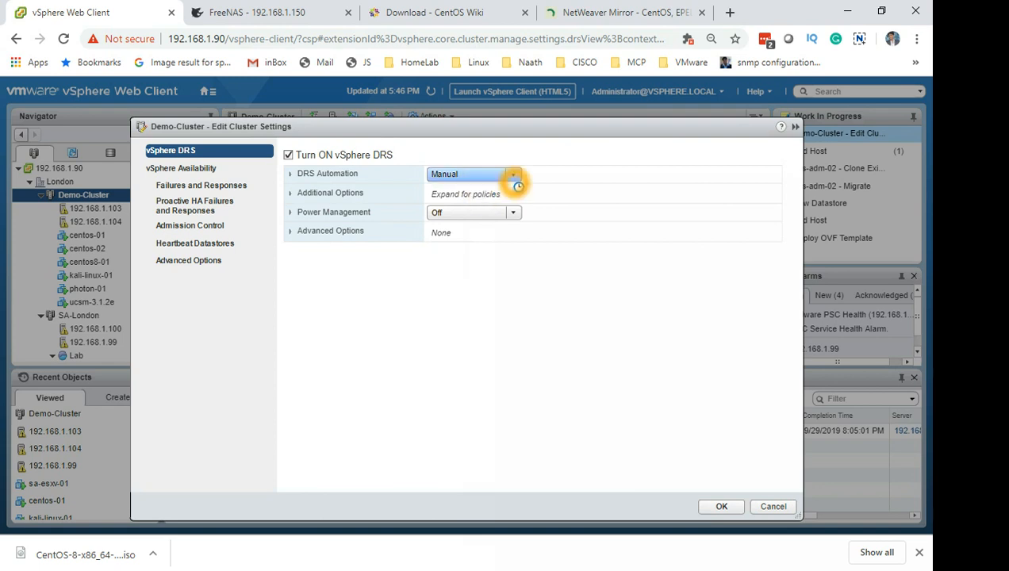
left_click(513, 176)
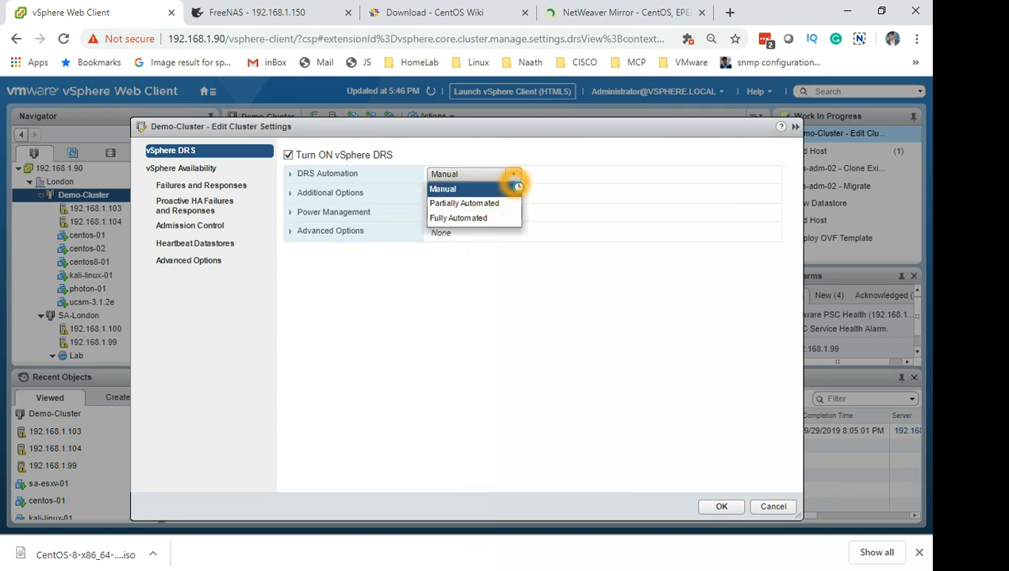
left_click(508, 204)
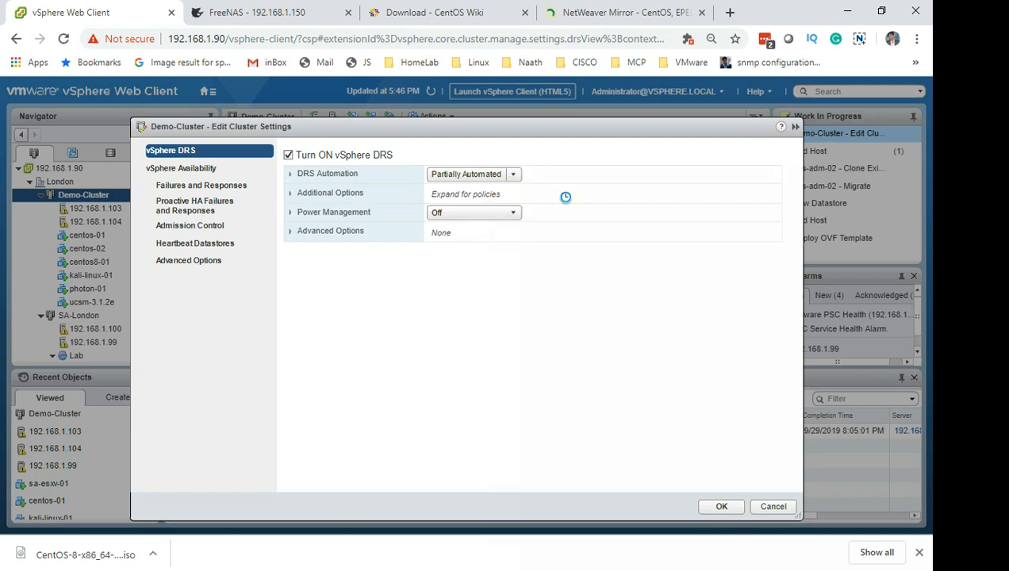
left_click(489, 218)
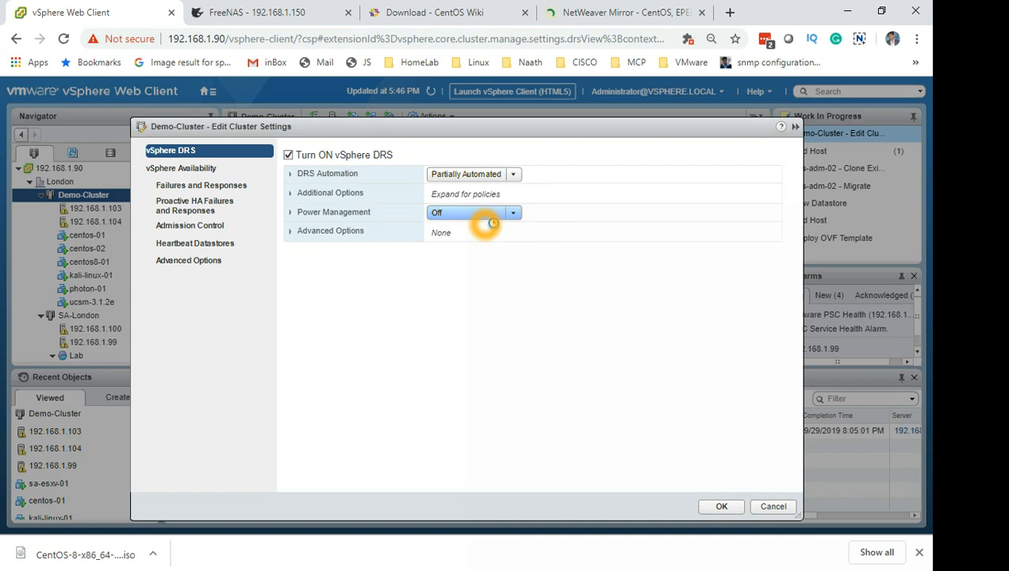
- Expand the DRS Automation settings and set the automation level to Fully Automated
left_click(286, 176)
left_click(421, 184)
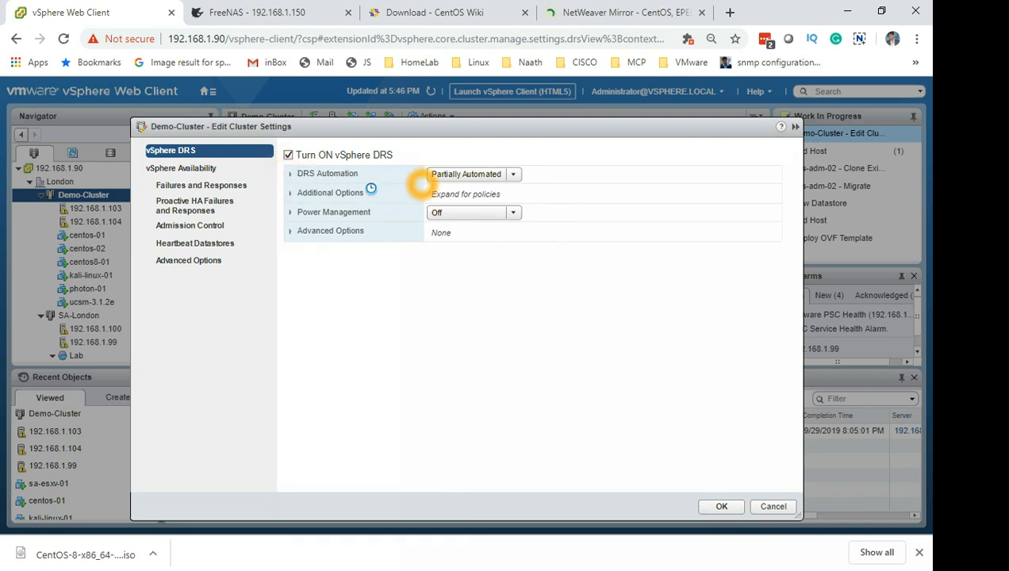
left_click(289, 176)
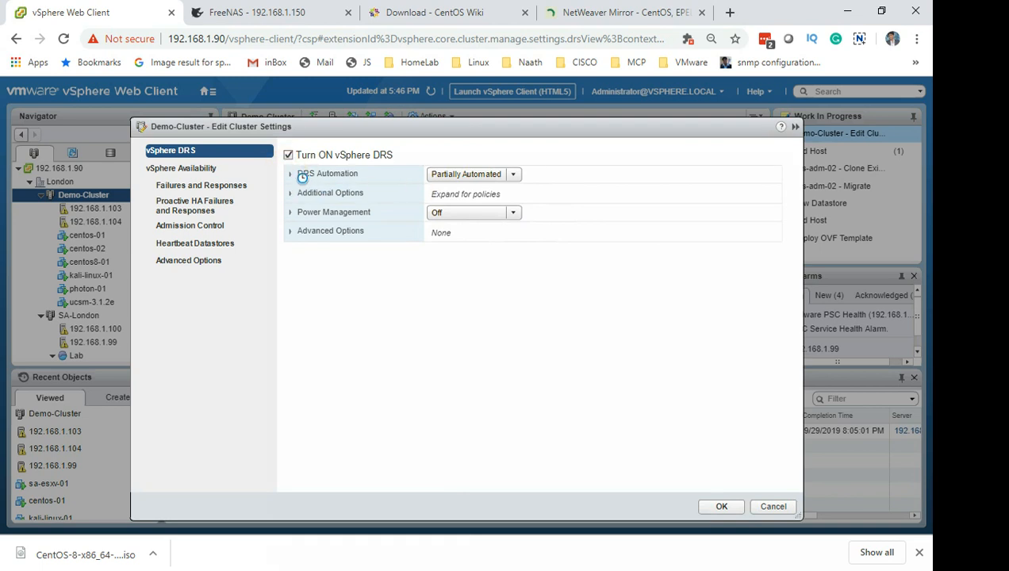
left_click(292, 176)
left_click(474, 208)
left_click(554, 234)
left_click(481, 233)
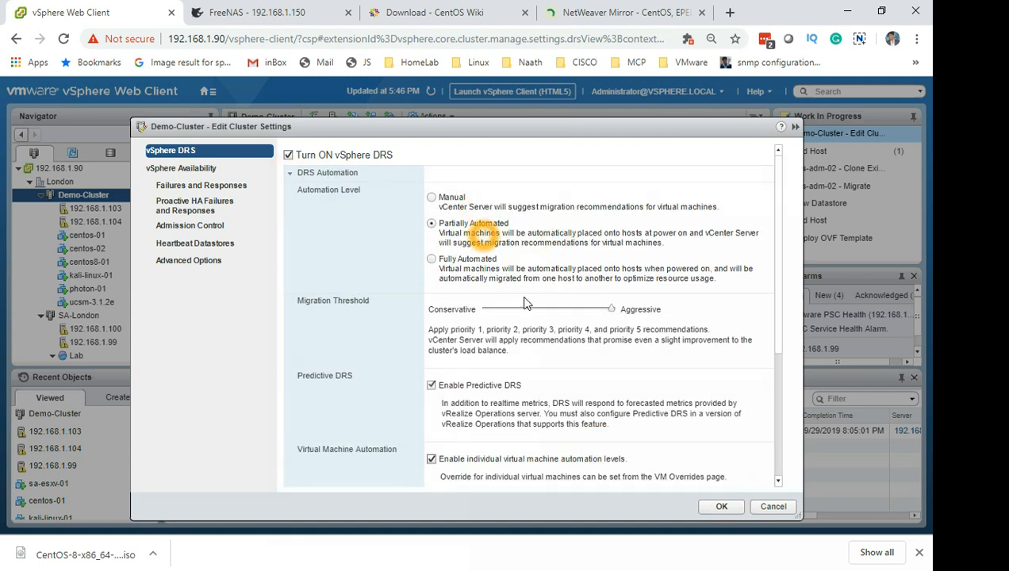
left_click(427, 259)
left_click(432, 264)
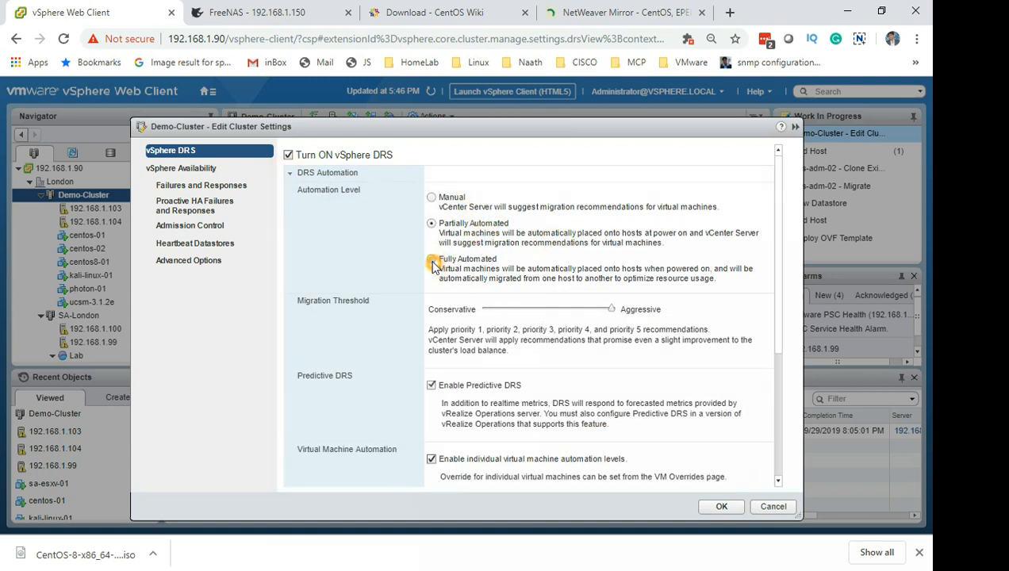
- Try the most conservative migration threshold, and the one applying priority 1 and priority 2 recommendations
left_click(483, 314)
left_click(485, 314)
left_click(489, 315)
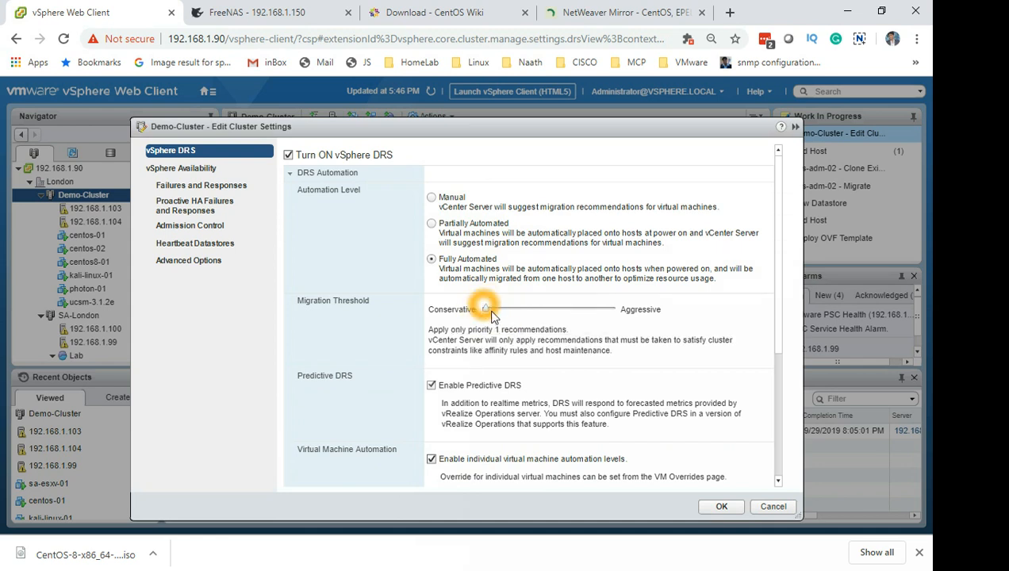
left_click_drag(489, 315, 522, 309)
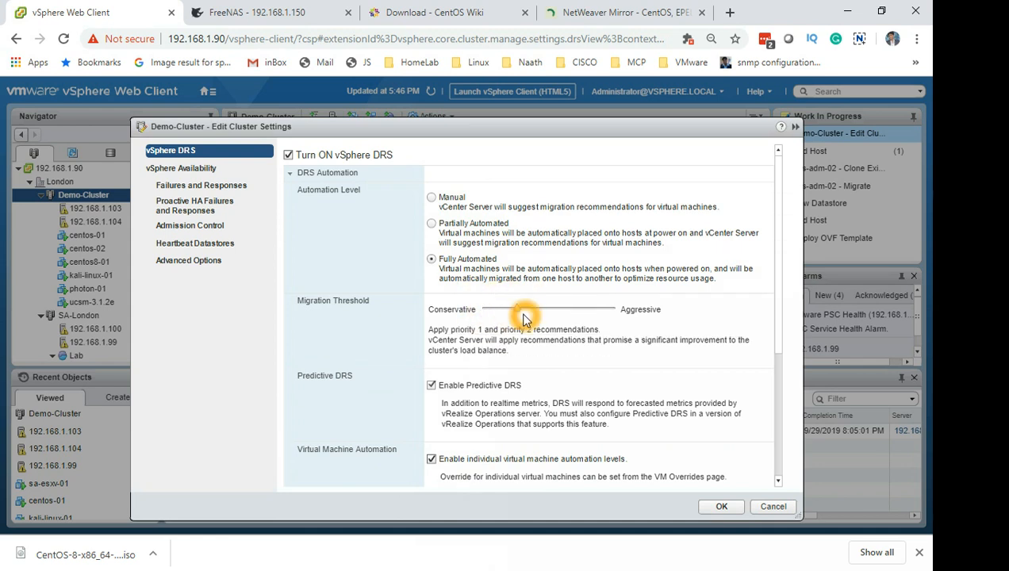
left_click(512, 312)
left_click(473, 357)
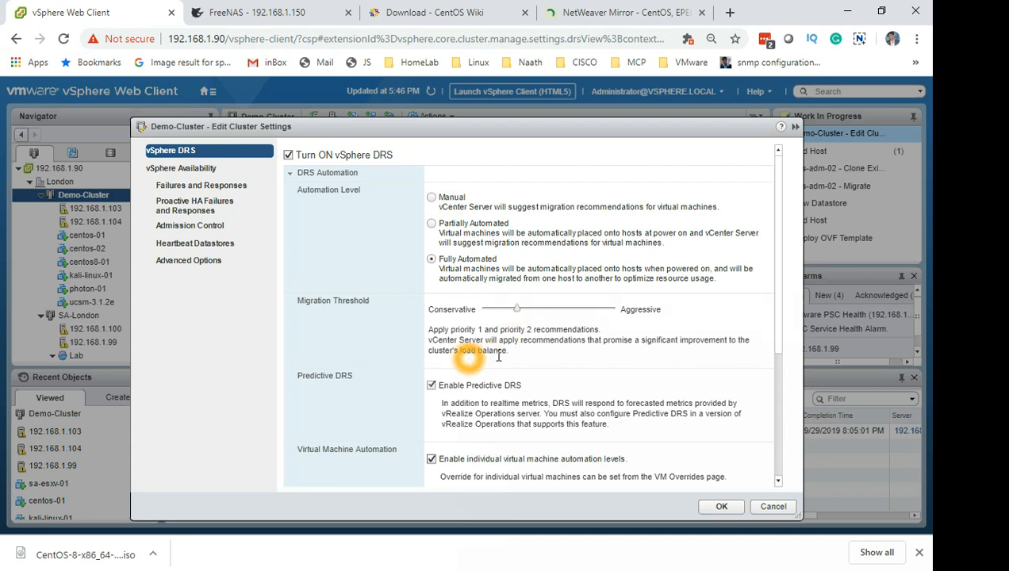
- Try the migration threshold that applies priority 1 through priority 4 recommendations and read its description
left_click_drag(515, 310, 577, 306)
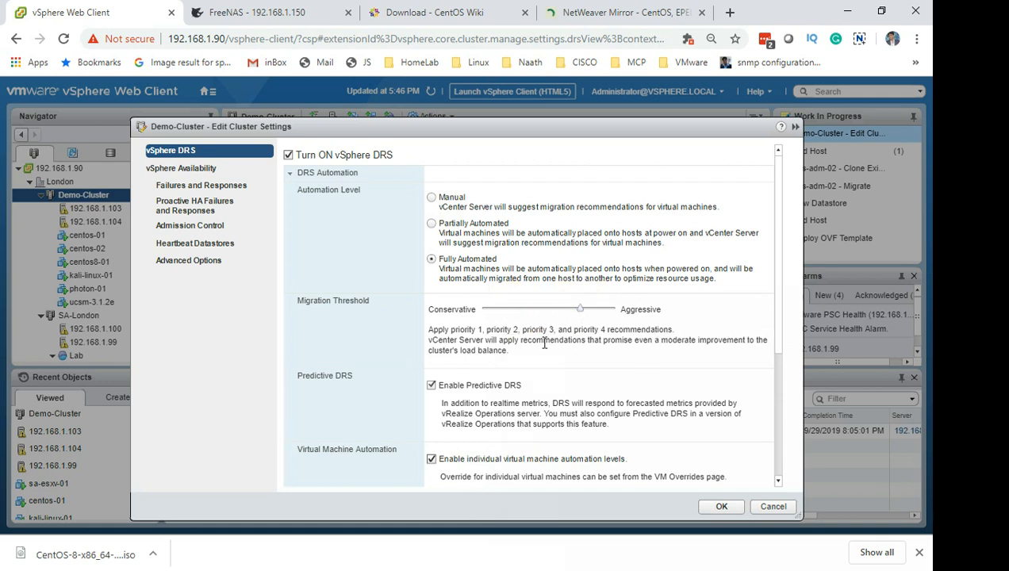
left_click(689, 353)
left_click(648, 348)
left_click(657, 357)
left_click(657, 357)
left_click(718, 353)
left_click(719, 354)
- Set the migration threshold to the most aggressive level, applying priority 1 through priority 5 recommendations
left_click_drag(579, 310, 618, 316)
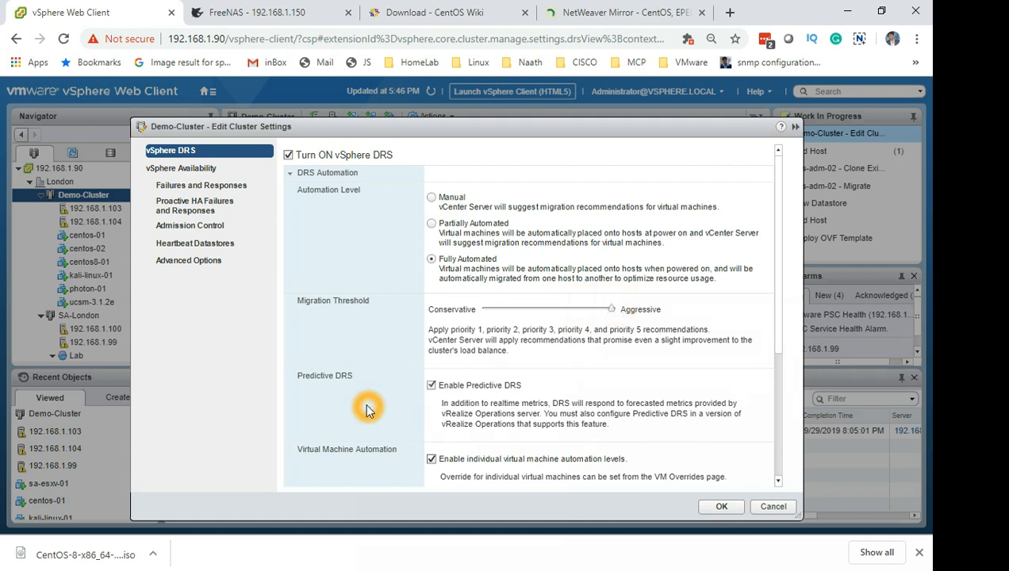
left_click(619, 331)
left_click(643, 349)
left_click(628, 353)
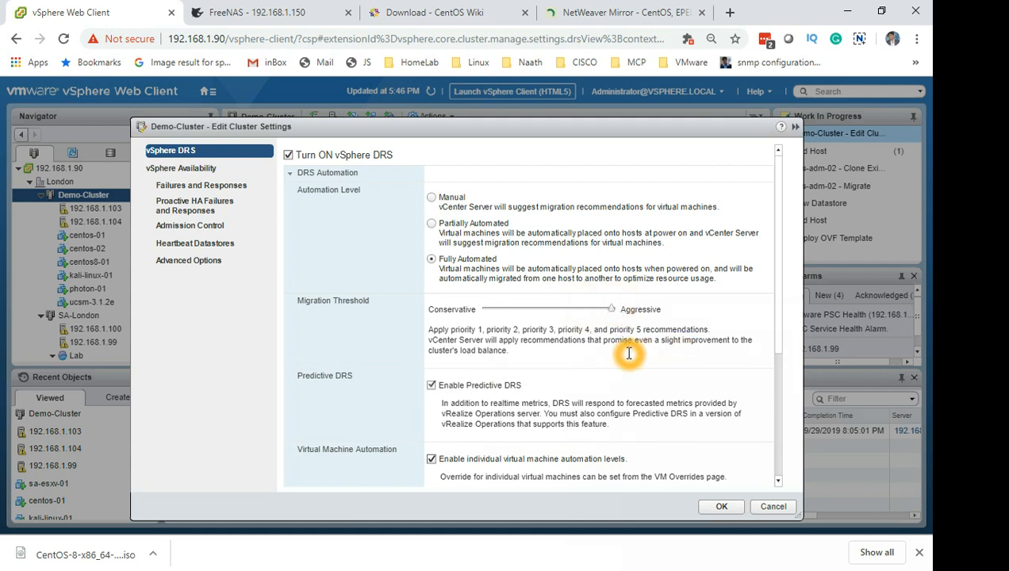
left_click(633, 351)
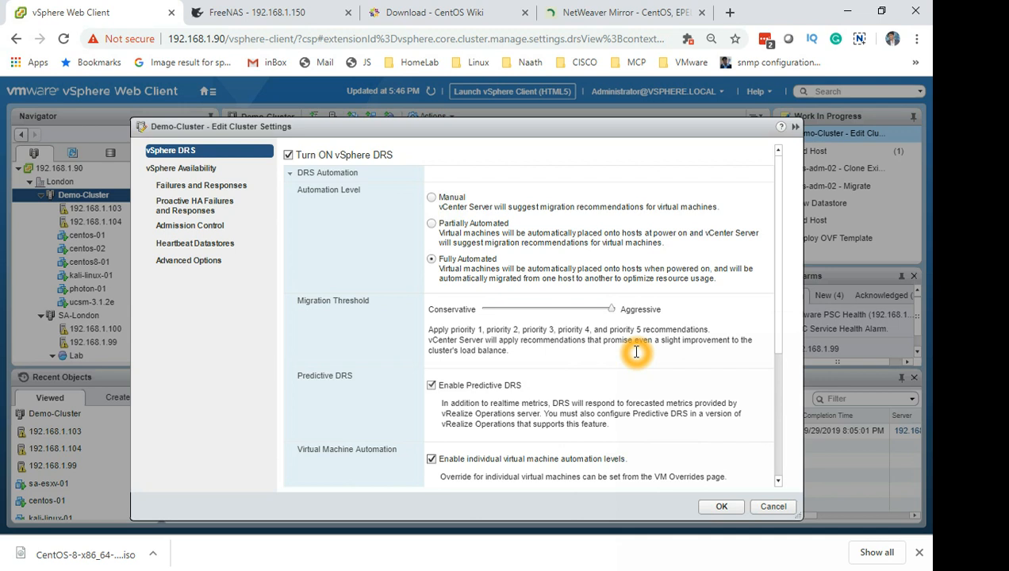
- Examine the Predictive DRS option's description, highlighting the mention of the vRealize Operations server
left_click(303, 375)
left_click(326, 392)
left_click(360, 389)
left_click(382, 397)
left_click(357, 401)
left_click(496, 420)
left_click(481, 418)
left_click(549, 414)
left_click(585, 414)
left_click(607, 412)
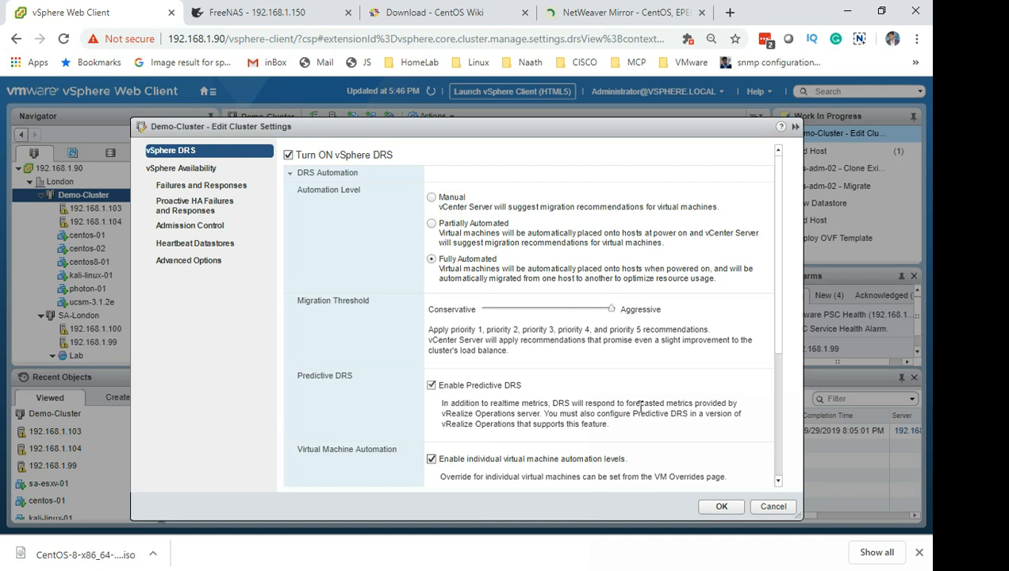
left_click(674, 414)
left_click(715, 424)
left_click(553, 436)
left_click(586, 433)
left_click(606, 435)
left_click(471, 422)
left_click(453, 420)
left_click(442, 418)
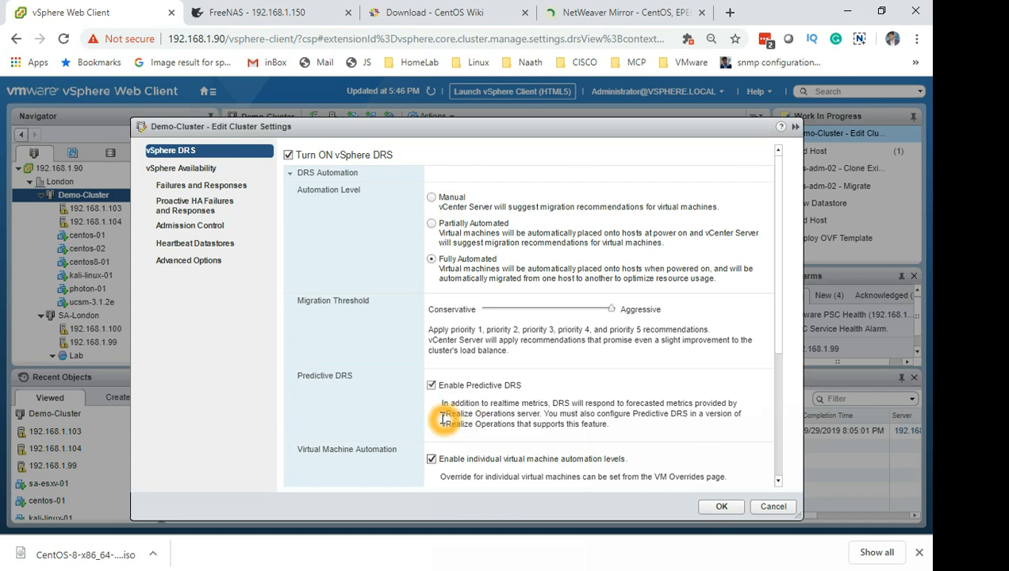
left_click_drag(443, 419, 543, 416)
left_click(575, 370)
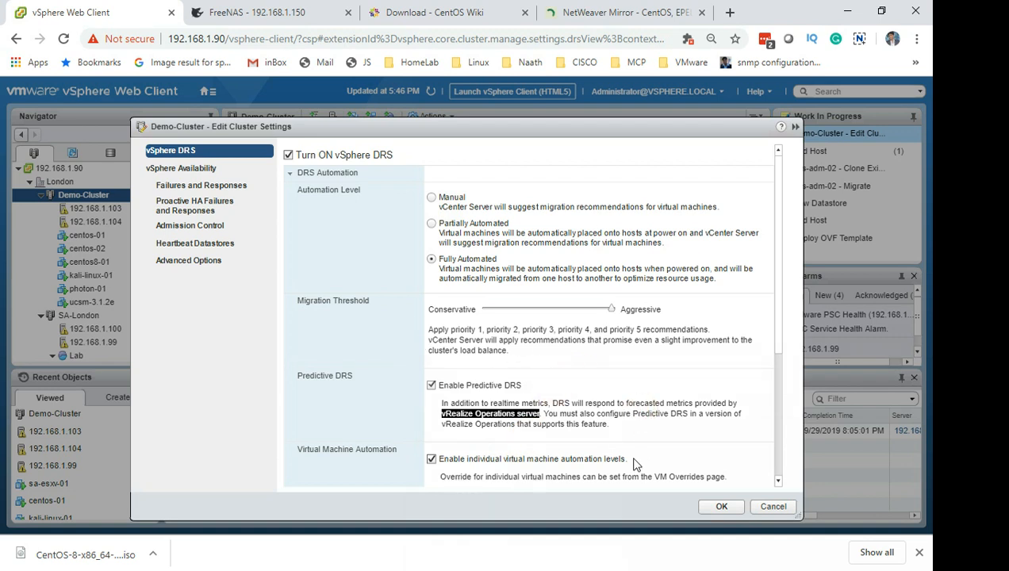
- Apply the edited DRS settings to Demo-Cluster
left_click(718, 508)
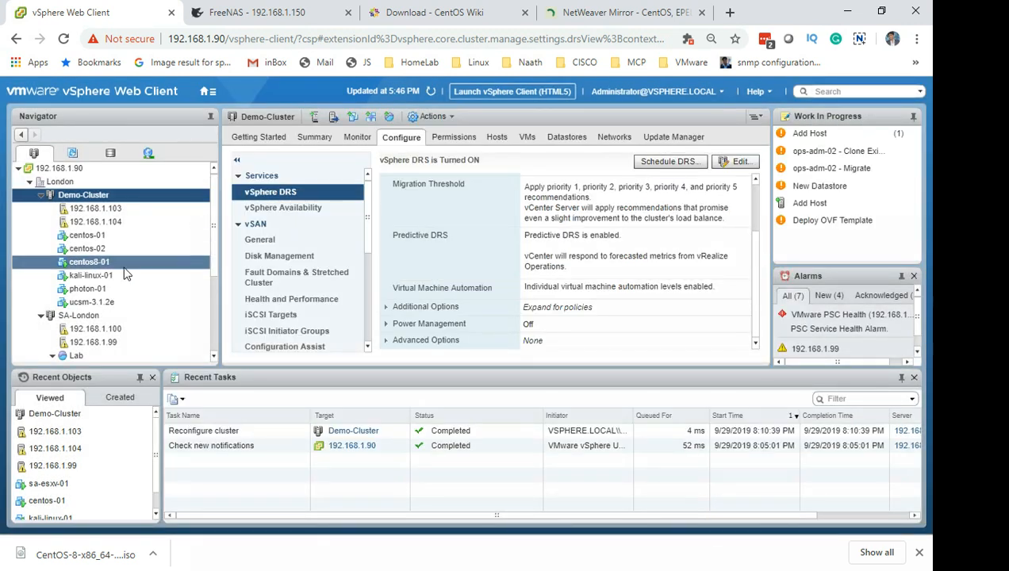
- Examine host 192.168.1.103 in Demo-Cluster, checking its virtual machines and its CPU, memory and storage summary
left_click(110, 291)
left_click(109, 276)
left_click(111, 263)
left_click(107, 276)
left_click(108, 264)
left_click(123, 222)
left_click(126, 209)
left_click(128, 211)
left_click(489, 138)
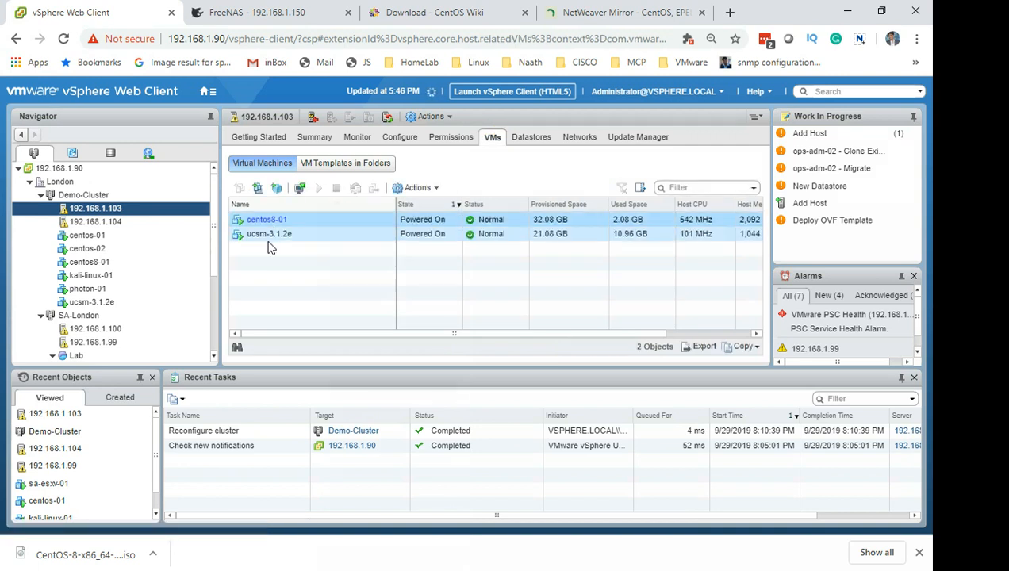
left_click(309, 143)
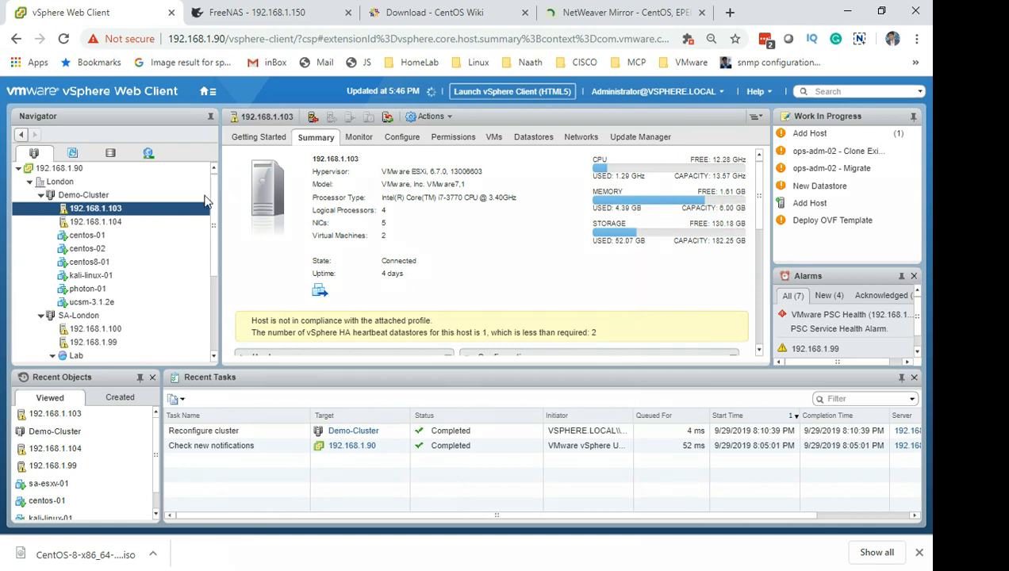
- Examine host 192.168.1.104 in Demo-Cluster, checking its resource summary and the virtual machines it runs
left_click(142, 198)
left_click(143, 222)
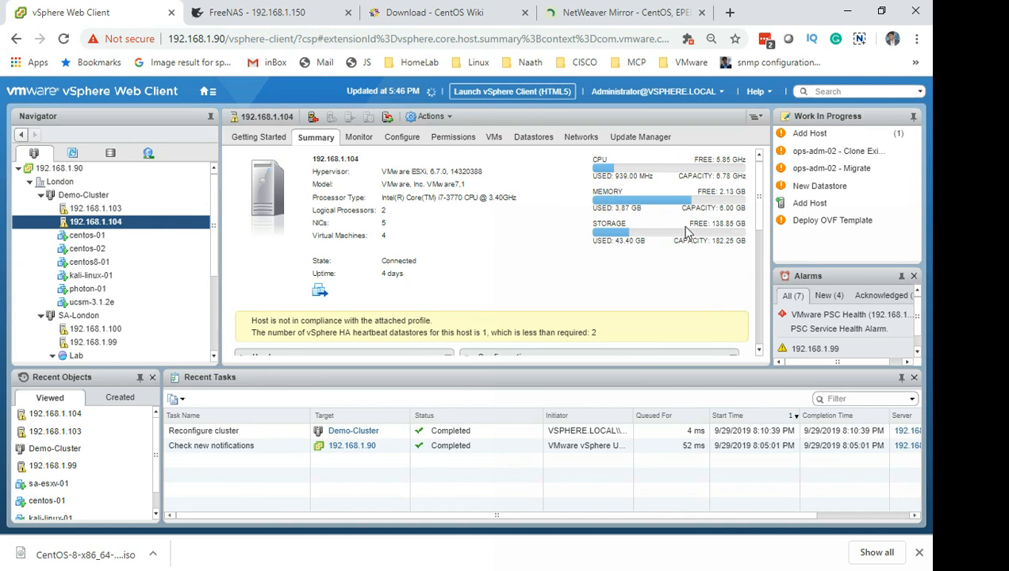
left_click(492, 137)
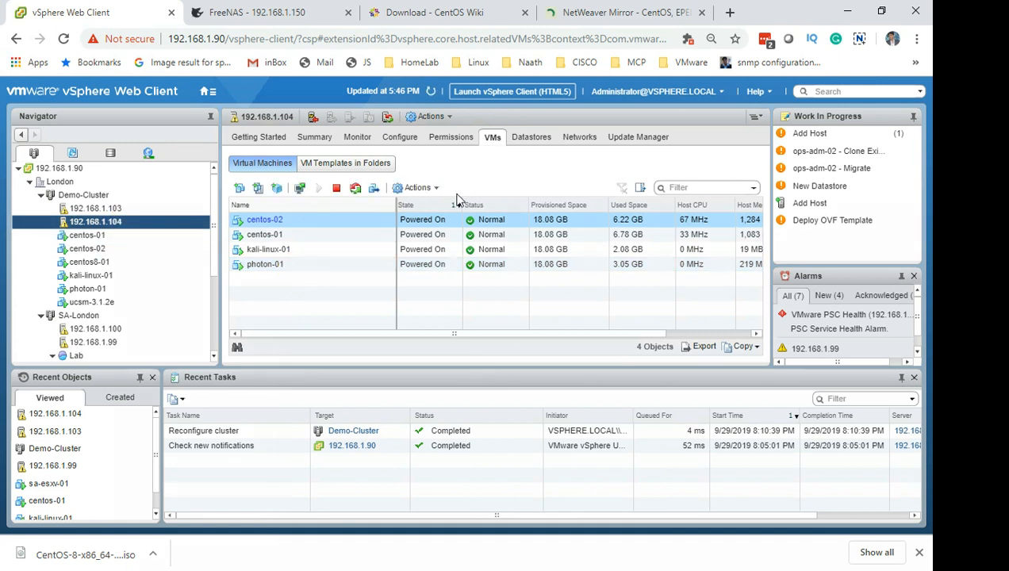
left_click(314, 136)
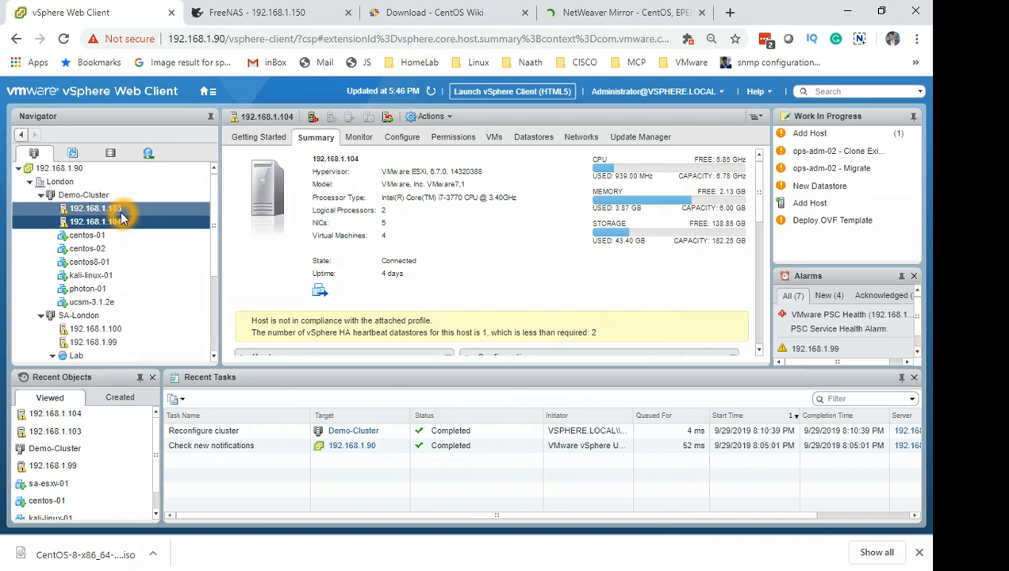
- Check the summary of centos8-01 for the host it runs on, and return to the summary of host 192.168.1.103
left_click(131, 263)
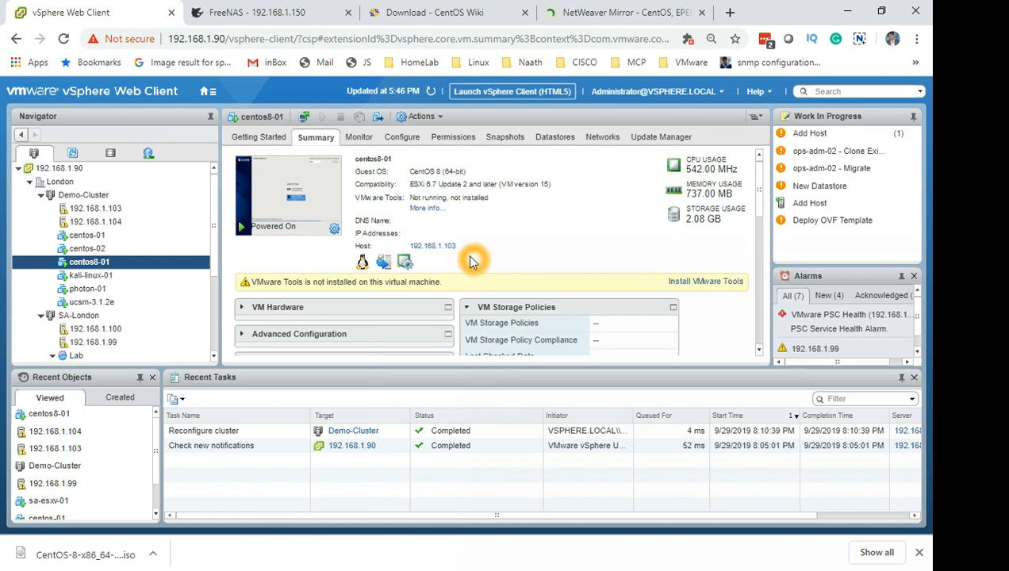
left_click(144, 207)
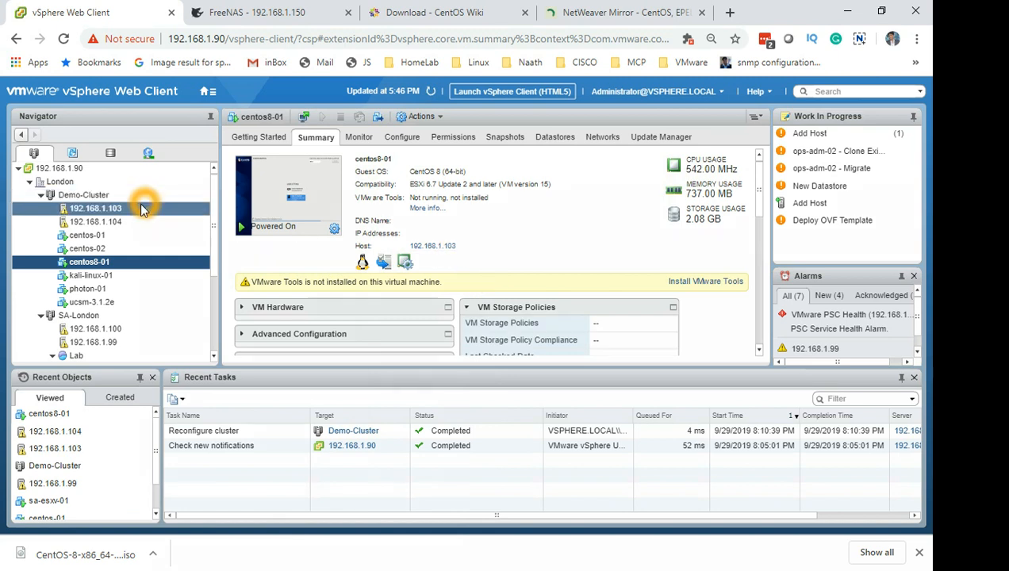
left_click(144, 209)
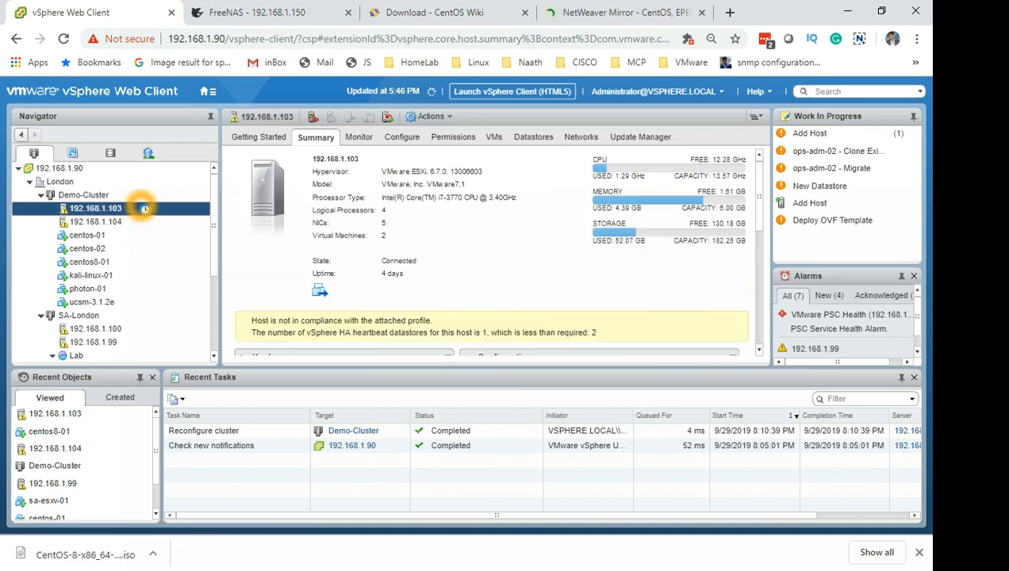
right_click(143, 208)
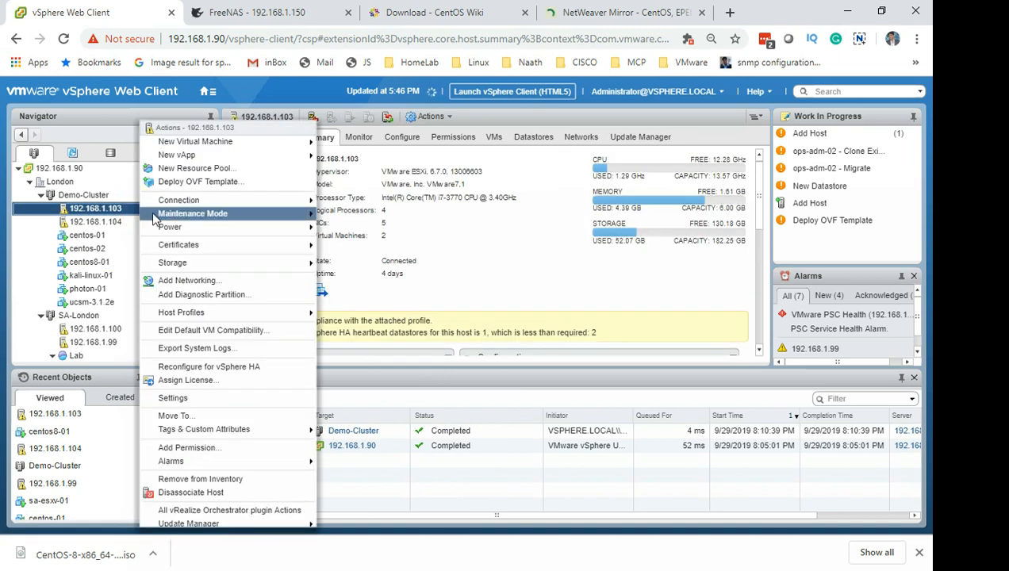
left_click(176, 212)
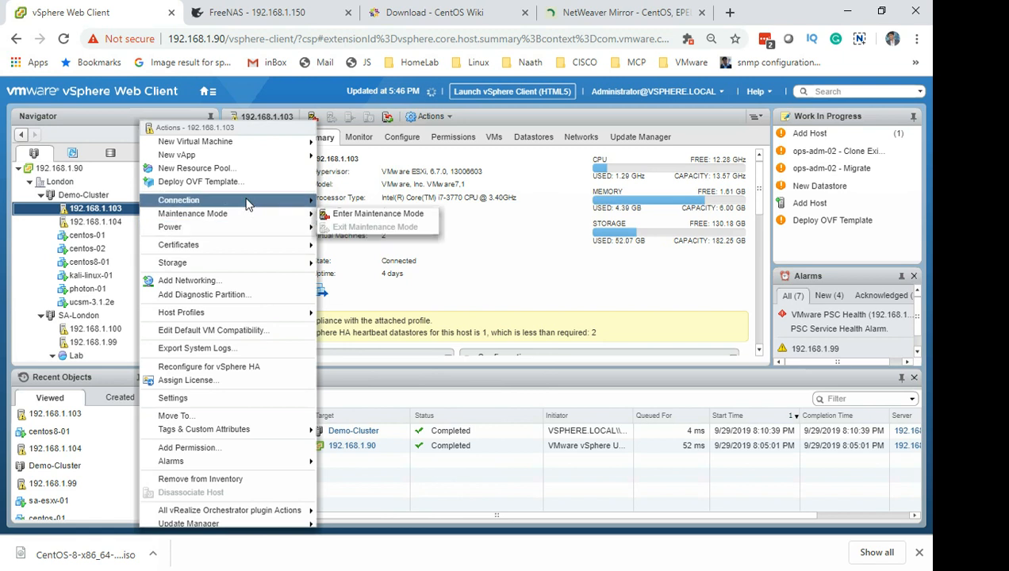
left_click(244, 191)
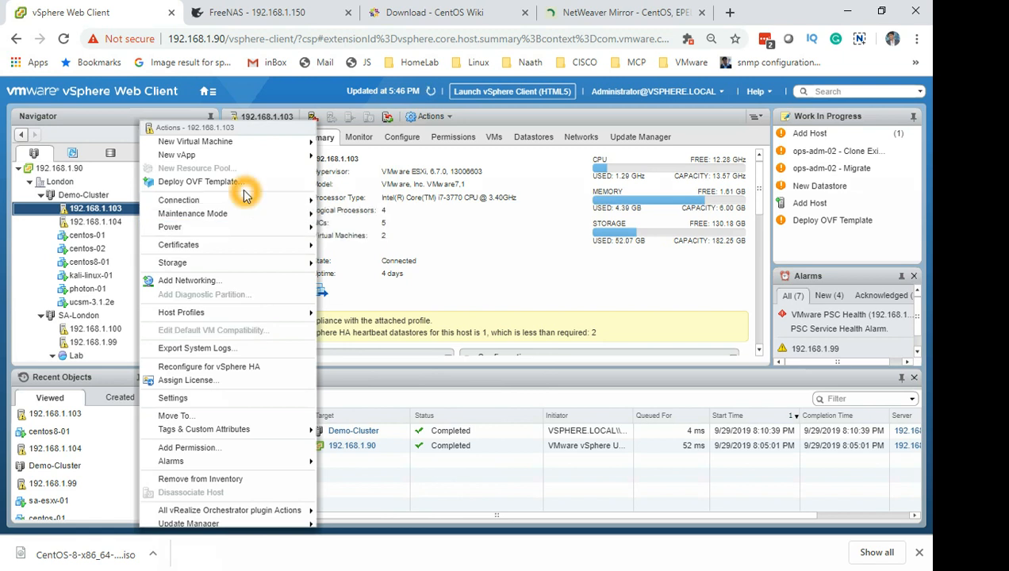
- Set up a compute-resource-only migration of the kali-linux-01 virtual machine with host 192.168.1.103 as the destination
left_click(118, 277)
right_click(119, 275)
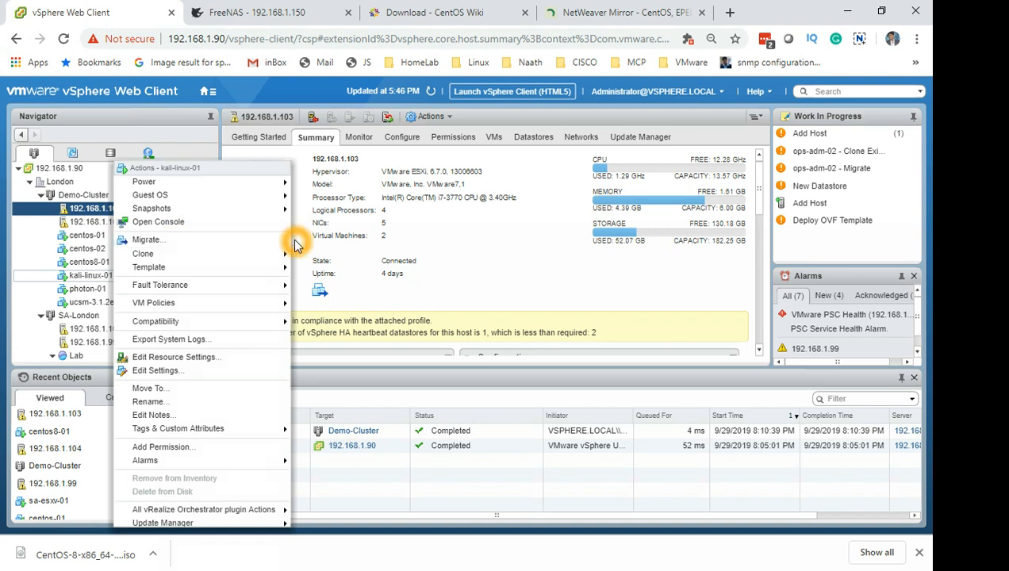
left_click(266, 240)
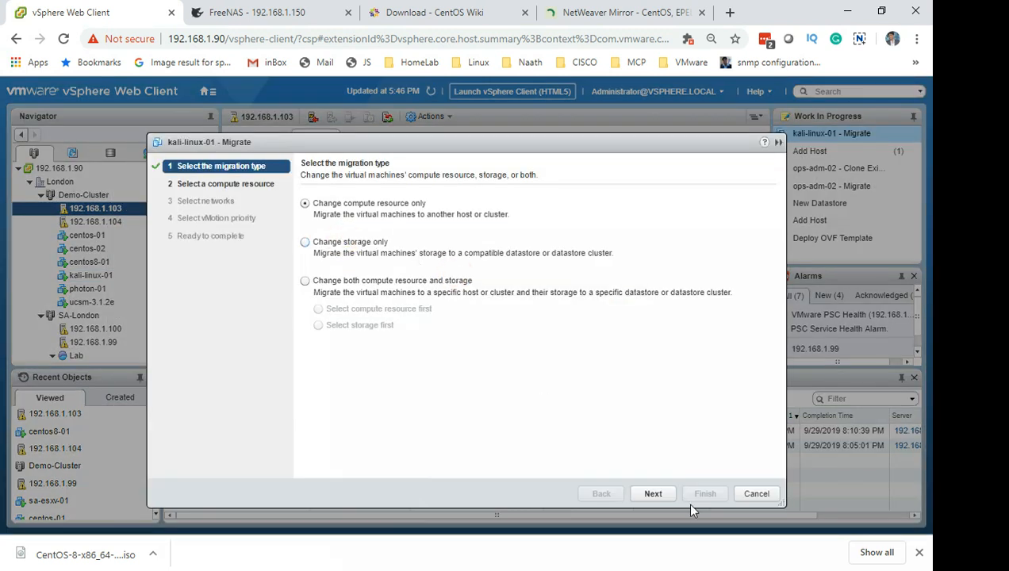
left_click(367, 227)
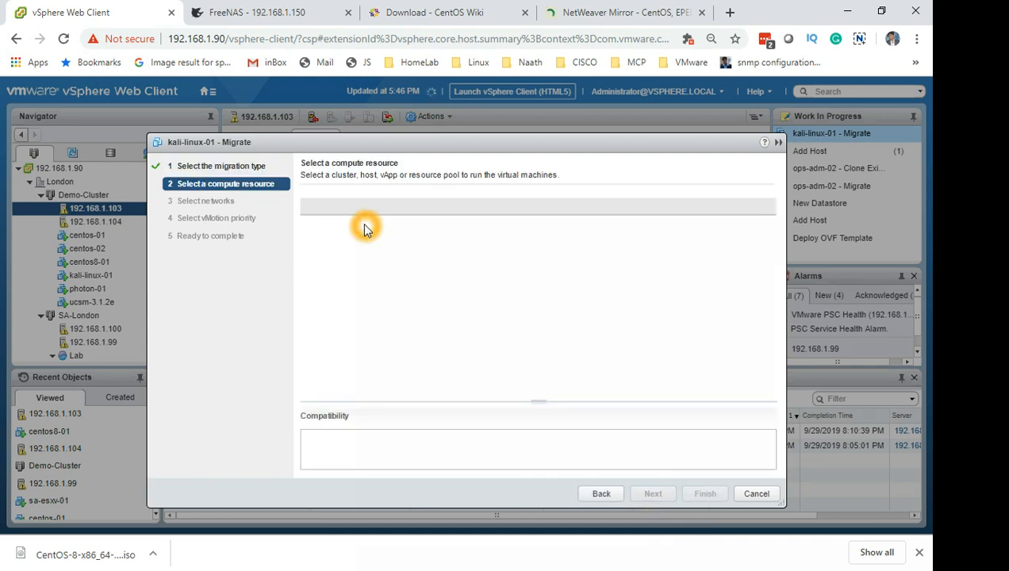
left_click(365, 280)
left_click(345, 262)
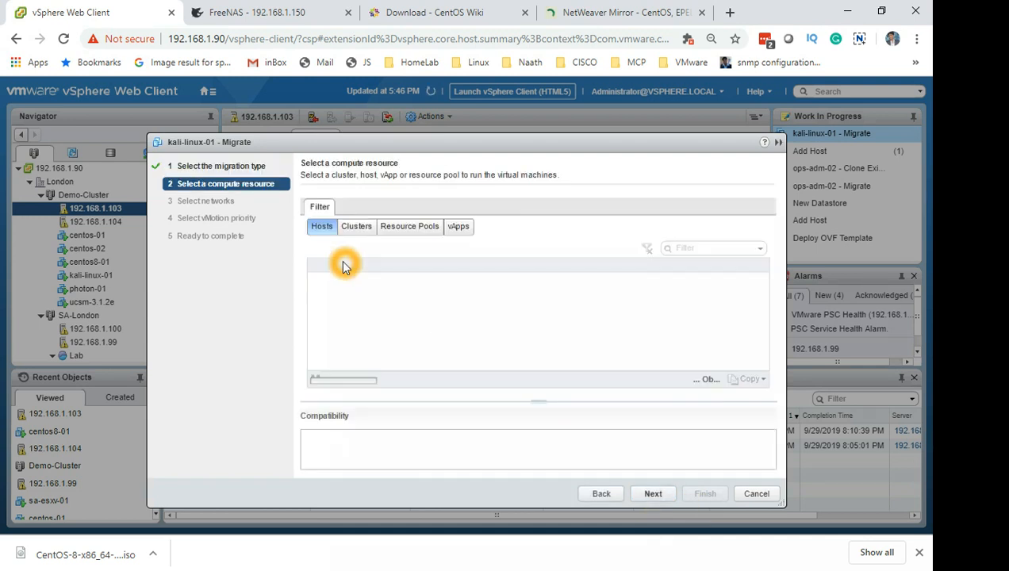
left_click(419, 307)
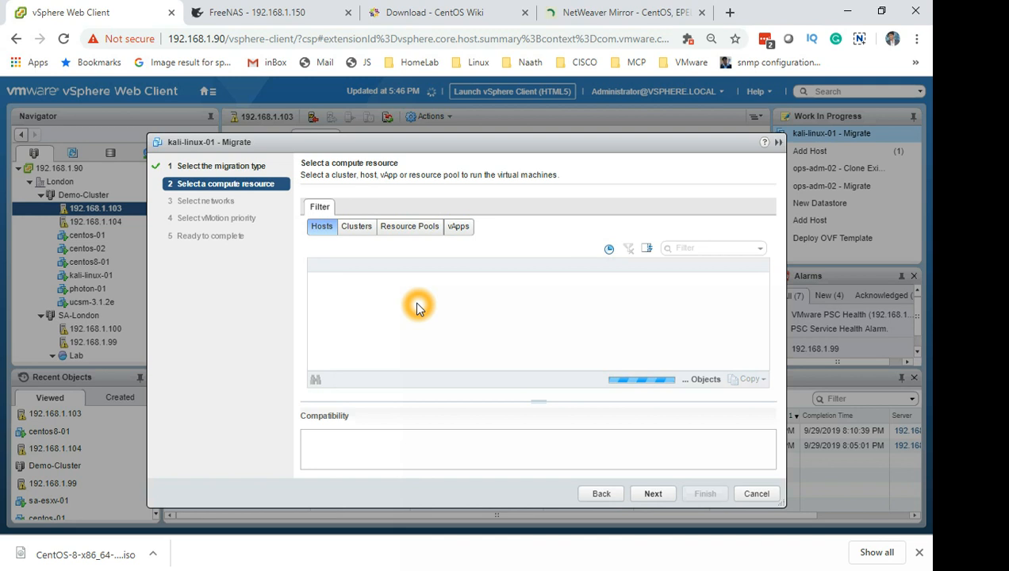
left_click(371, 293)
- Run the migration with VM Network as destination network and high vMotion priority, and review the virtual machines on host 192.168.1.103
left_click(672, 493)
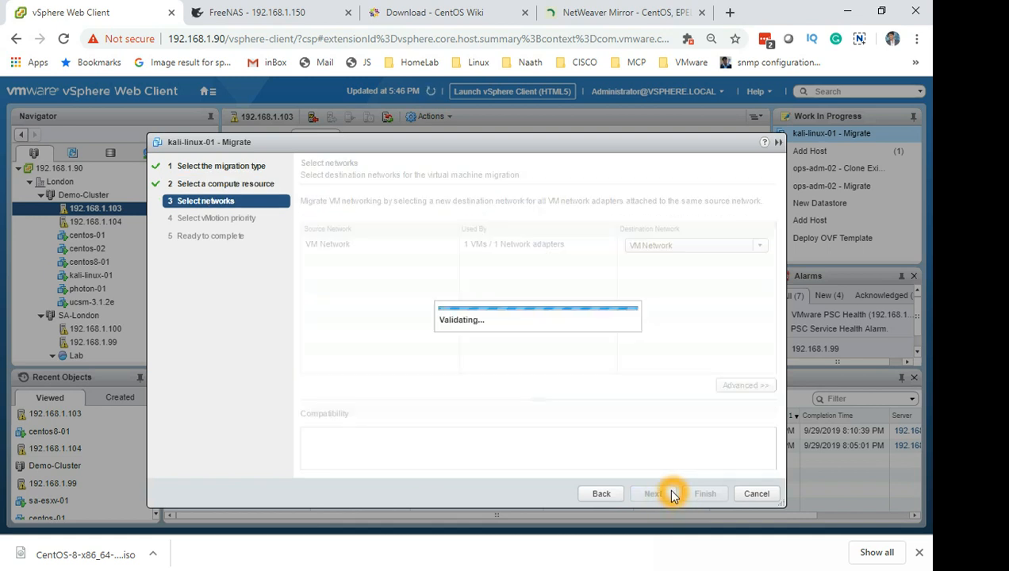
left_click(672, 494)
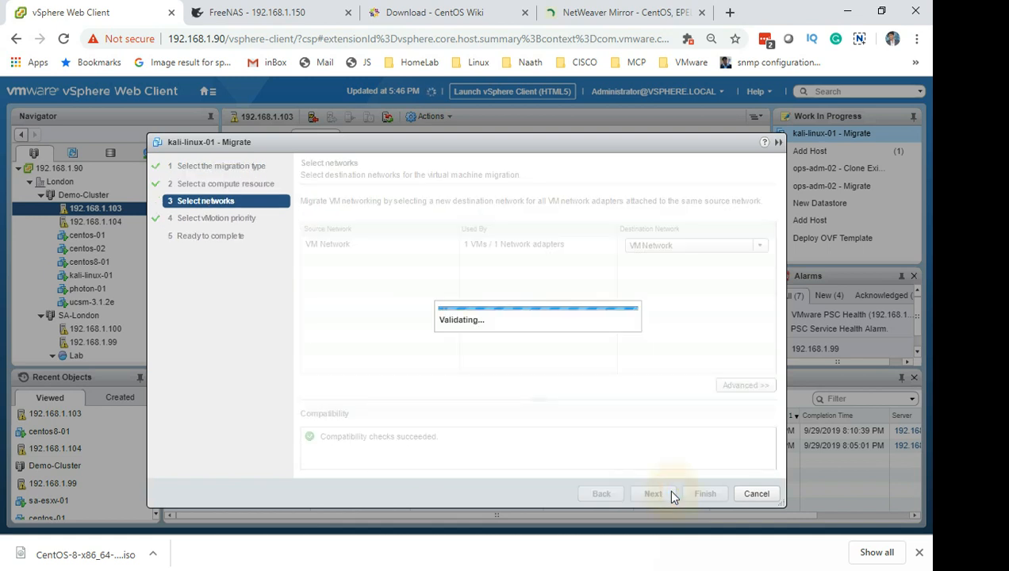
left_click(672, 494)
left_click(705, 494)
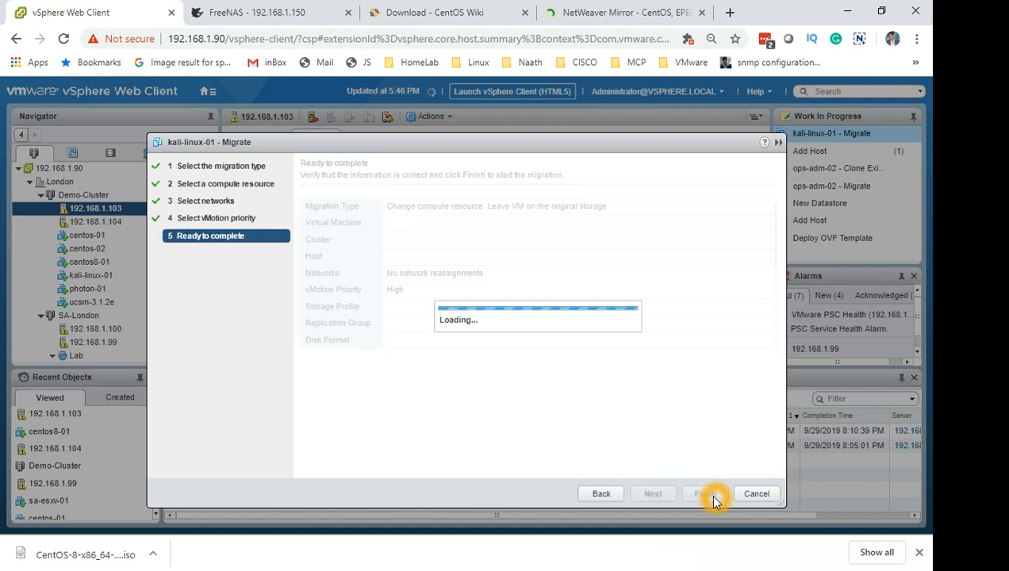
left_click(705, 494)
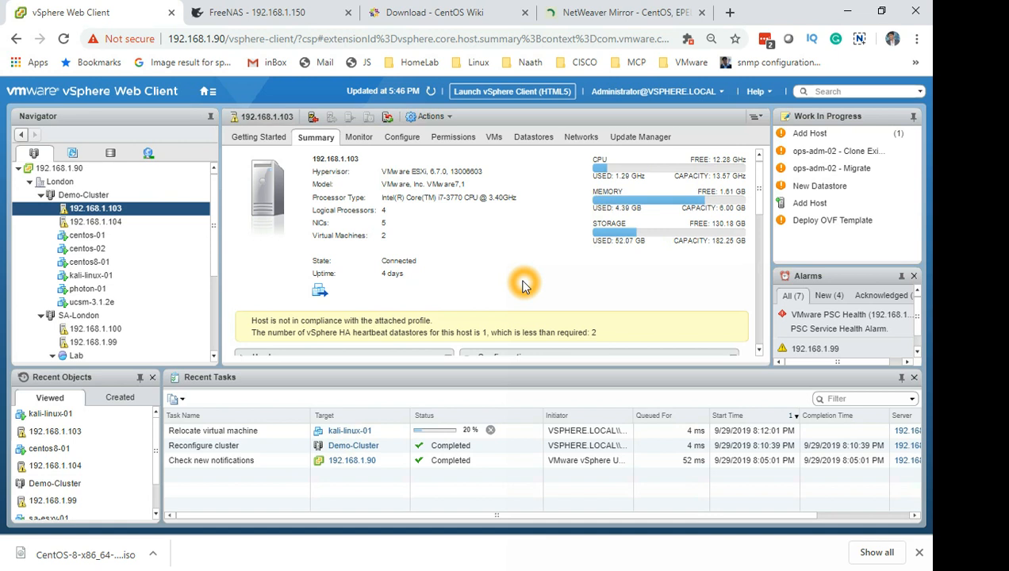
left_click(119, 237)
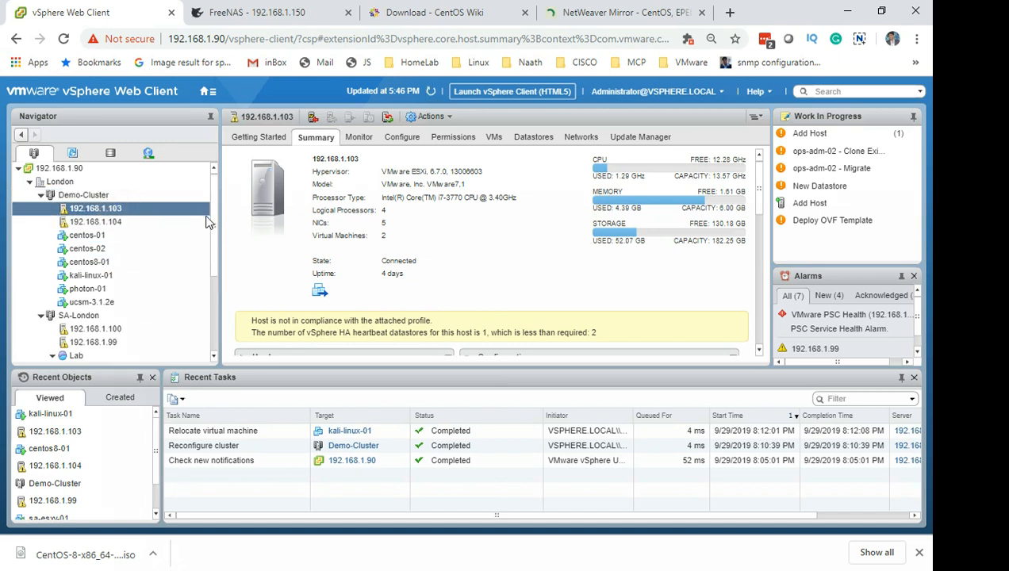
left_click(493, 137)
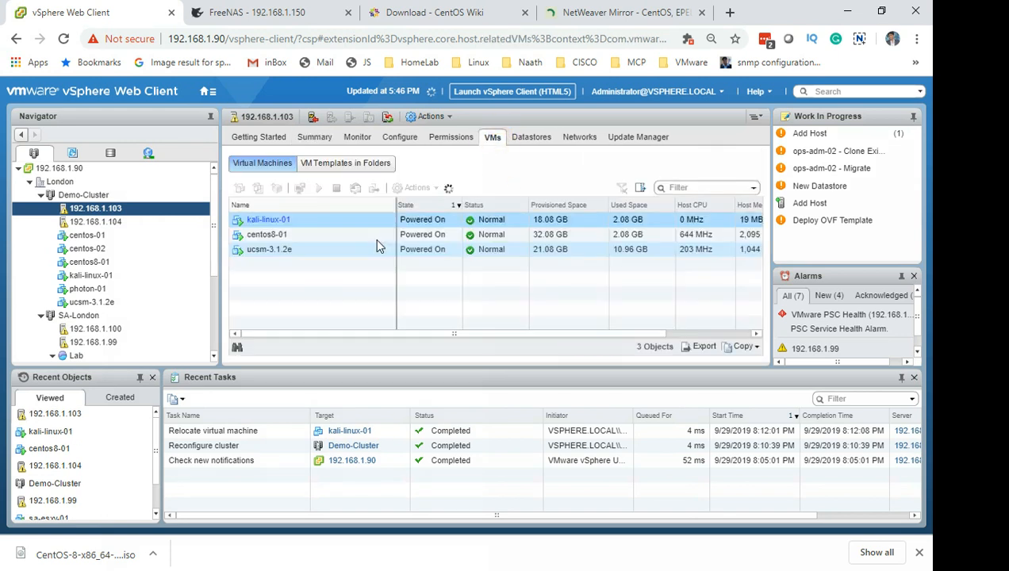
- Start creating a new virtual machine from scratch on host 192.168.1.103
right_click(164, 210)
mouse_move(218, 196)
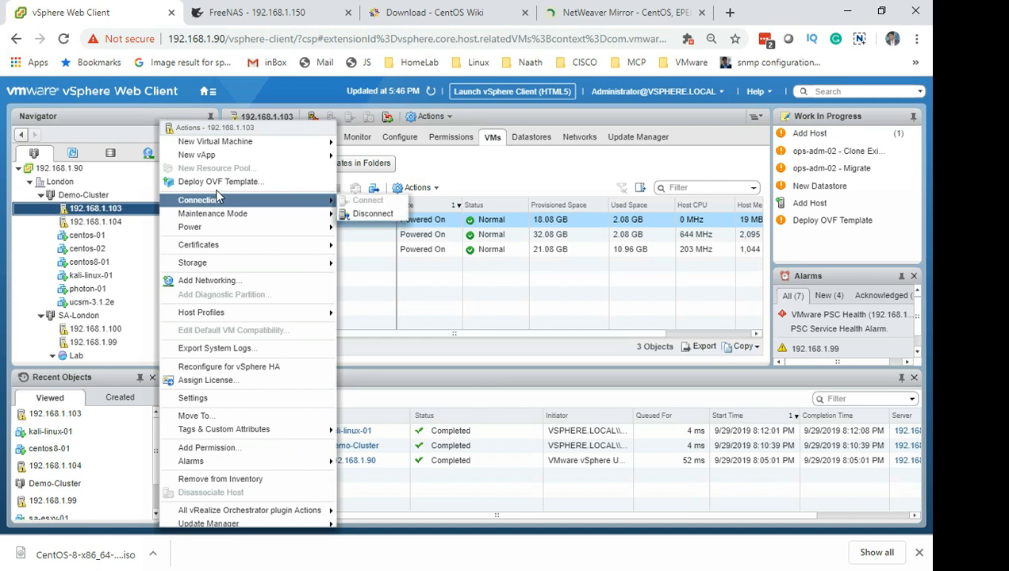
mouse_move(268, 143)
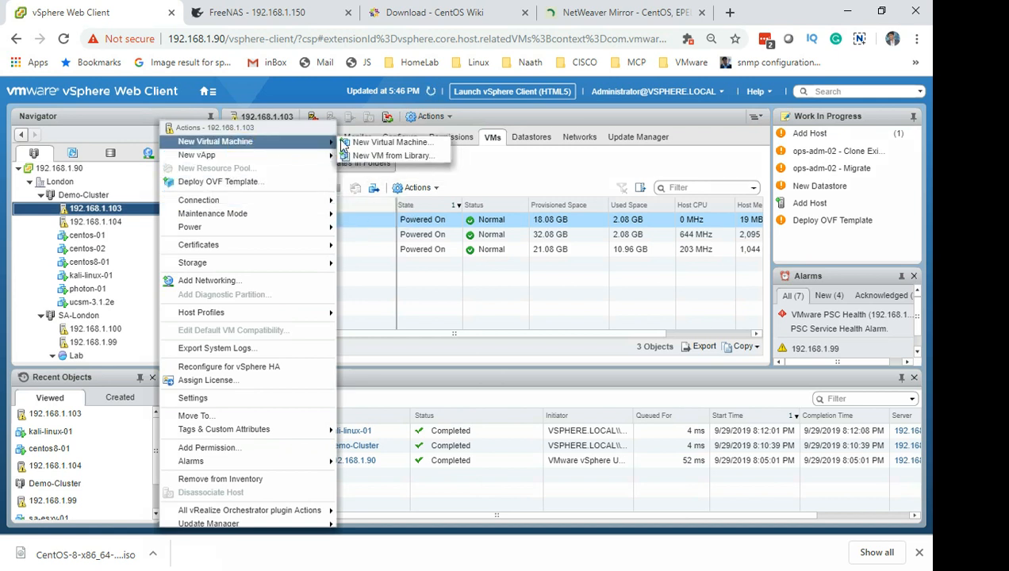
left_click(354, 143)
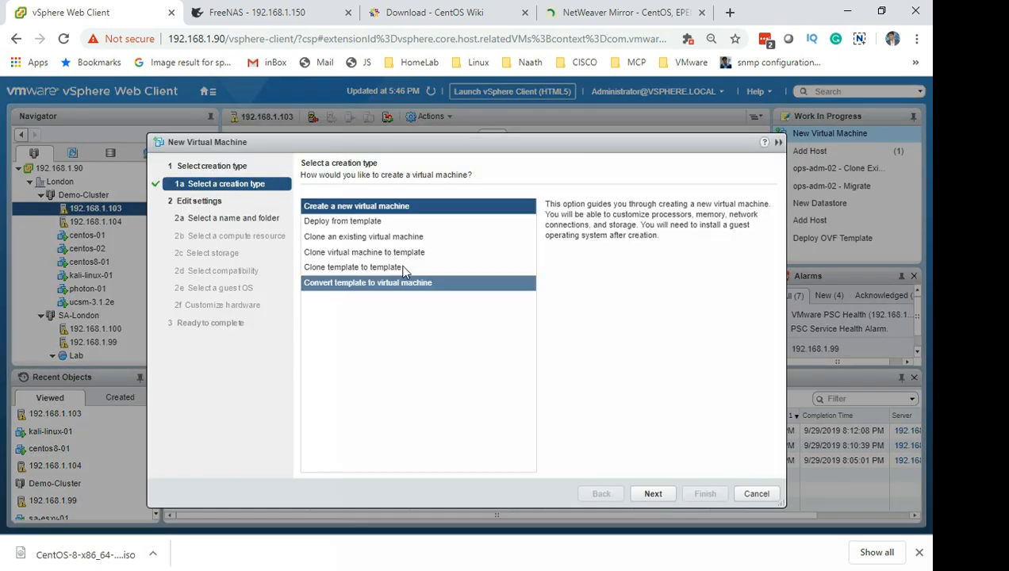
left_click(656, 494)
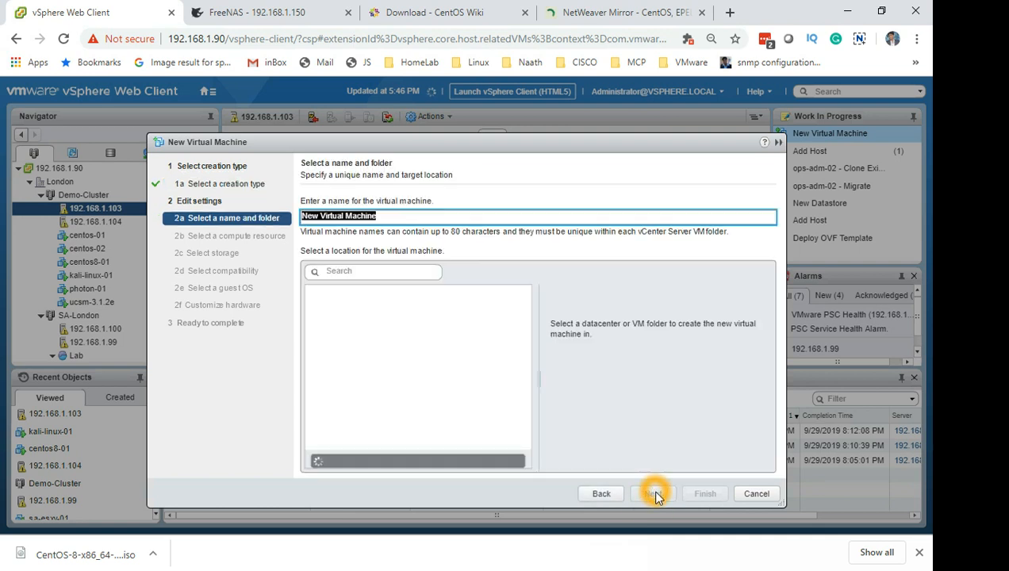
- Name the virtual machine centos8-02 and place it in the Discovered virtual machine folder of the London datacenter
key("BackSpace")
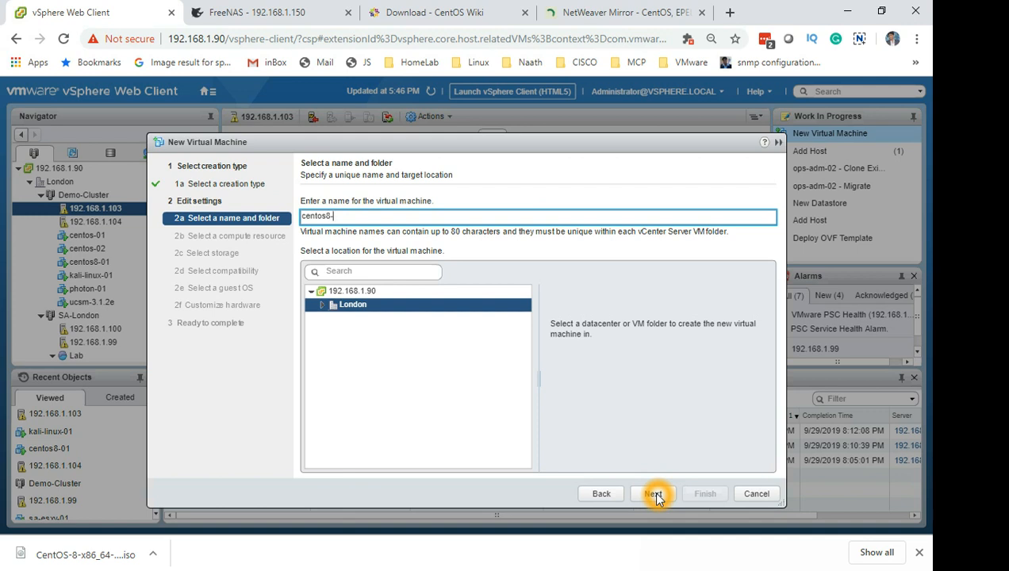
left_click(322, 305)
left_click(366, 332)
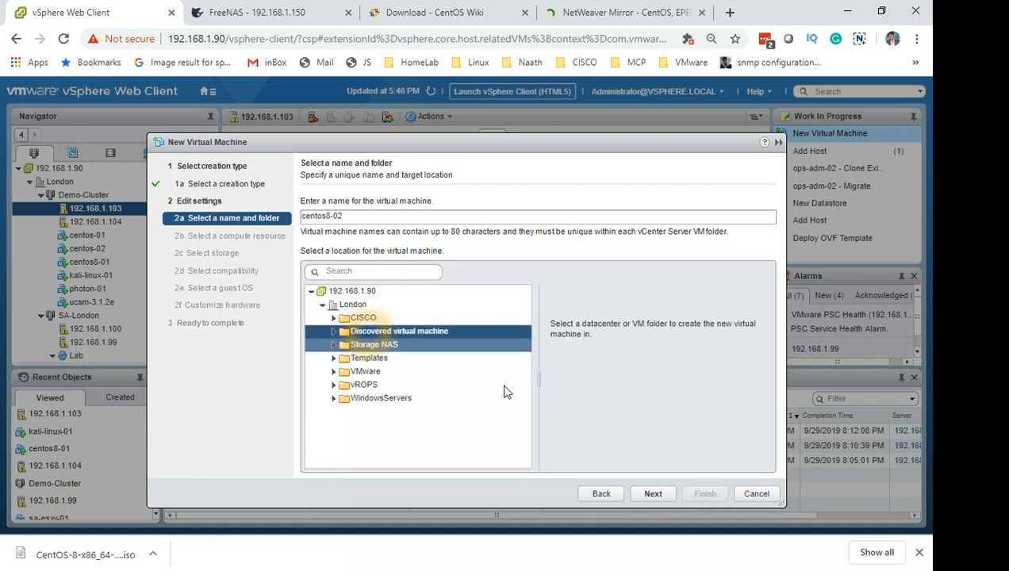
left_click(647, 494)
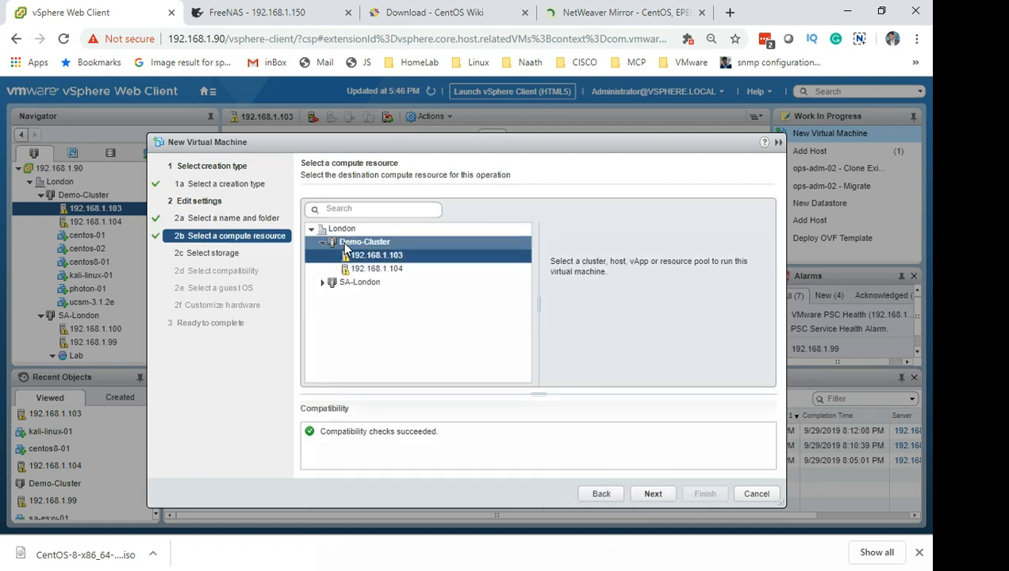
- Choose host 192.168.1.103 as the compute resource for centos8-02 and accept the default storage selection
left_click(388, 260)
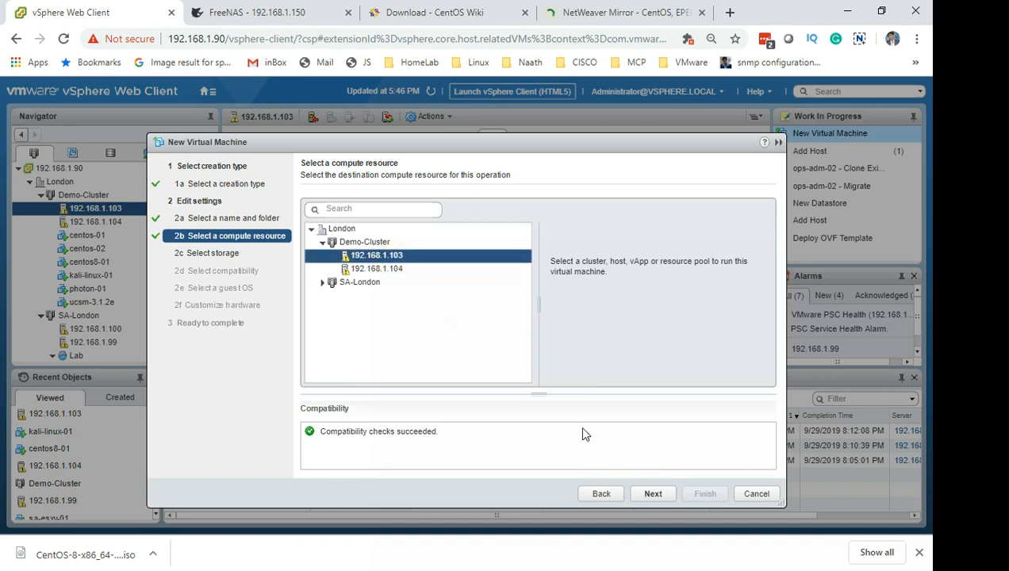
left_click(653, 495)
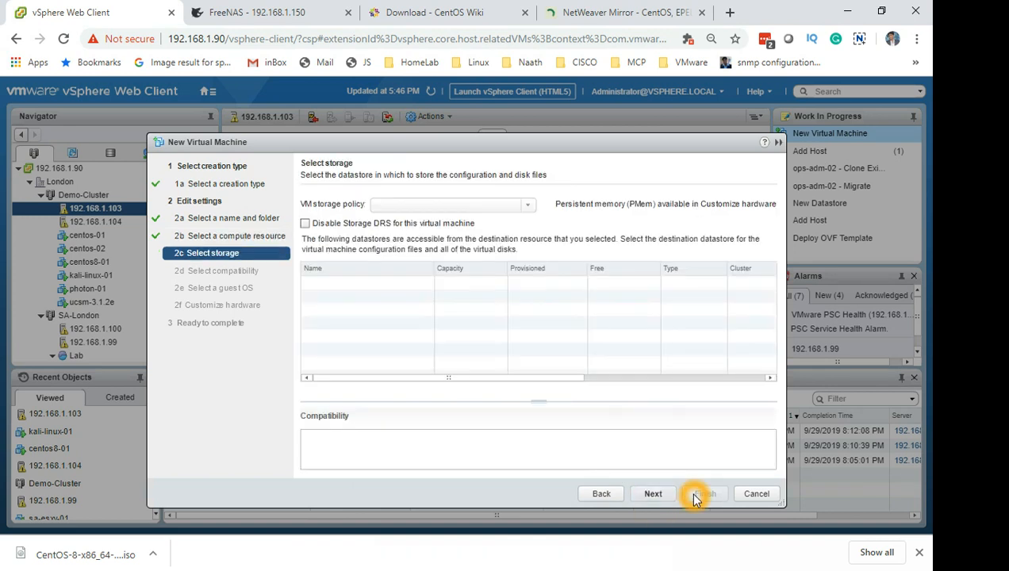
left_click(651, 497)
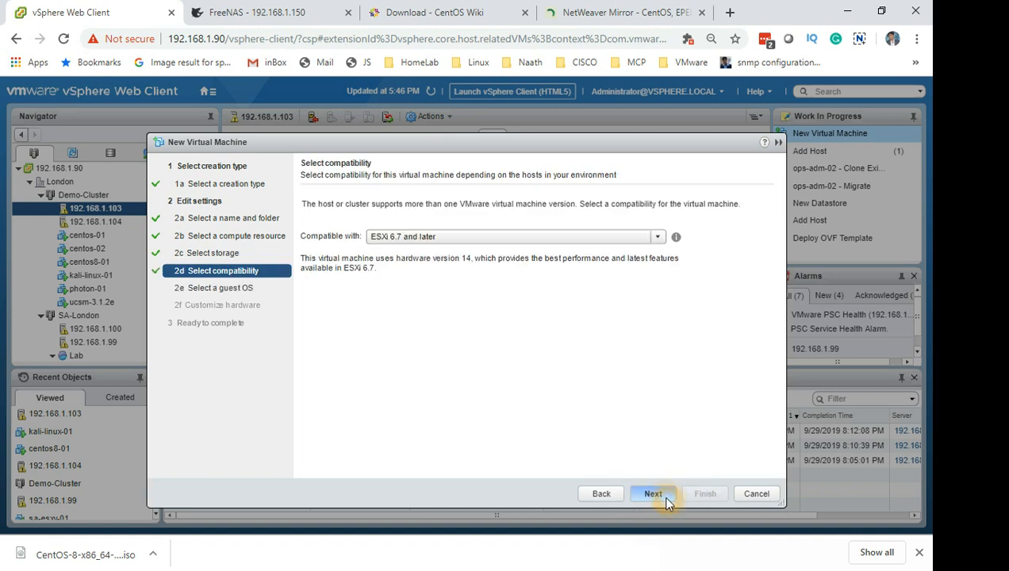
- Set the new virtual machine's compatibility to ESXi 6.7 Update 2 and later
left_click(602, 237)
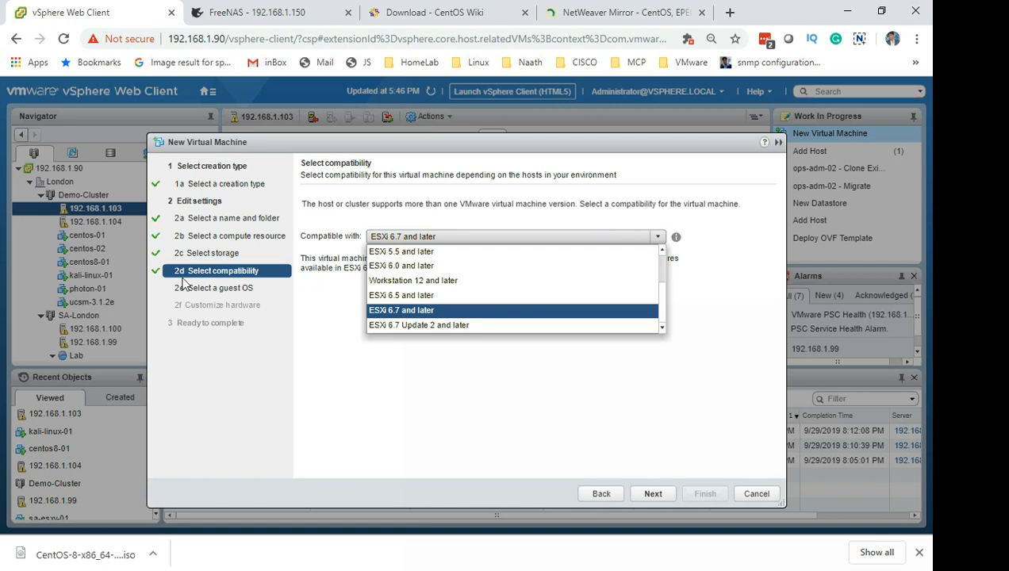
left_click(432, 325)
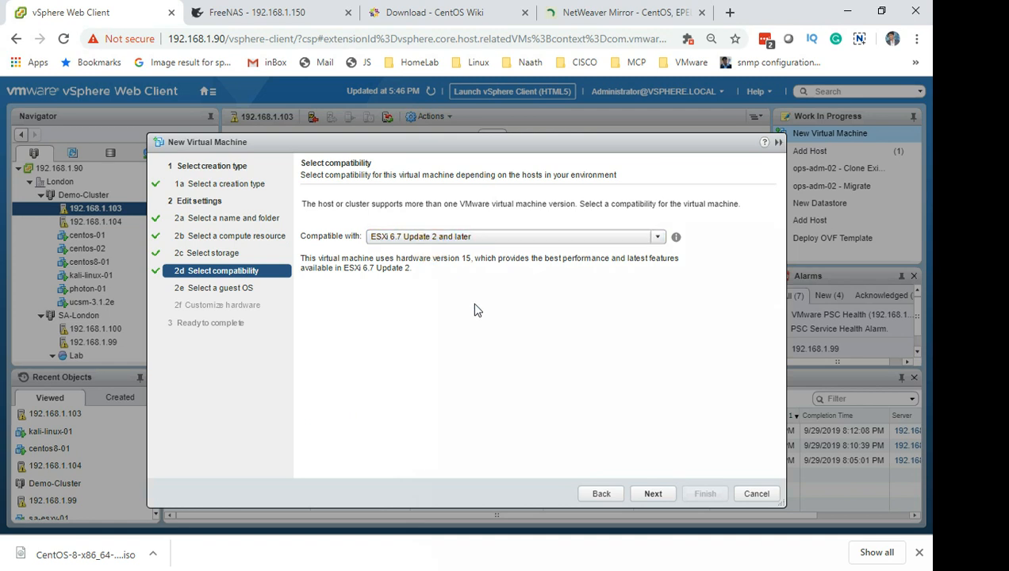
left_click(653, 493)
- Set the guest OS family of the new virtual machine to Linux
left_click(396, 253)
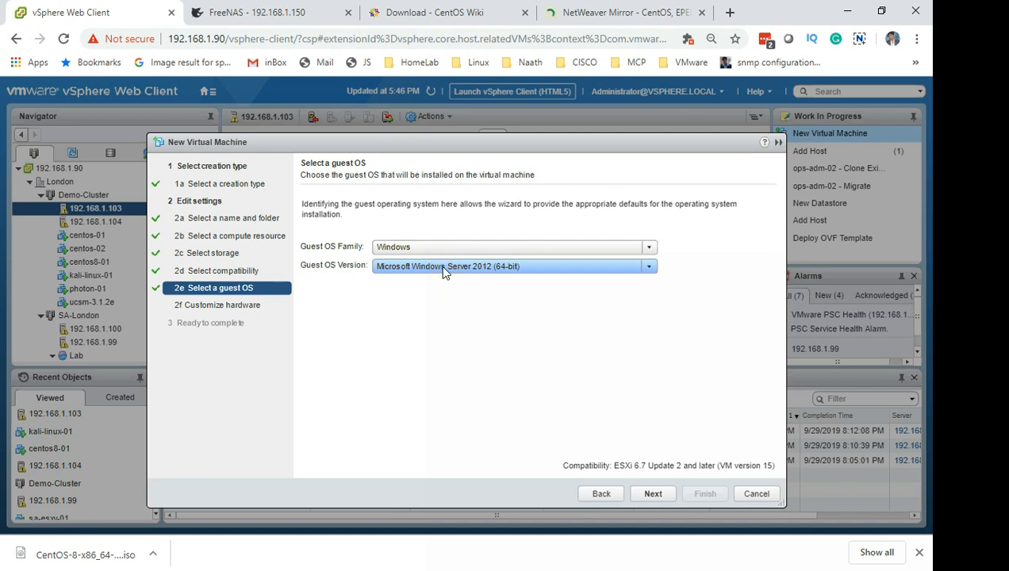
left_click(443, 268)
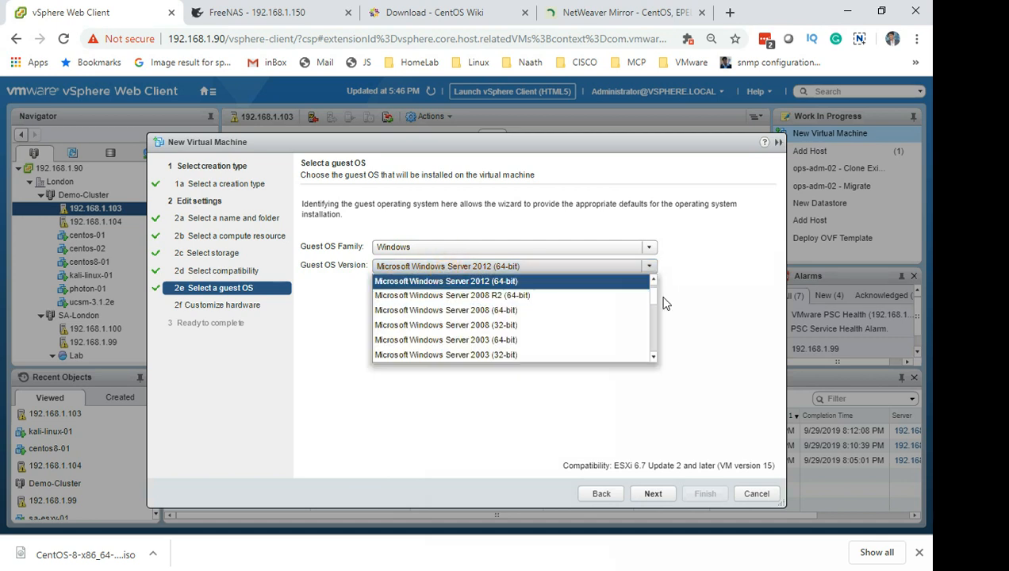
left_click_drag(655, 297, 652, 285)
left_click(616, 243)
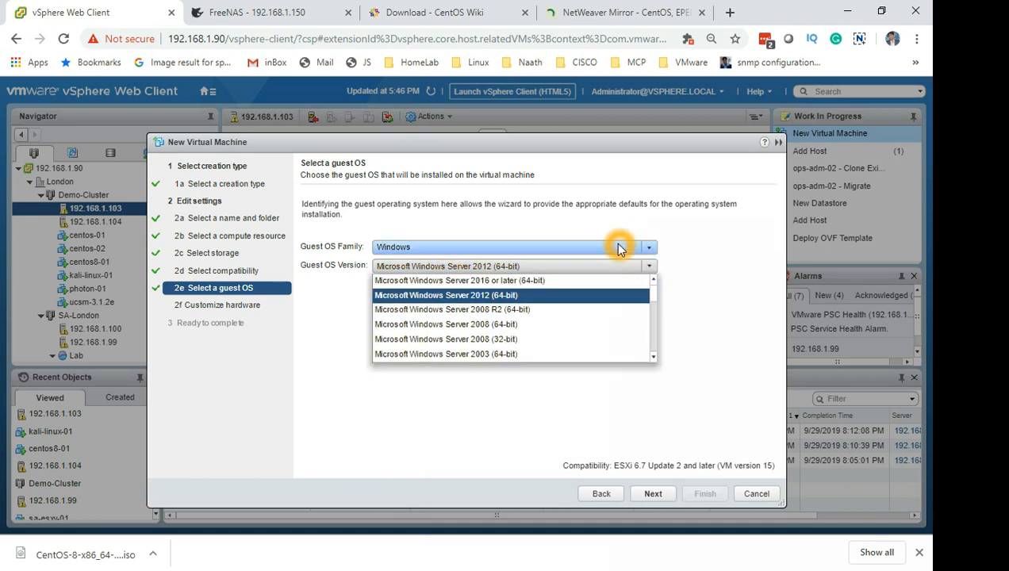
left_click(546, 276)
- Choose CentOS 8 (64-bit) as the guest OS version and continue to the hardware customization
left_click(547, 265)
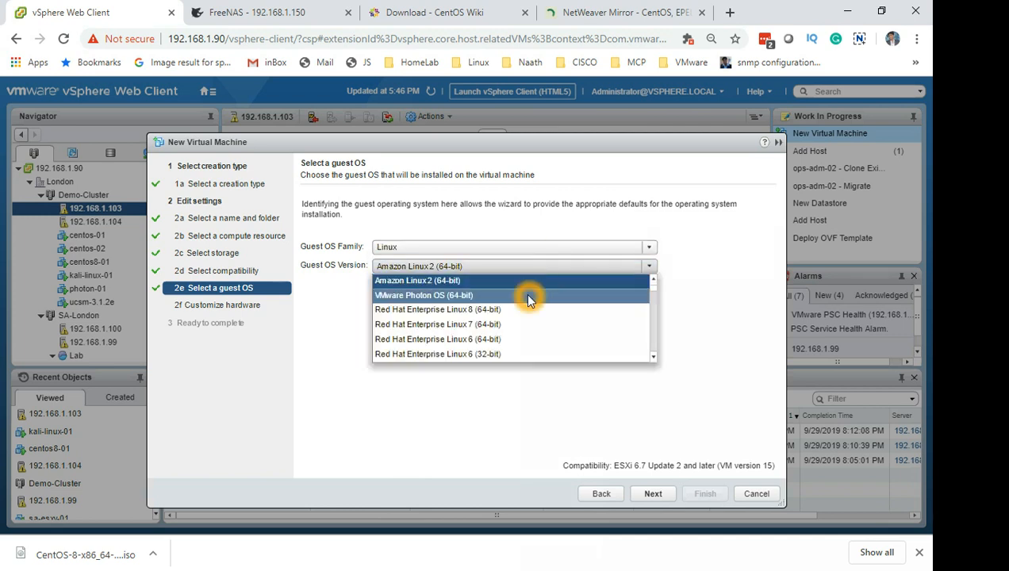
left_click(529, 299)
left_click(518, 267)
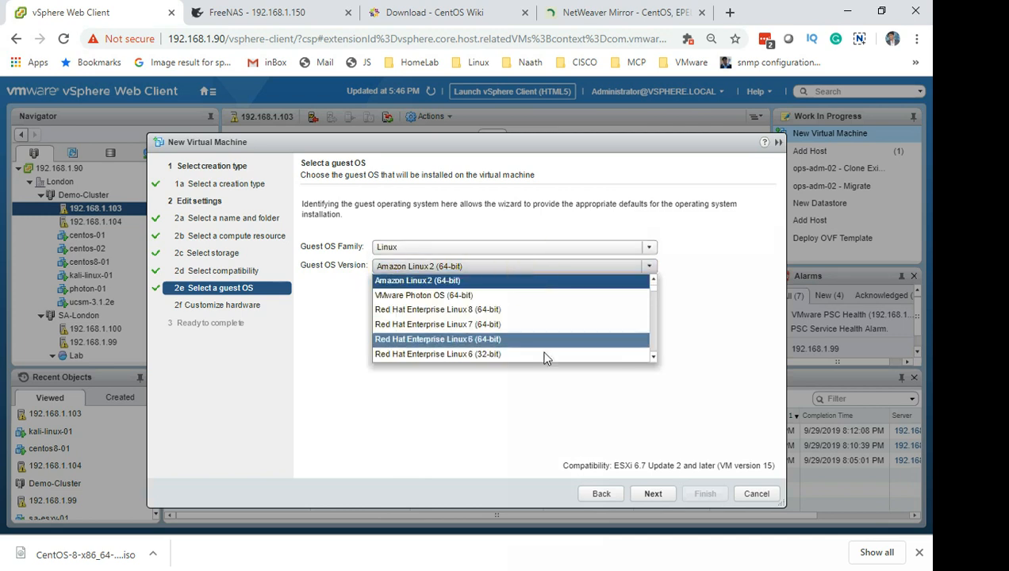
scroll(544, 356, "down", 10)
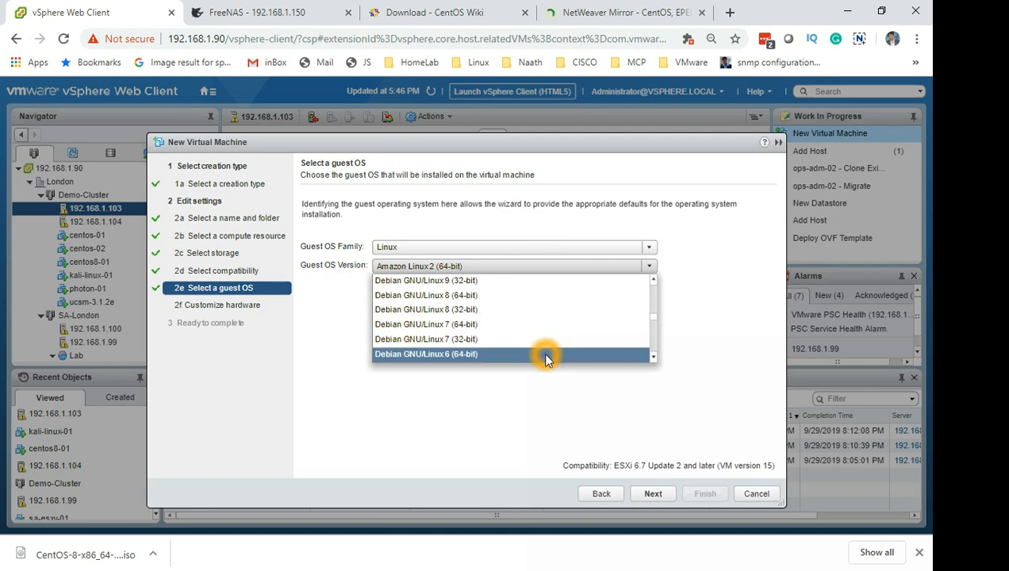
scroll(547, 353, "up", 5)
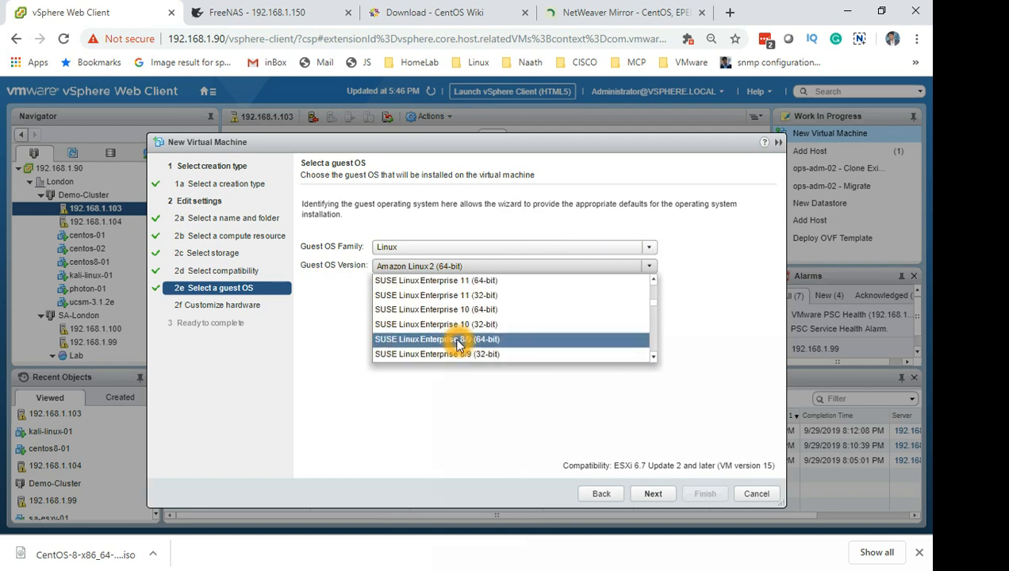
scroll(458, 343, "down", 3)
left_click(459, 286)
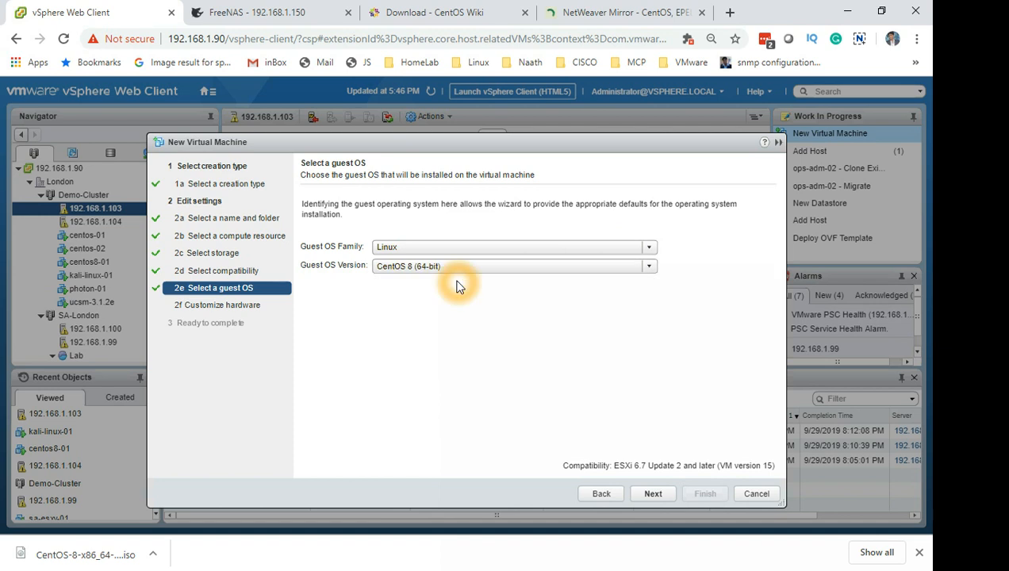
left_click(652, 493)
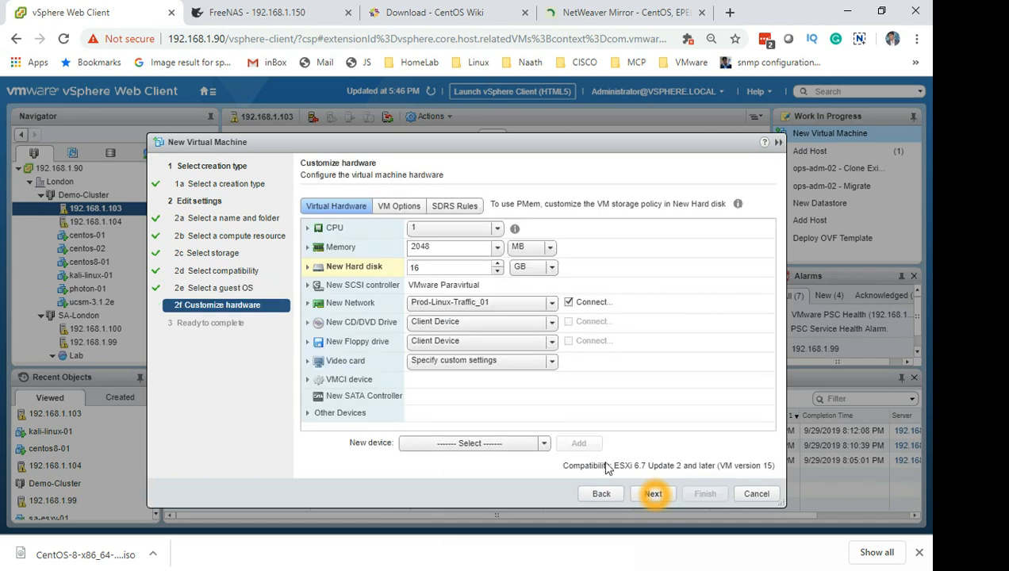
- Set the new virtual machine's CPU count to 2, keeping one core per socket
left_click(314, 231)
left_click(445, 248)
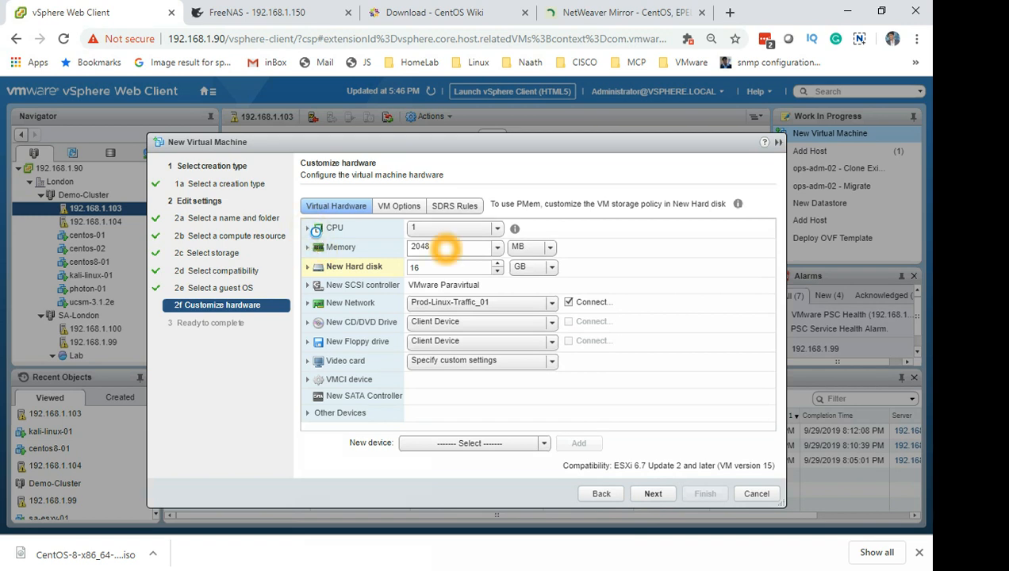
left_click(492, 229)
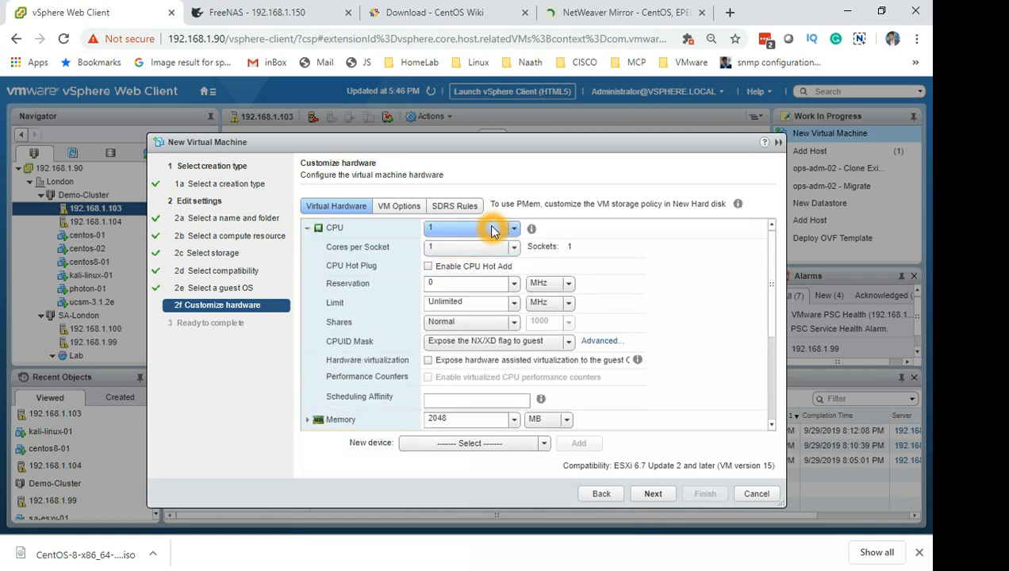
left_click(459, 247)
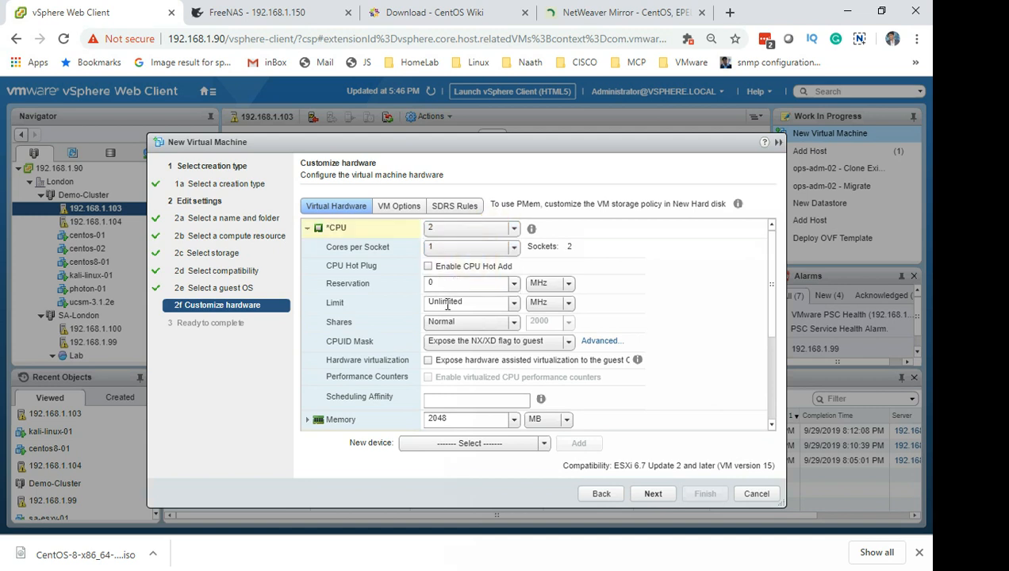
left_click(308, 229)
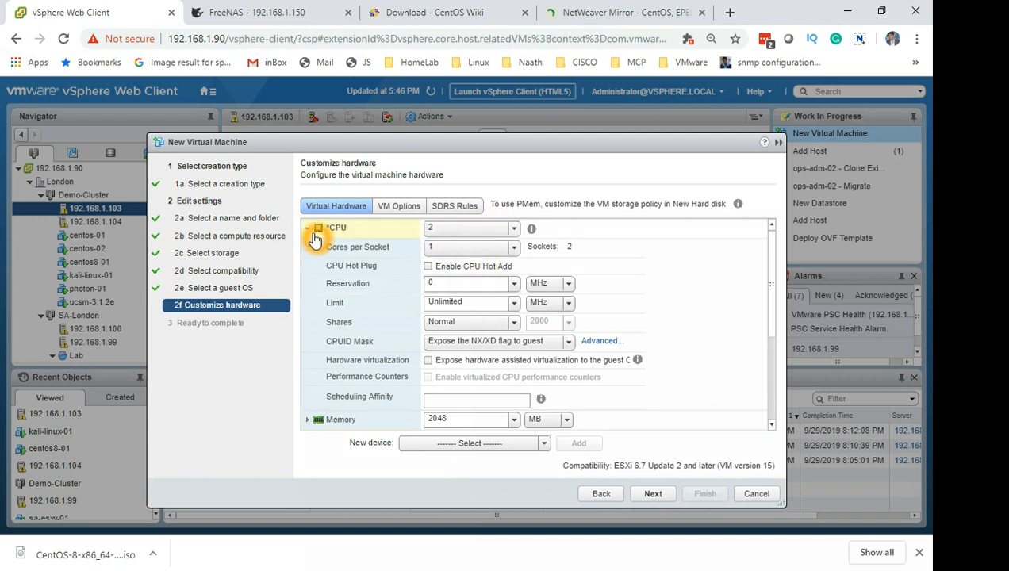
left_click(297, 232)
left_click(308, 230)
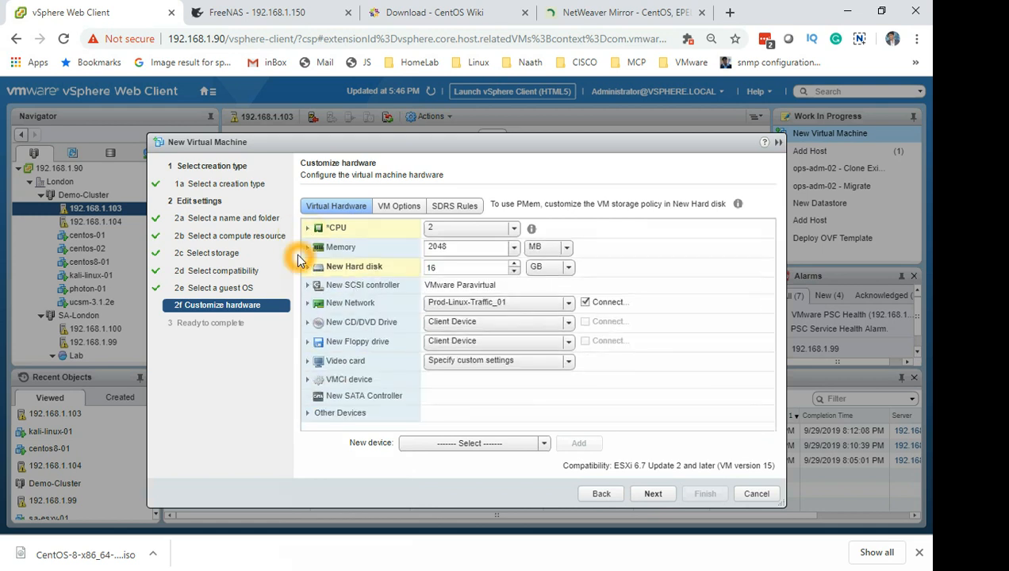
- Enable Memory Hot Plug for the new virtual machine
left_click(309, 248)
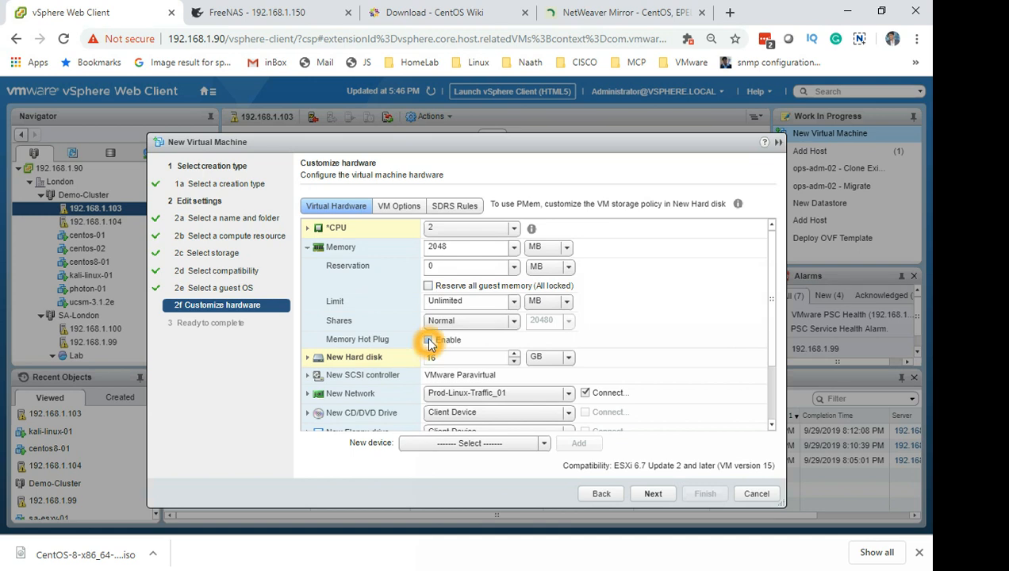
left_click(429, 340)
left_click(309, 248)
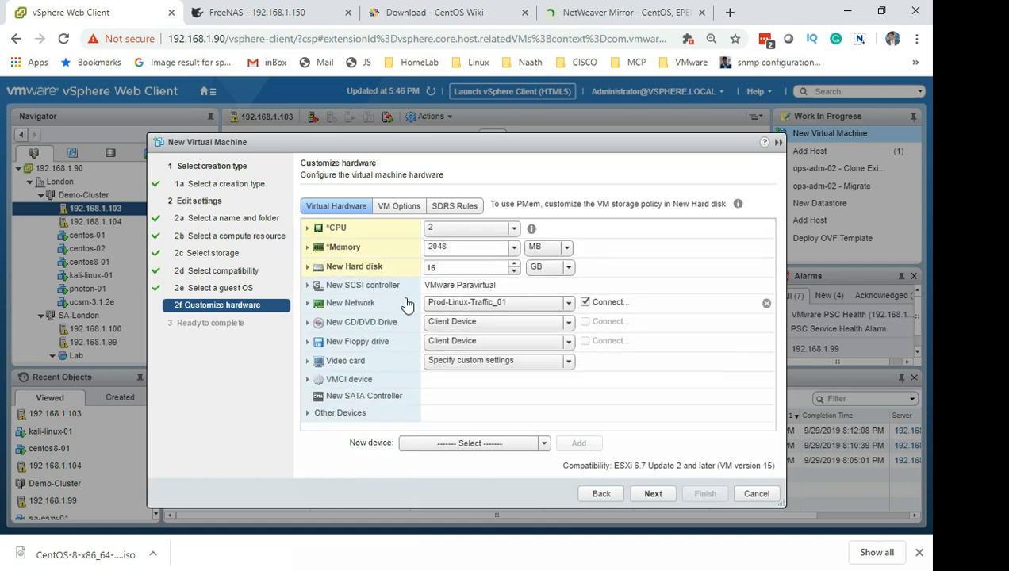
- Set the new hard disk's size to 40 GB and its disk provisioning to Thin provision
left_click_drag(444, 273, 404, 275)
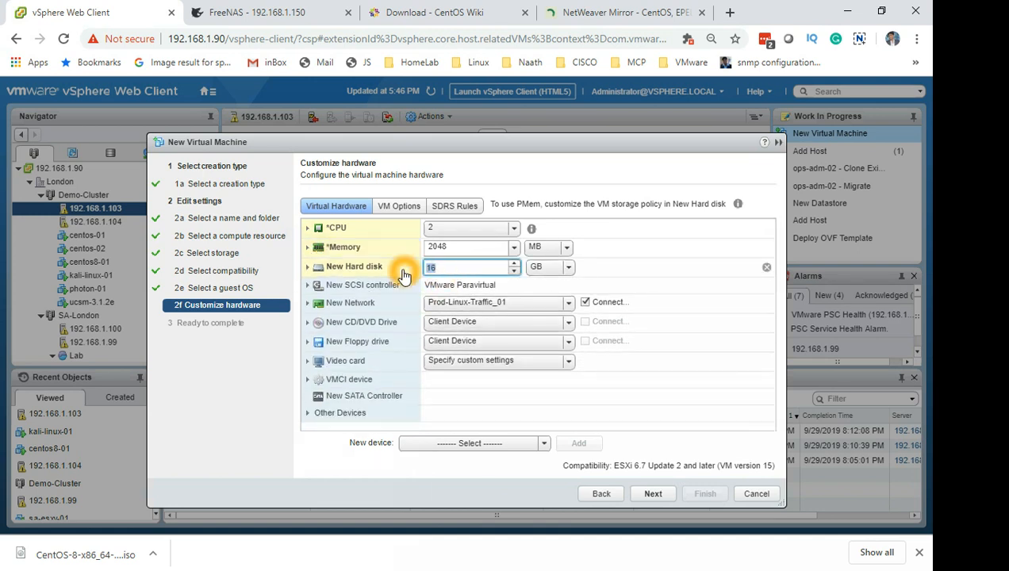
type("40")
left_click(309, 268)
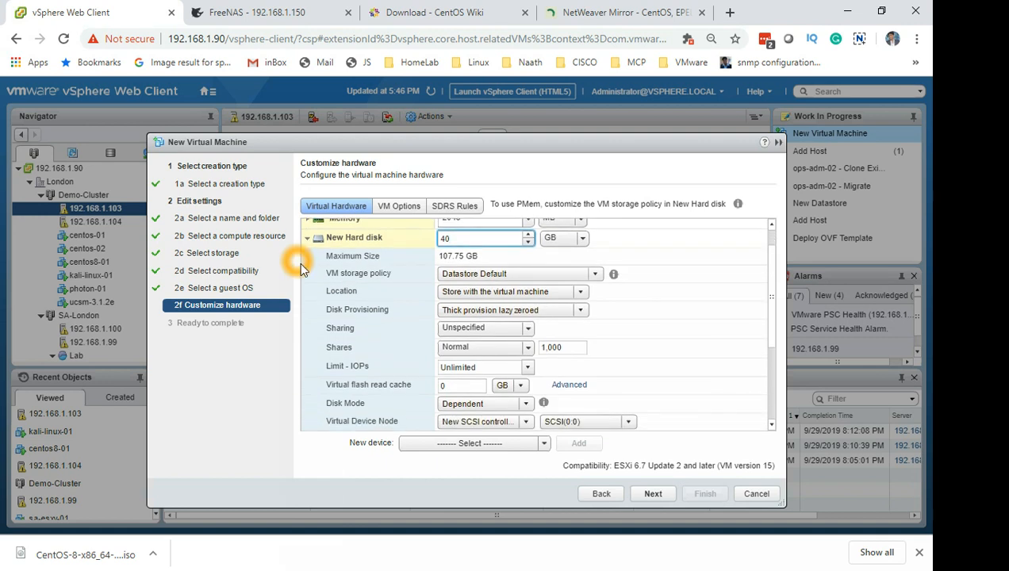
left_click(467, 310)
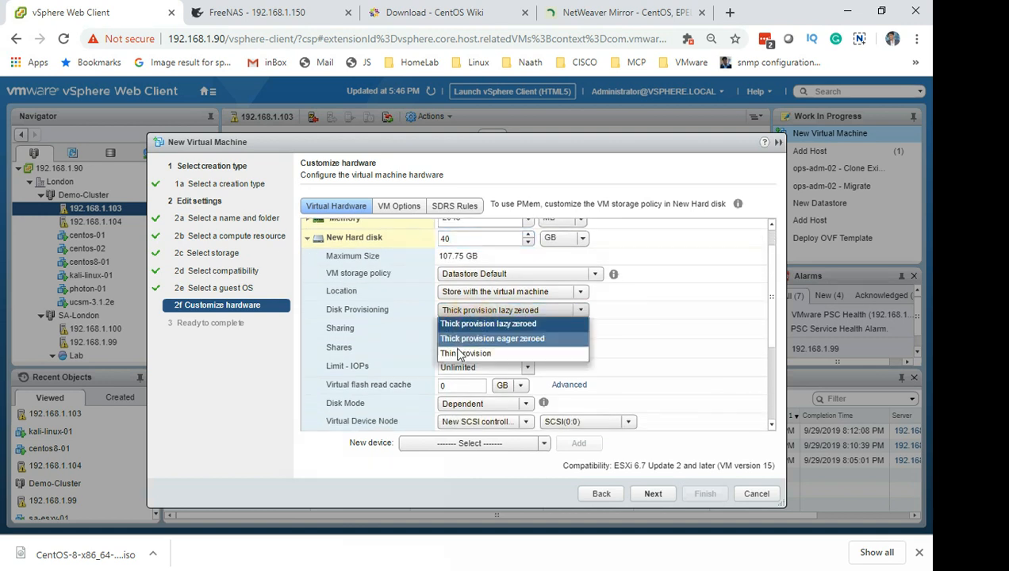
left_click(458, 353)
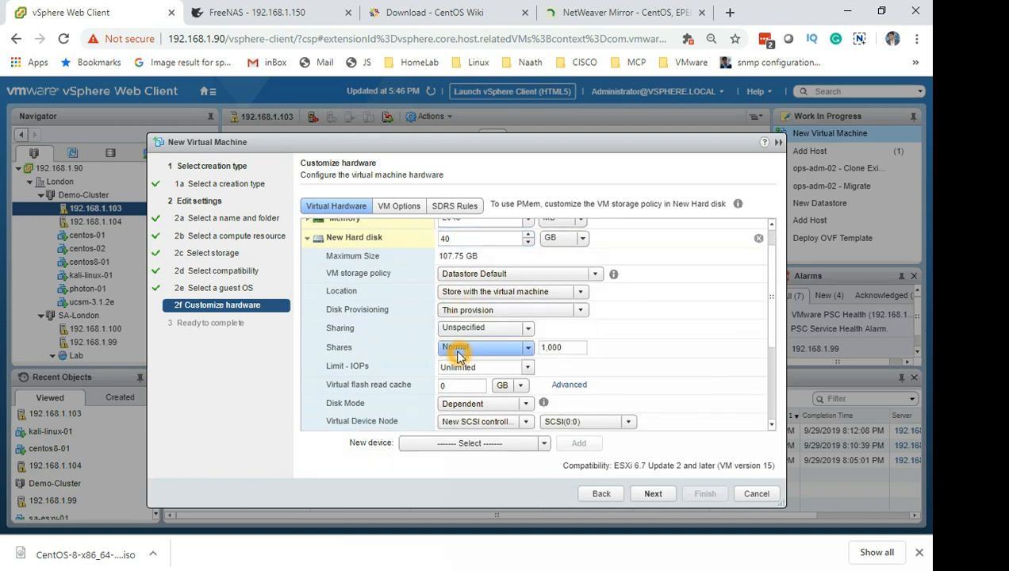
left_click(309, 241)
- Finish creating the centos8-02 virtual machine and widen the Initiator column in the recent tasks list
left_click(666, 494)
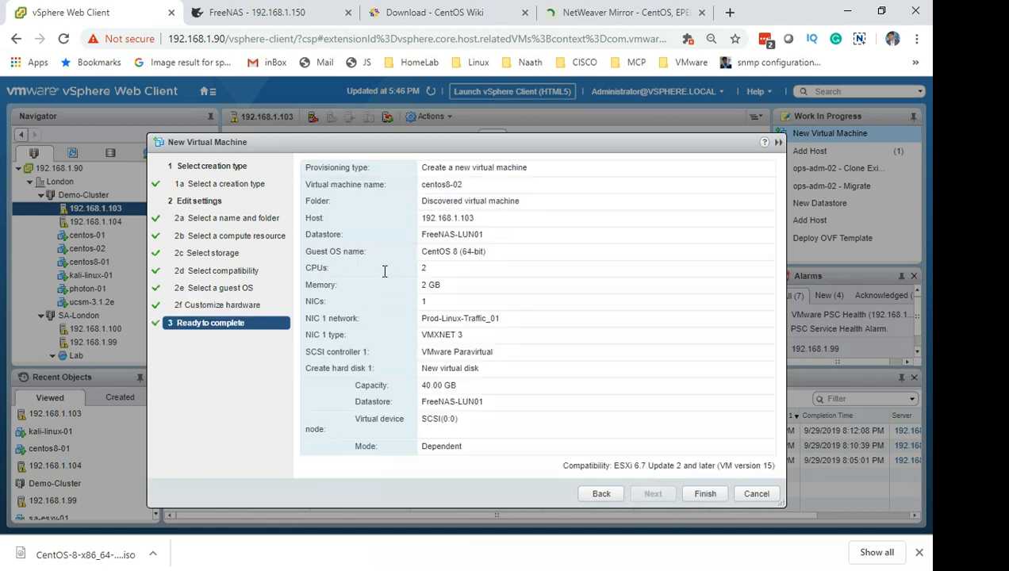
left_click(417, 272)
left_click(414, 234)
left_click(417, 236)
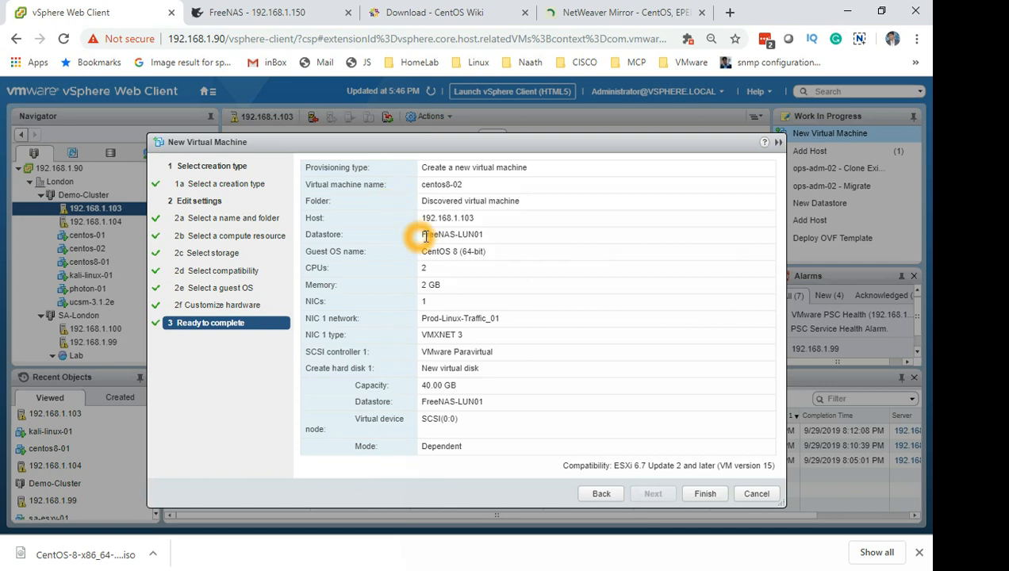
left_click(508, 236)
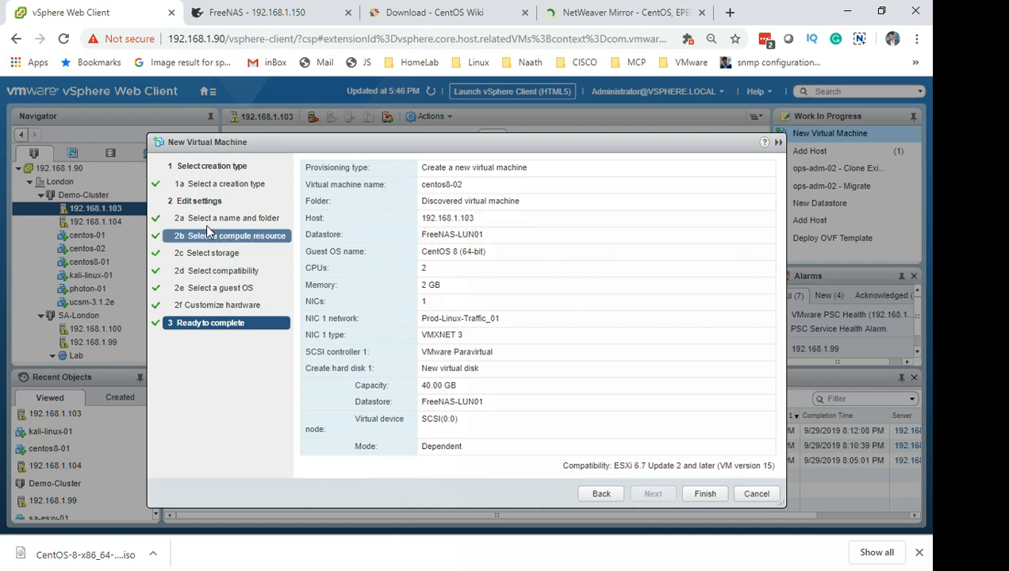
left_click(701, 492)
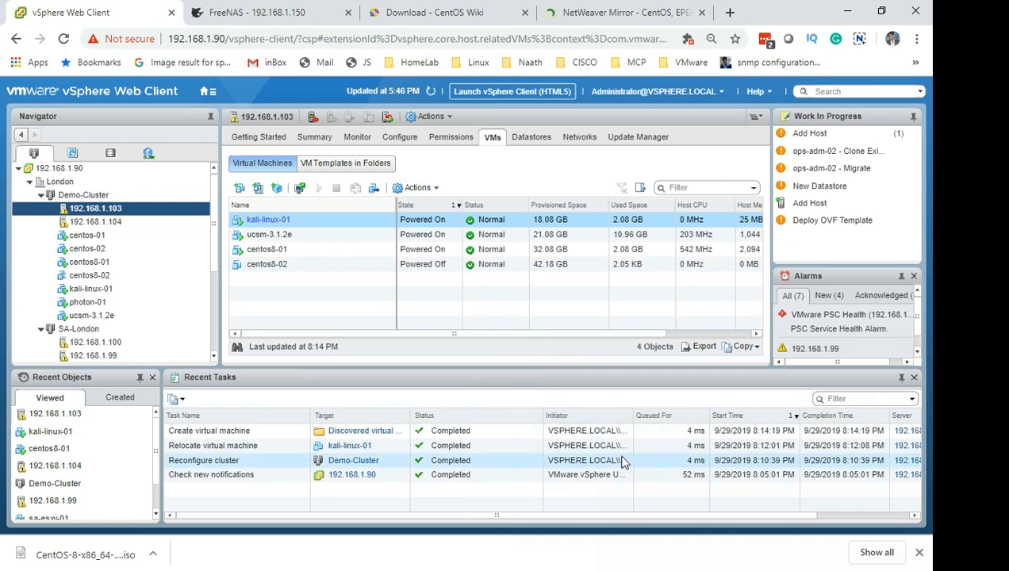
left_click_drag(634, 416, 688, 415)
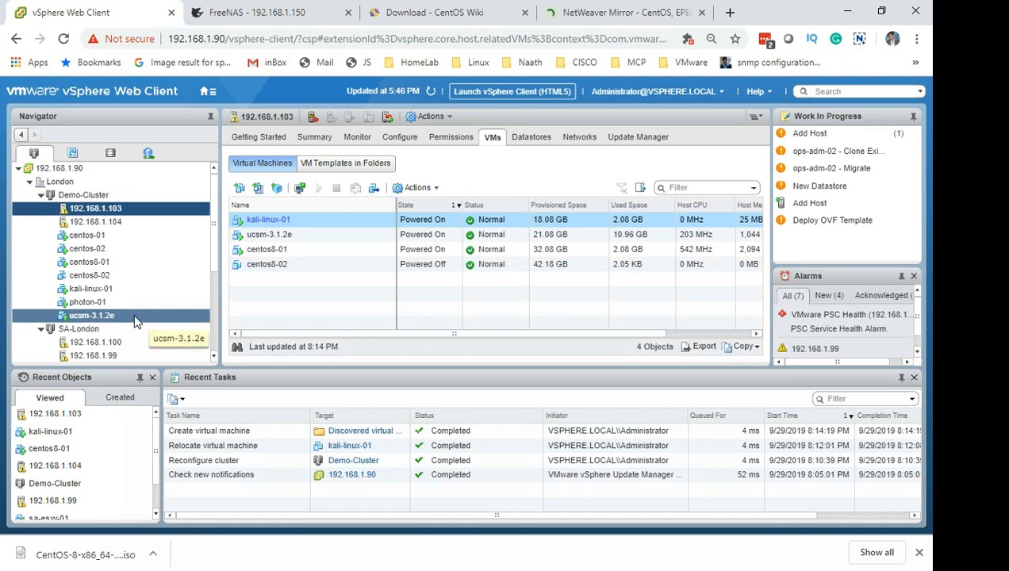
- Power on the centos8-02 virtual machine
left_click(128, 277)
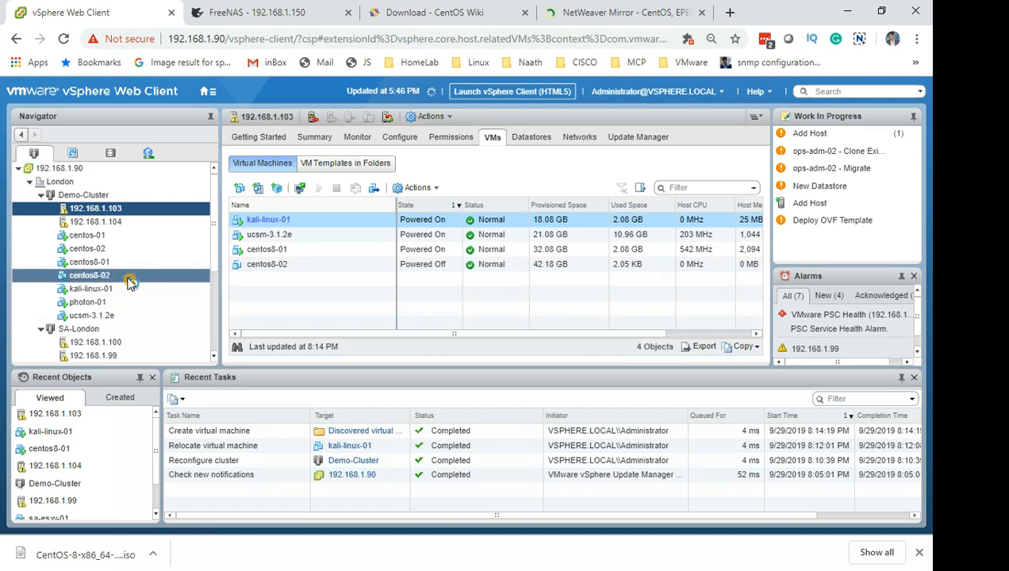
right_click(129, 277)
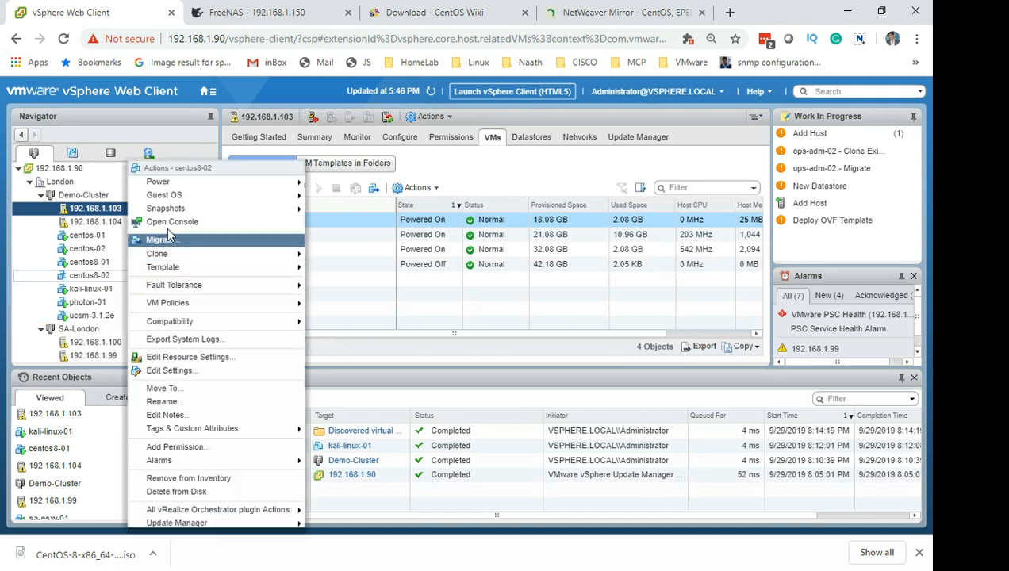
mouse_move(243, 185)
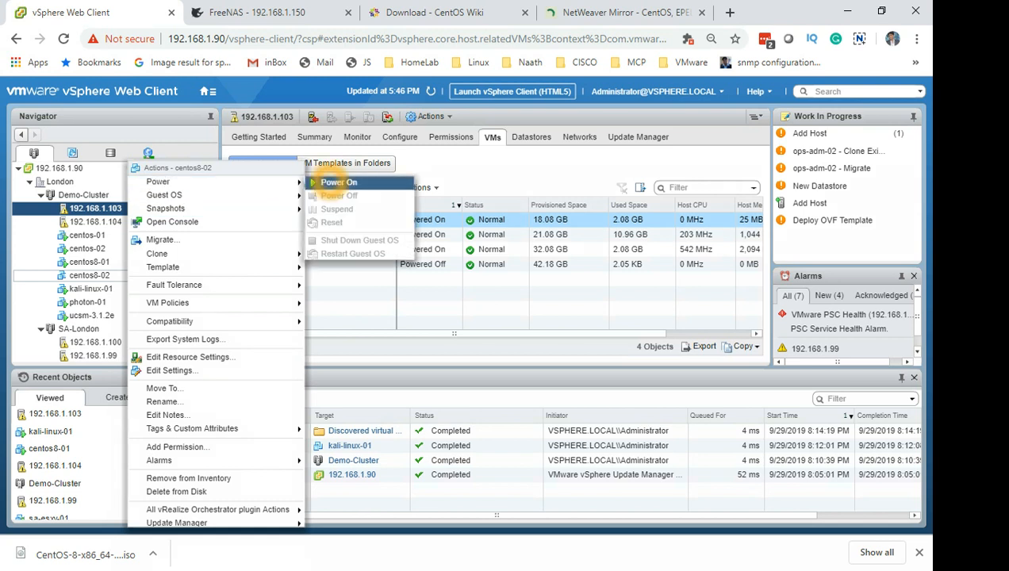
left_click(333, 181)
left_click(185, 235)
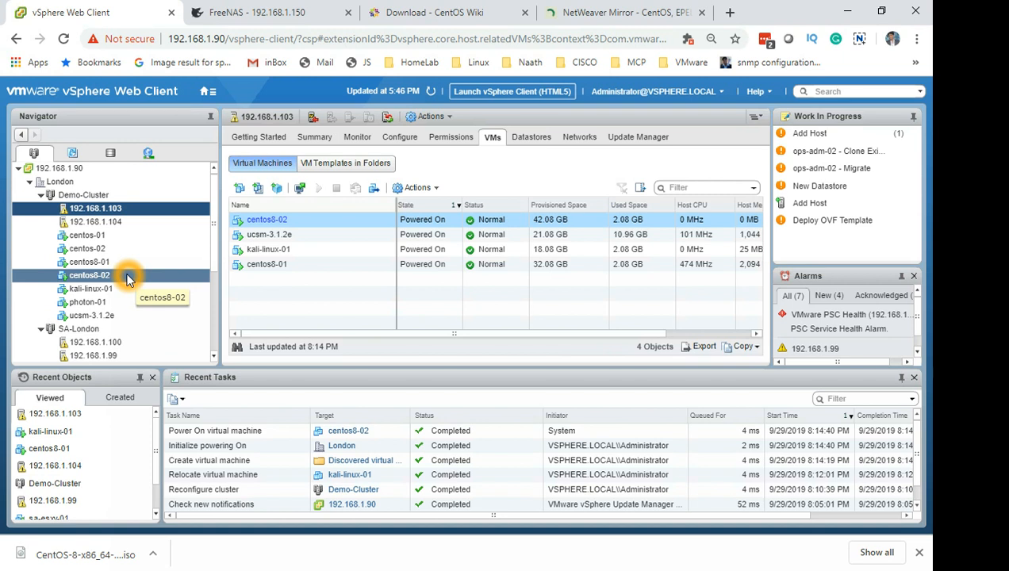
- Compare the resource usage of hosts 192.168.1.104 and 192.168.1.103, and view the list of virtual machines on 192.168.1.103
left_click(119, 221)
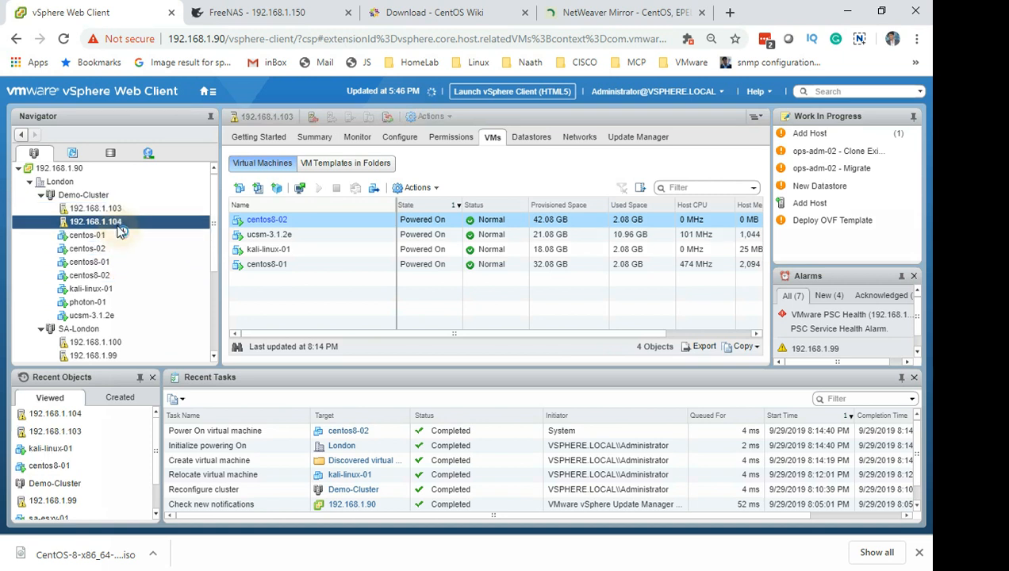
left_click(314, 137)
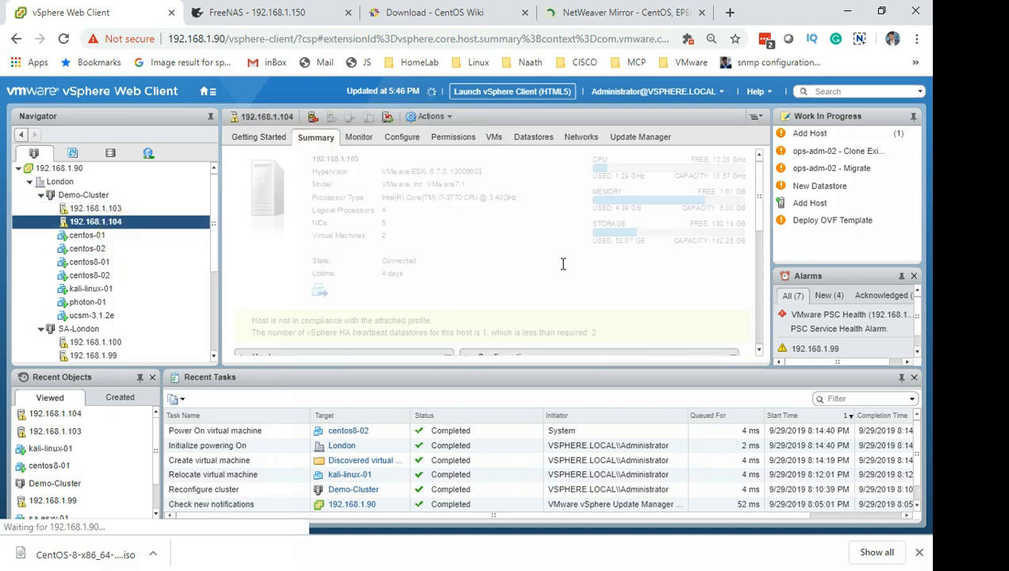
left_click(688, 227)
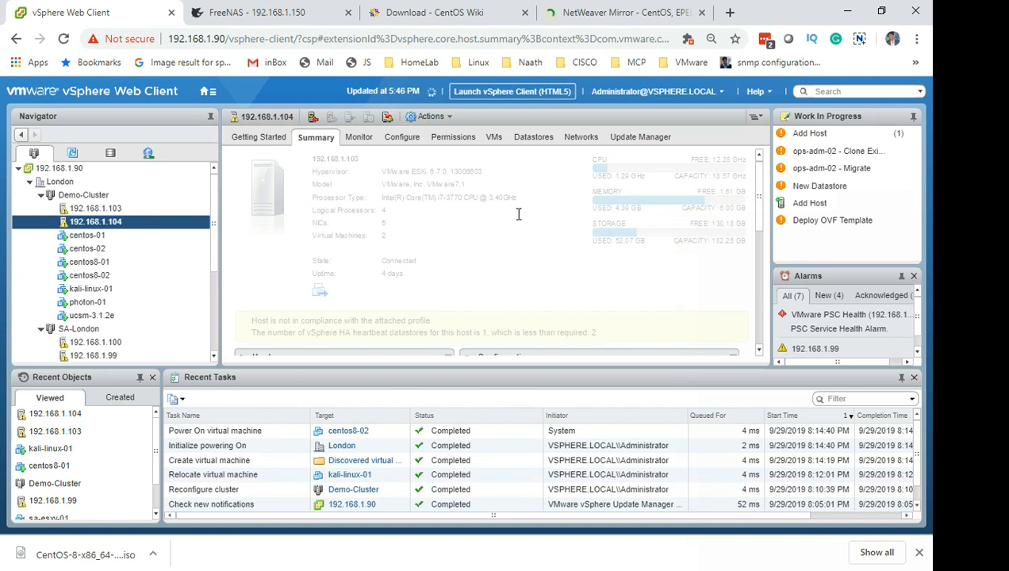
left_click(676, 215)
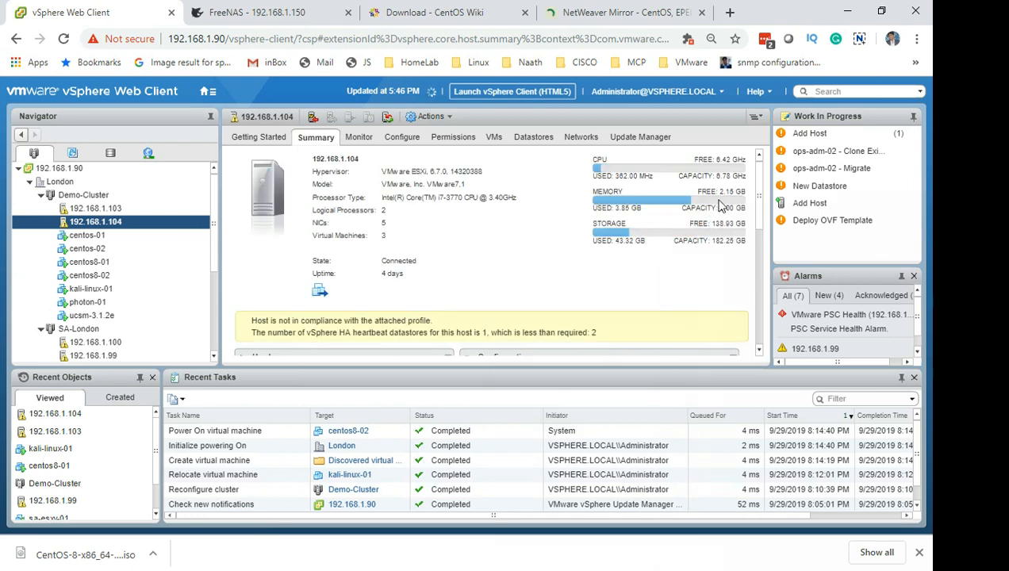
left_click(127, 211, "ctrl")
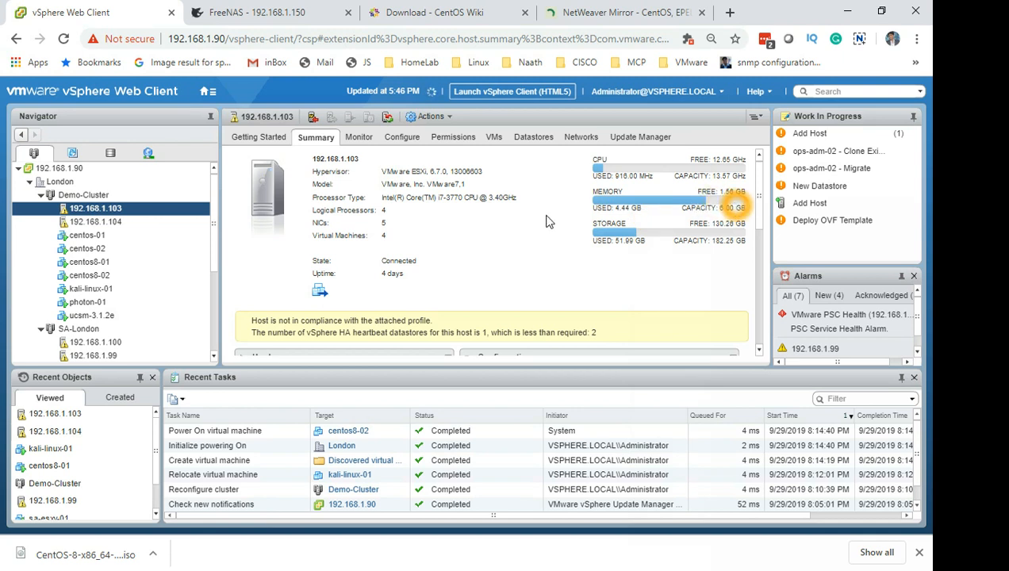
left_click(495, 136)
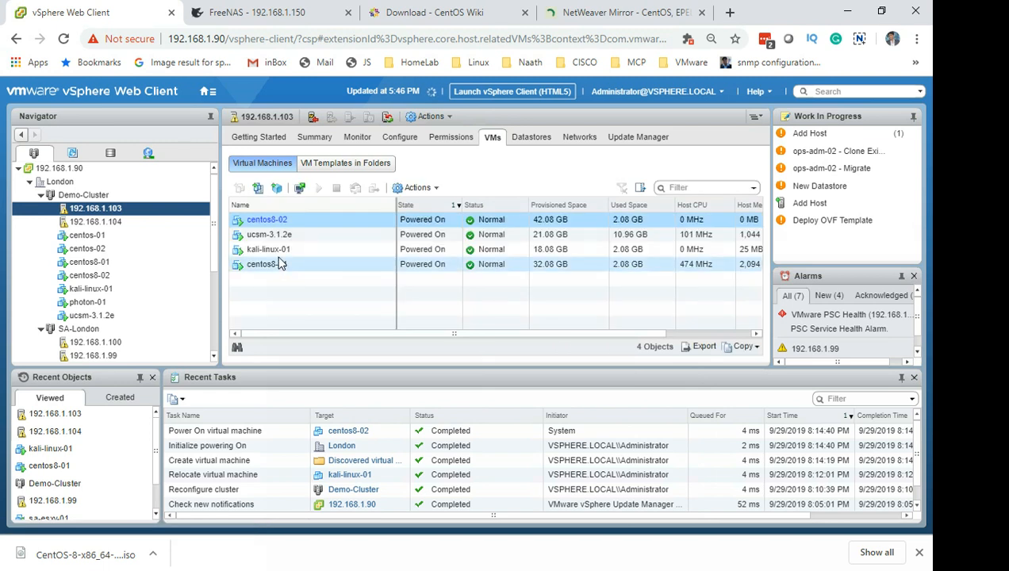
right_click(293, 223)
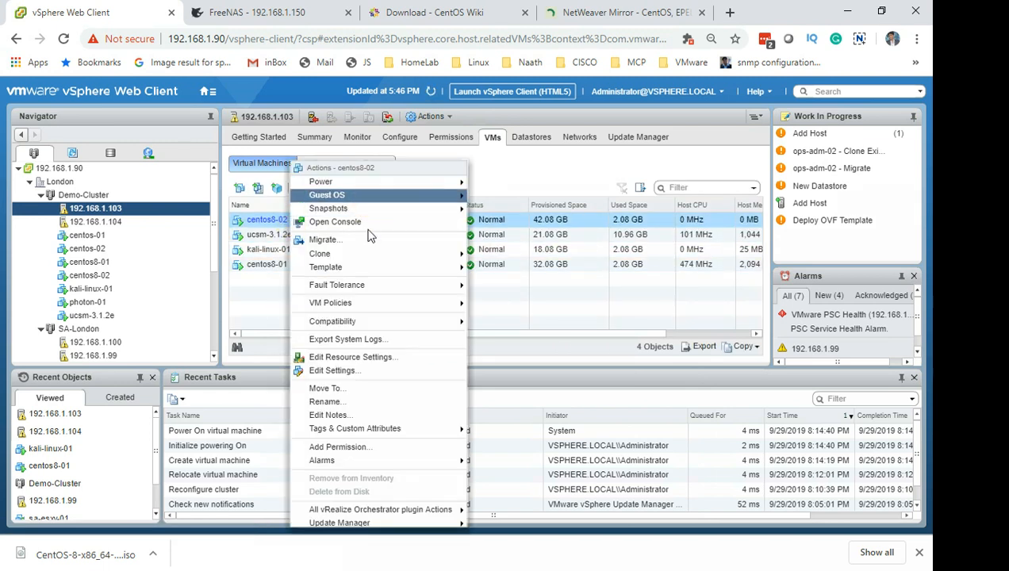
left_click(372, 230)
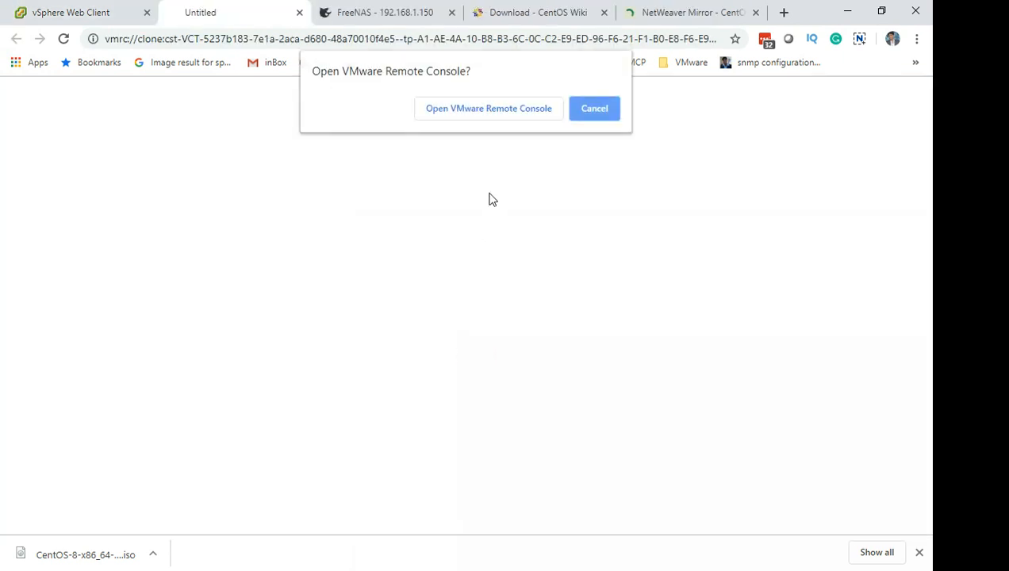
left_click(506, 113)
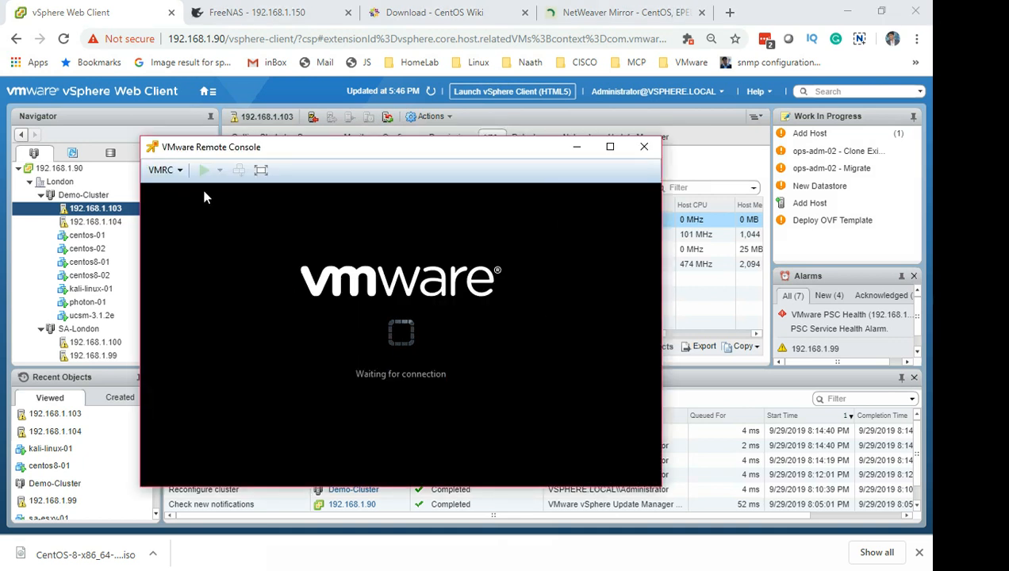
left_click(171, 170)
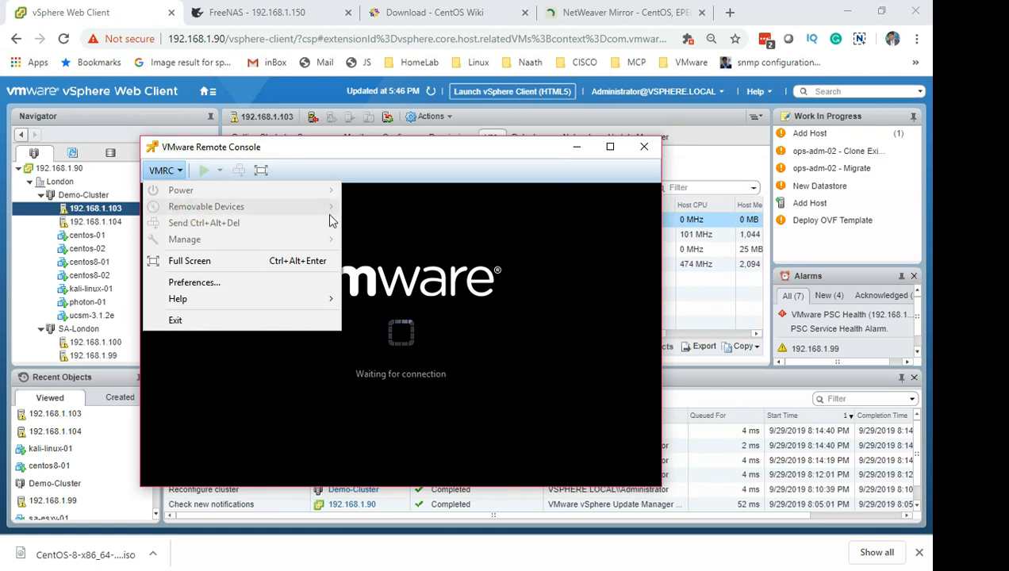
left_click_drag(482, 148, 503, 86)
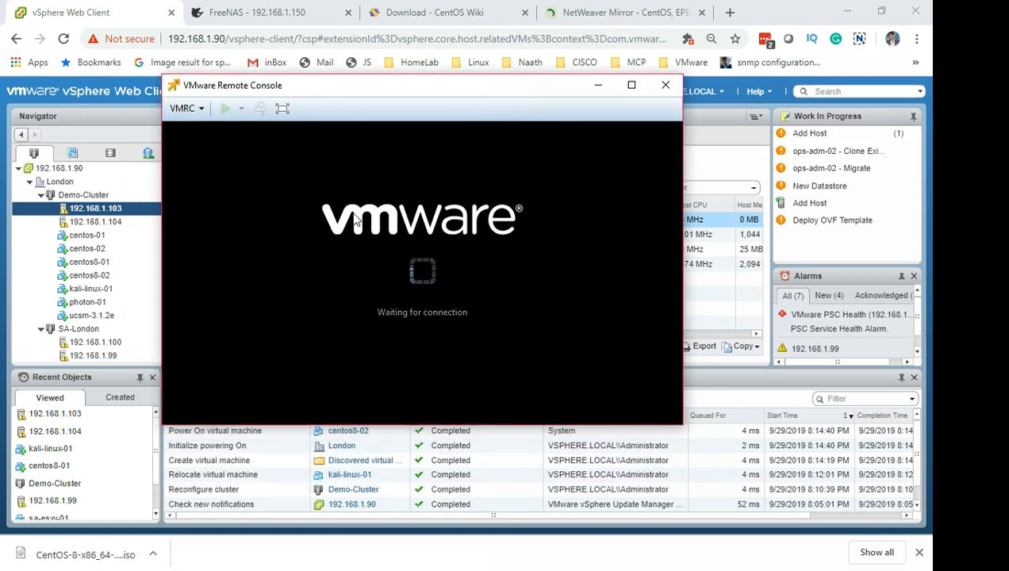
left_click(666, 91)
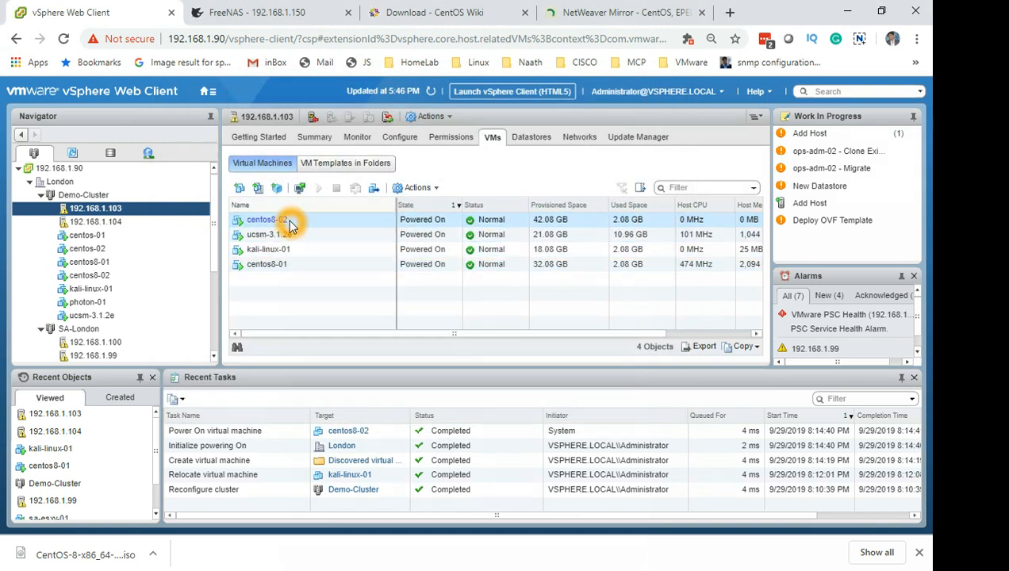
- Open the centos8-02 virtual machine in VMware Remote Console
right_click(287, 223)
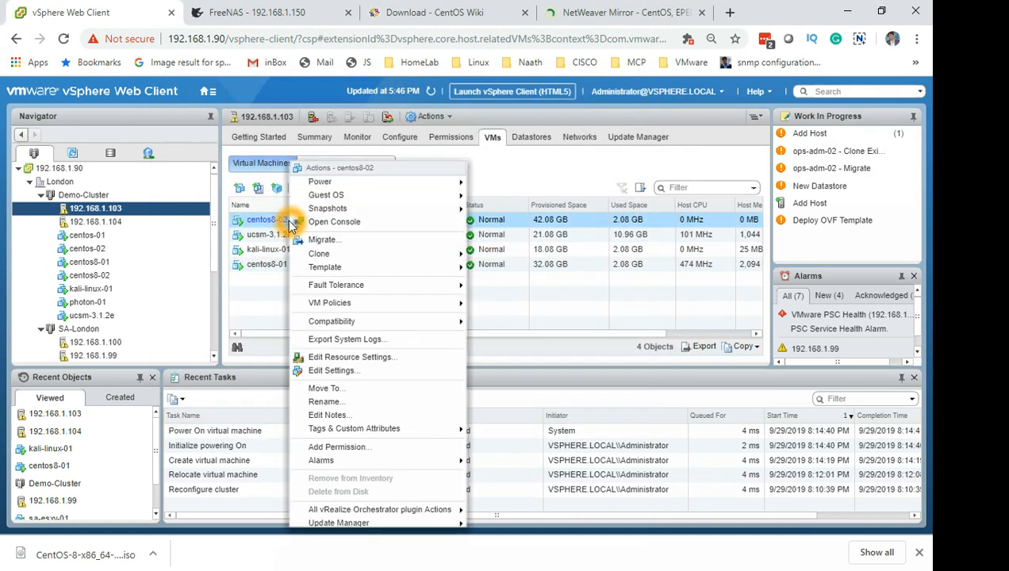
left_click(343, 228)
left_click(529, 108)
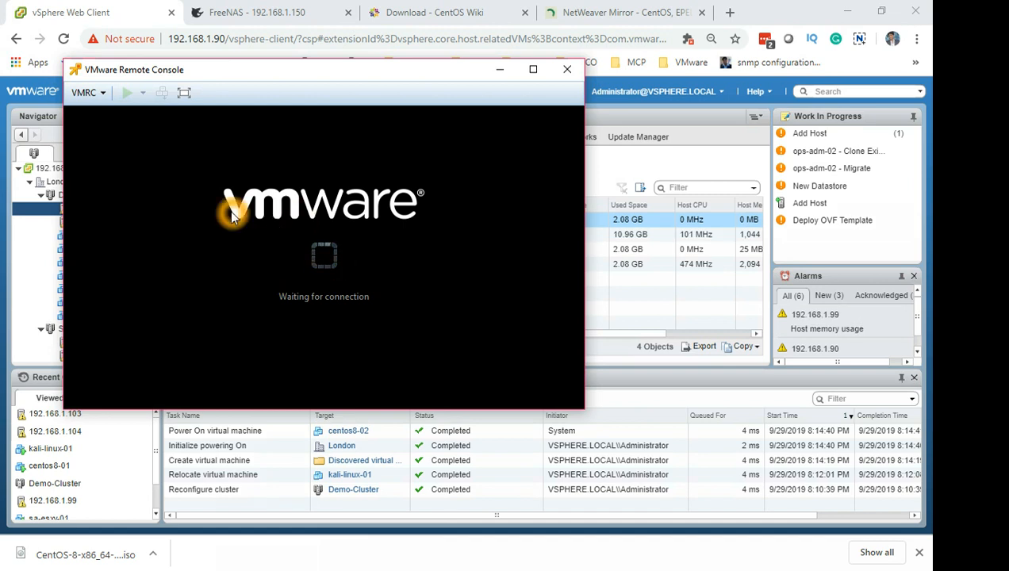
left_click(103, 94)
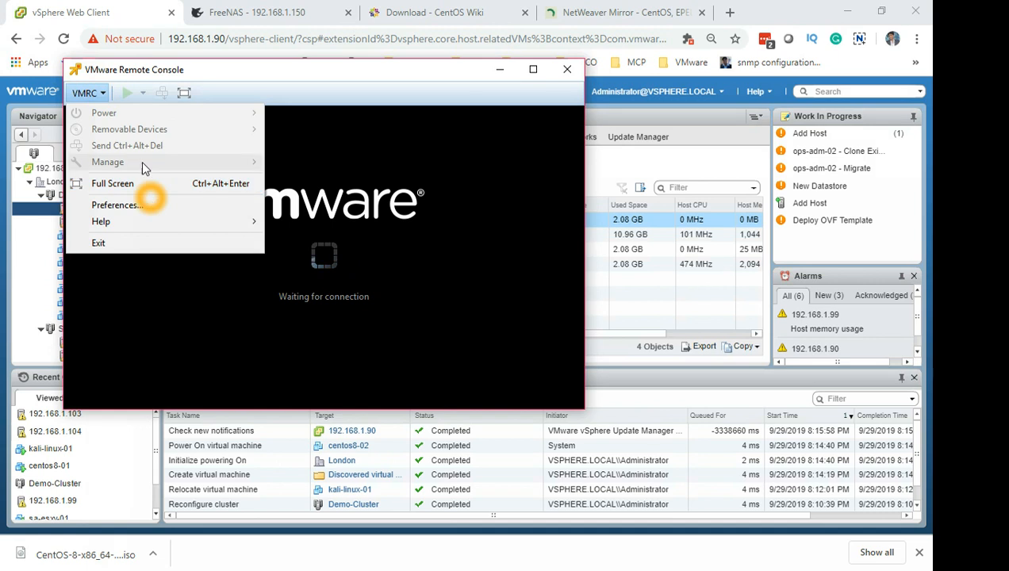
left_click(108, 96)
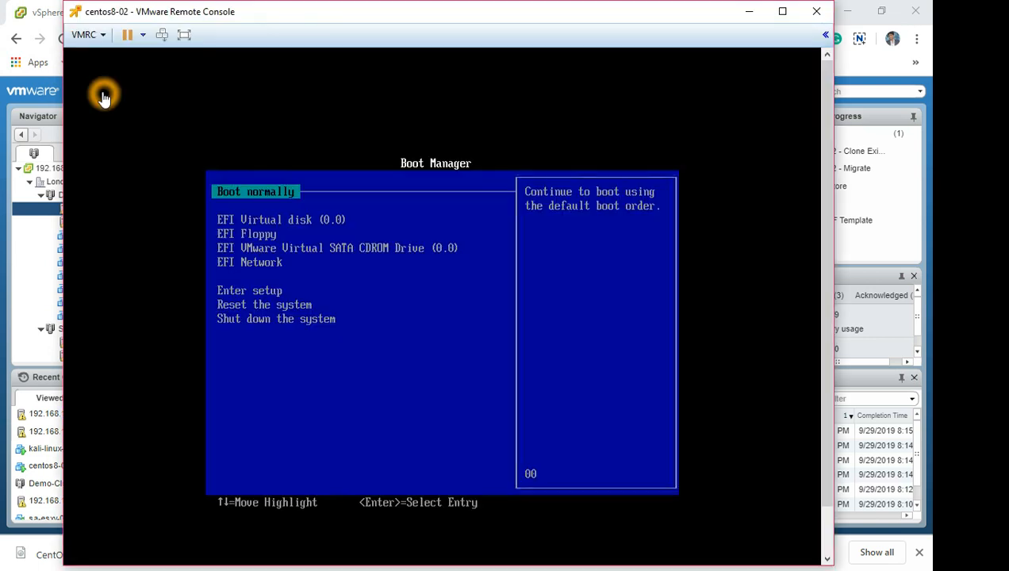
- Connect CD/DVD drive 1 of centos8-02 to the disk image CentOS-8-x86_64-1905-dvd1.iso
left_click(93, 37)
mouse_move(104, 69)
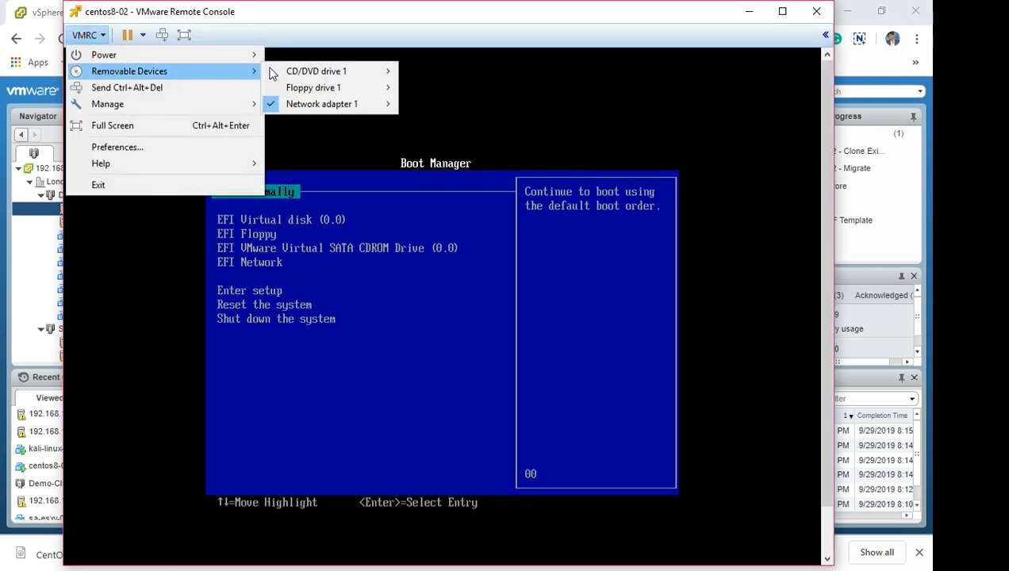
mouse_move(313, 74)
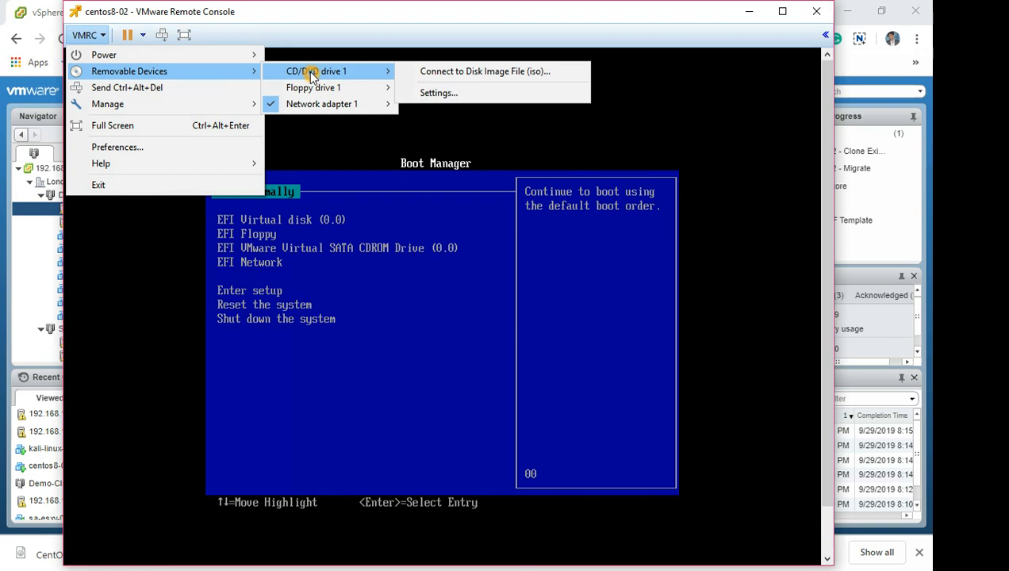
left_click(480, 73)
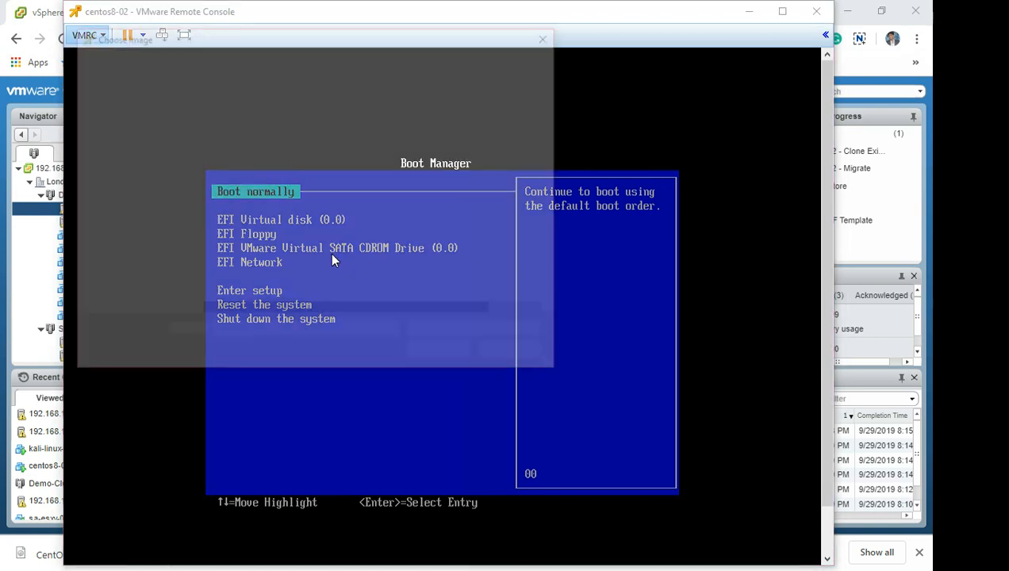
double_click(262, 188)
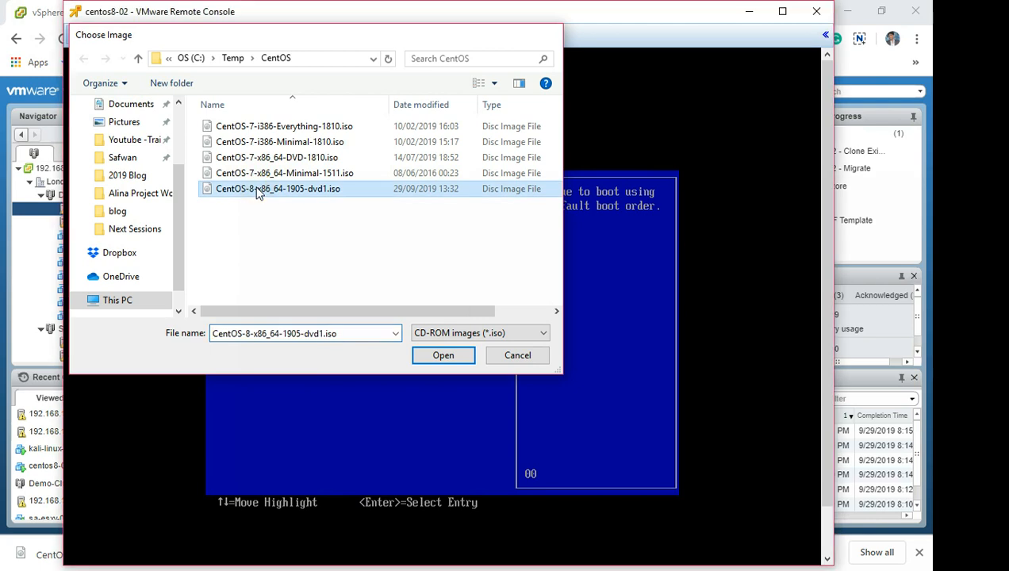
- Restart the centos8-02 guest from its boot manager screen so that it boots from the connected CentOS image
left_click(97, 40)
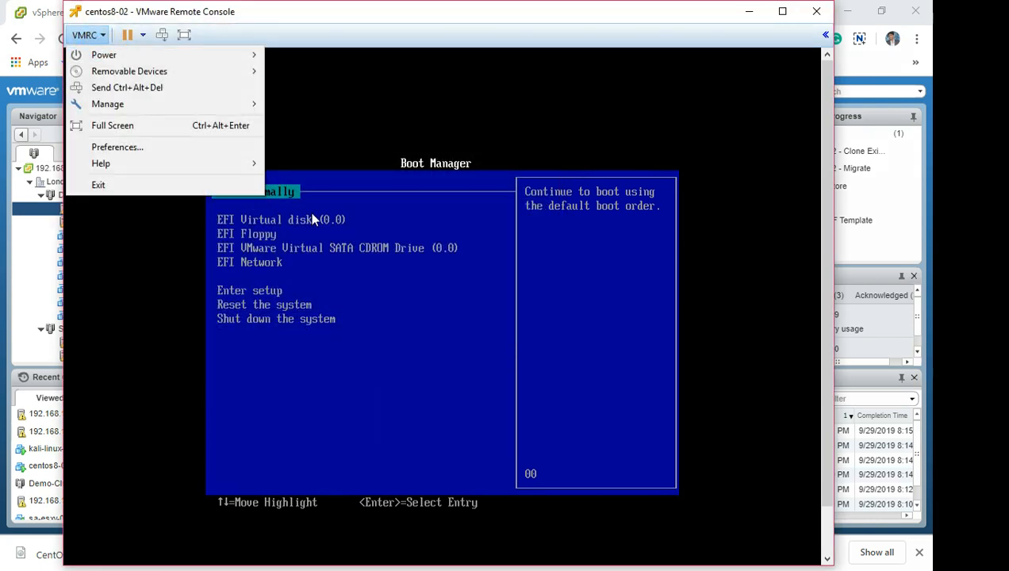
left_click(352, 184)
left_click(351, 187)
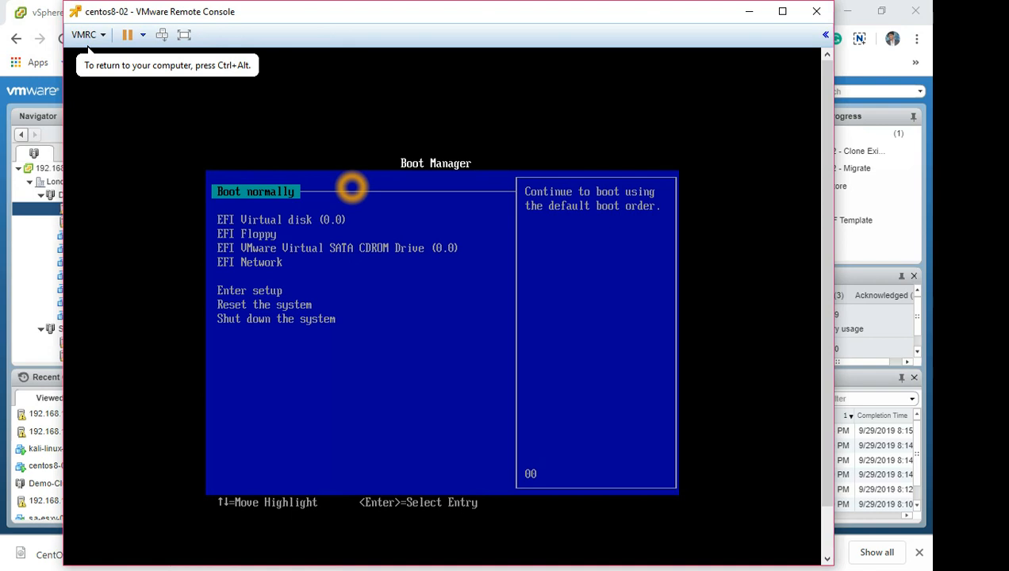
left_click(100, 35)
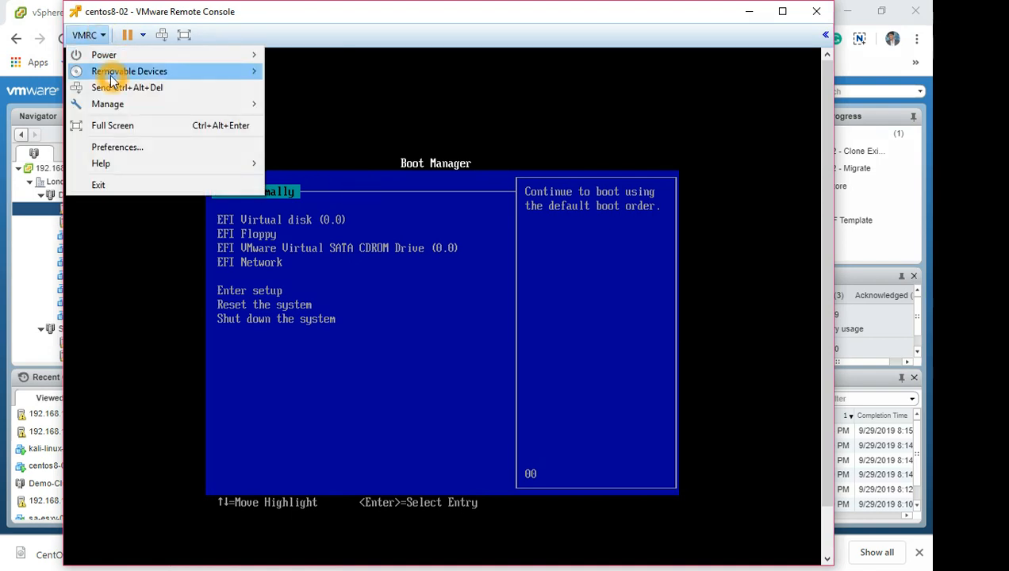
left_click(117, 88)
- Start the Install CentOS Linux 8.0.1905 entry in the centos8-02 boot menu
left_click(412, 220)
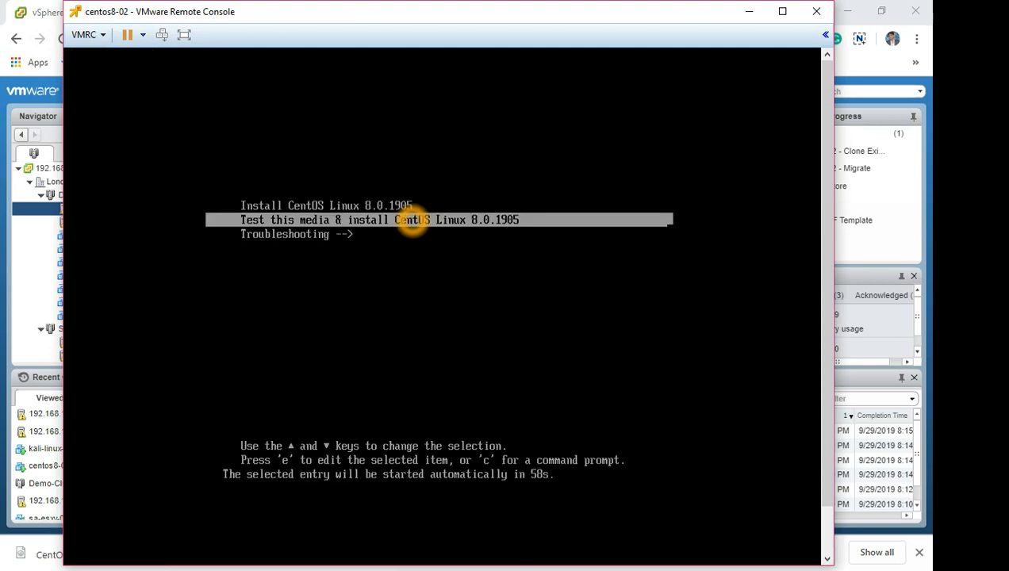
key("Up")
key("Return")
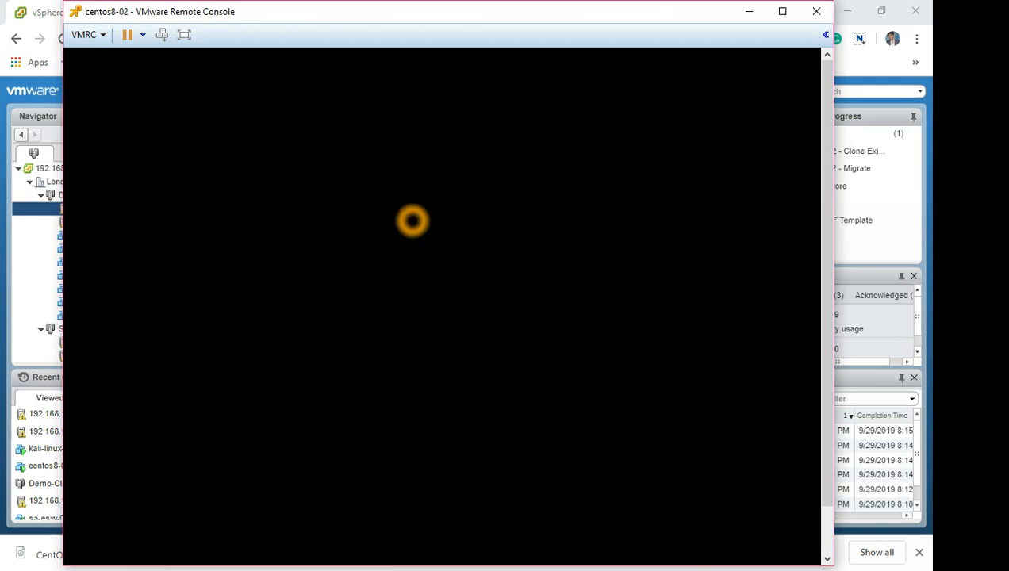
- Examine the recent system-initiated migration tasks for kali-linux-01 and ucsm-3.1.2e, along with the summary of host 192.168.1.104
left_click(456, 465)
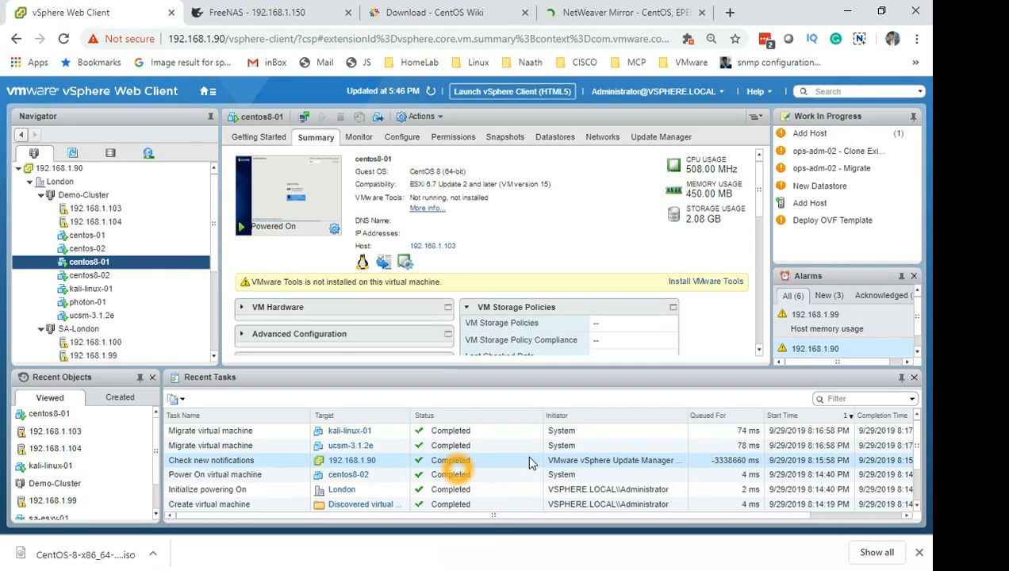
left_click(254, 446)
left_click(265, 448)
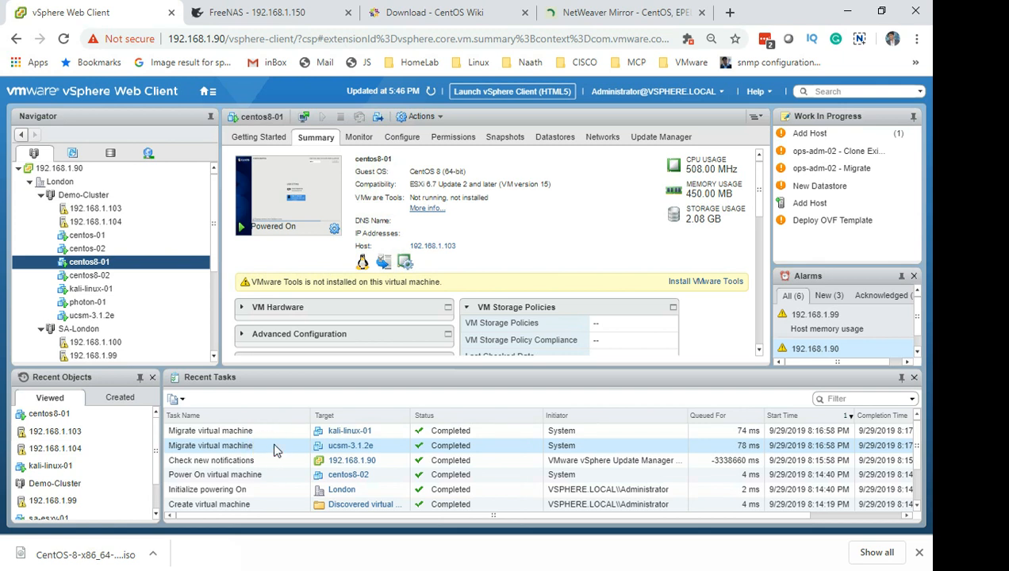
left_click(294, 446)
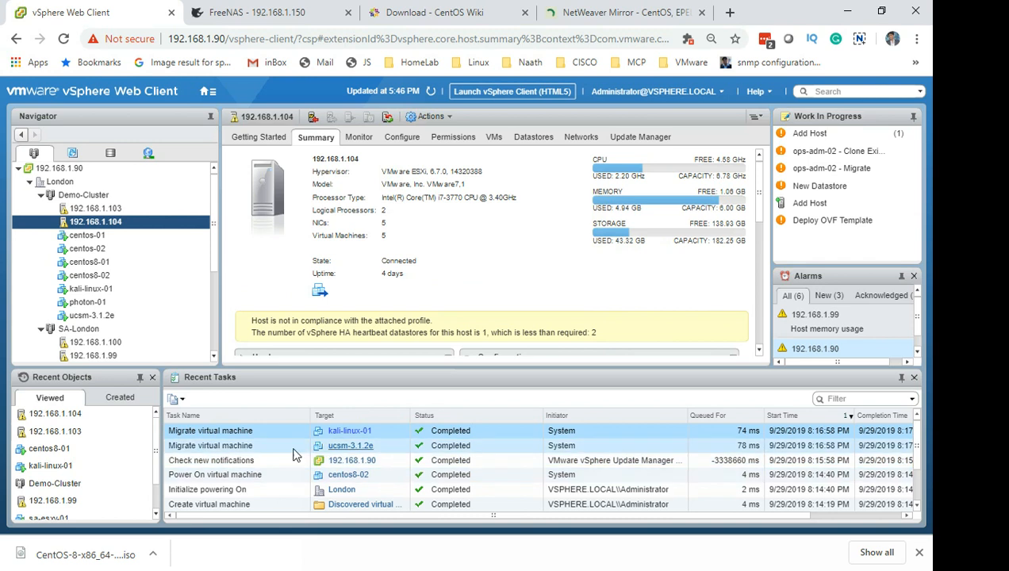
left_click(304, 428)
left_click(234, 495)
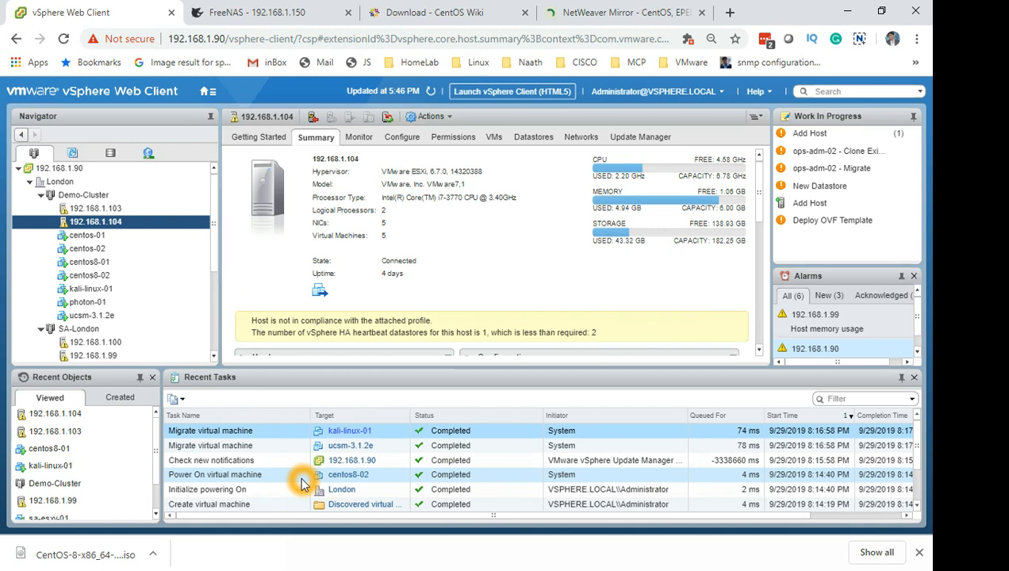
left_click(337, 438)
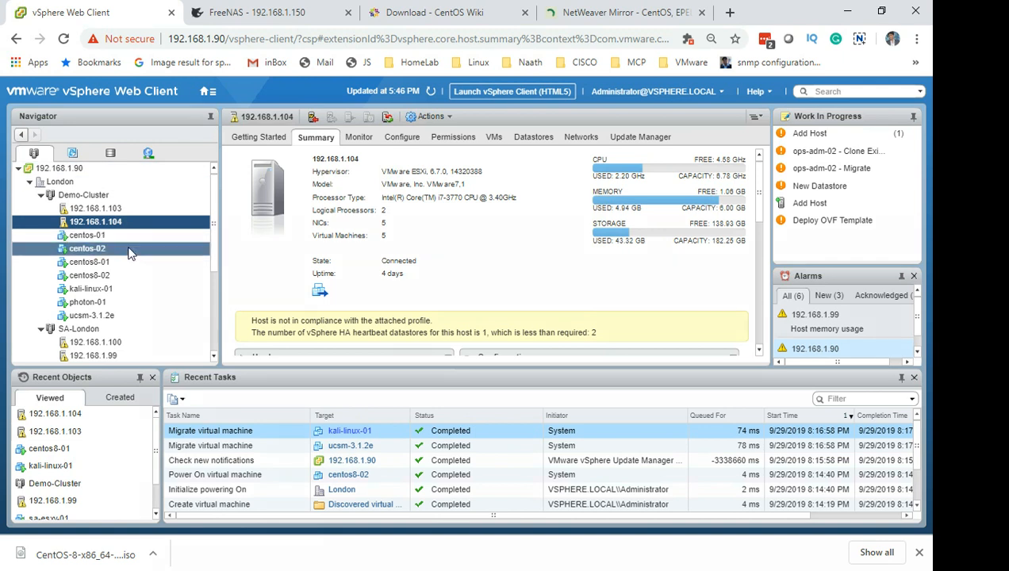
- Start migrating kali-linux-01 with Change compute resource only and select host 192.168.1.103 as the destination
left_click(123, 289)
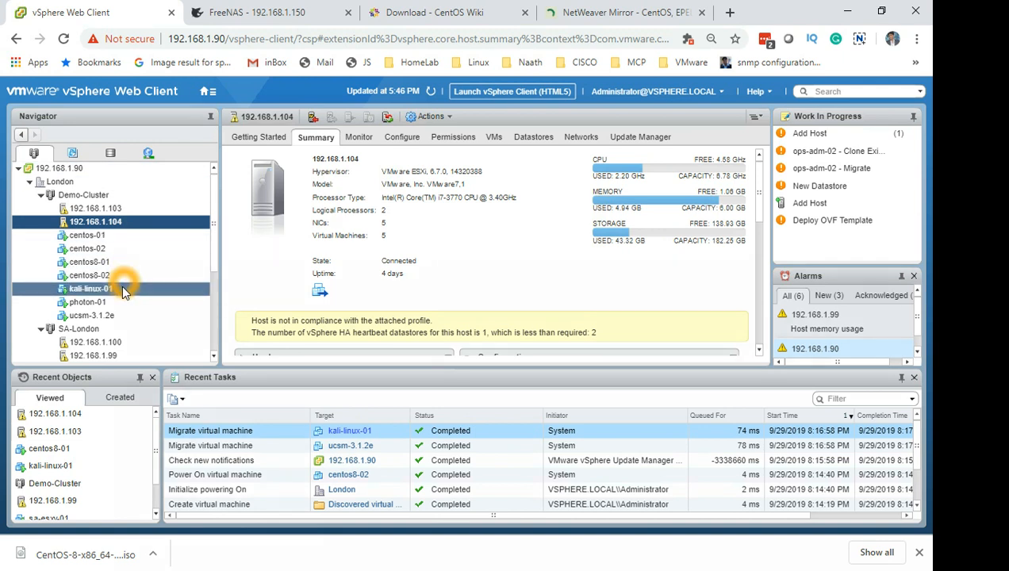
right_click(124, 290)
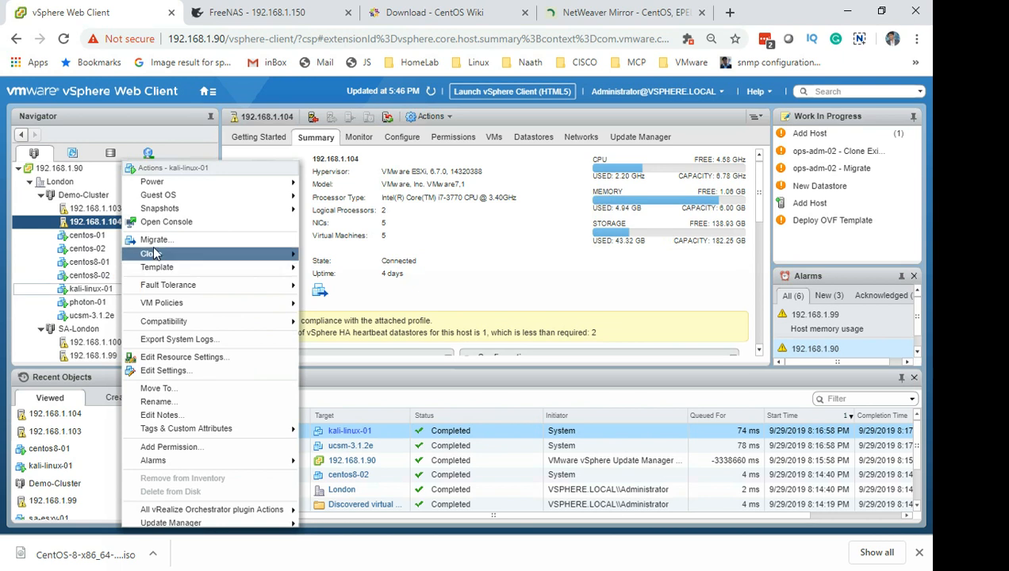
left_click(168, 184)
left_click(173, 240)
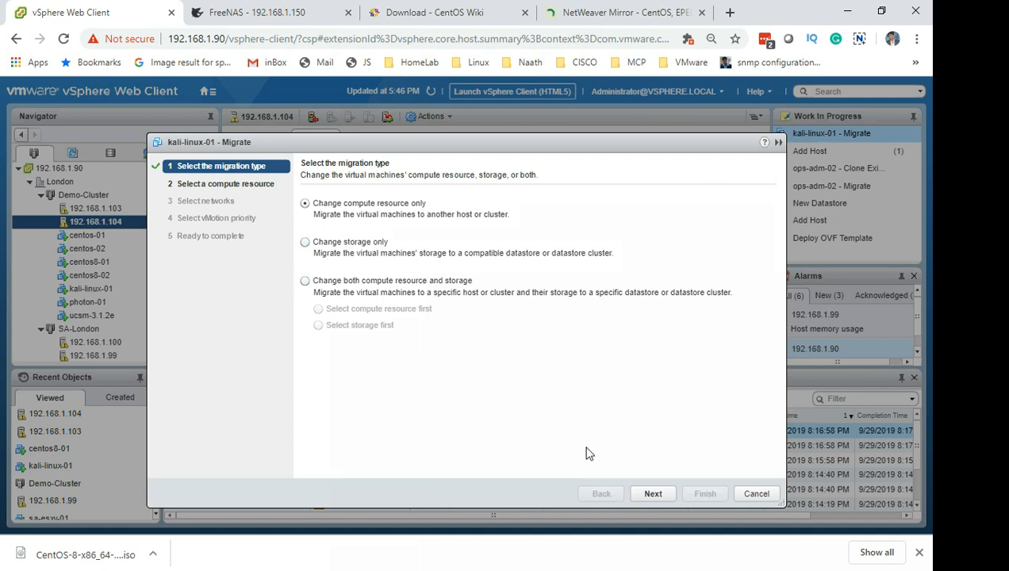
left_click(654, 492)
left_click(327, 236)
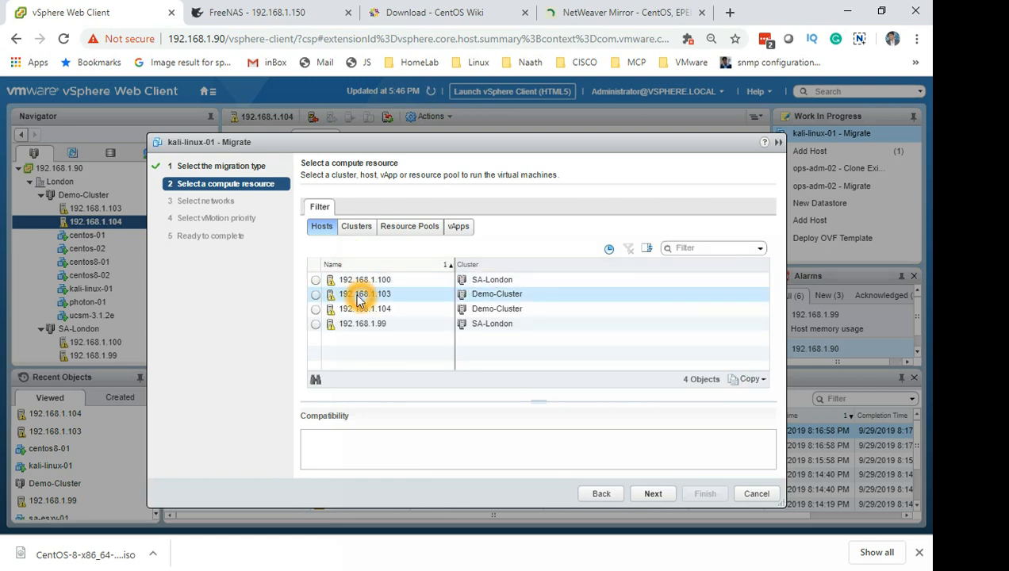
left_click(361, 294)
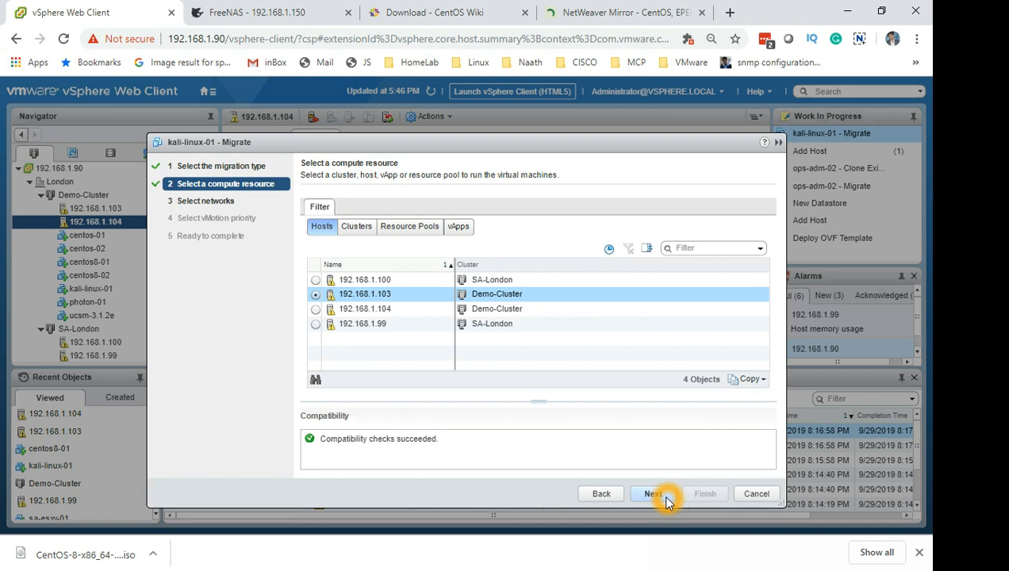
- Finish the kali-linux-01 migration with VM Network as the destination network, and check its relocate task in the recent tasks
left_click(665, 495)
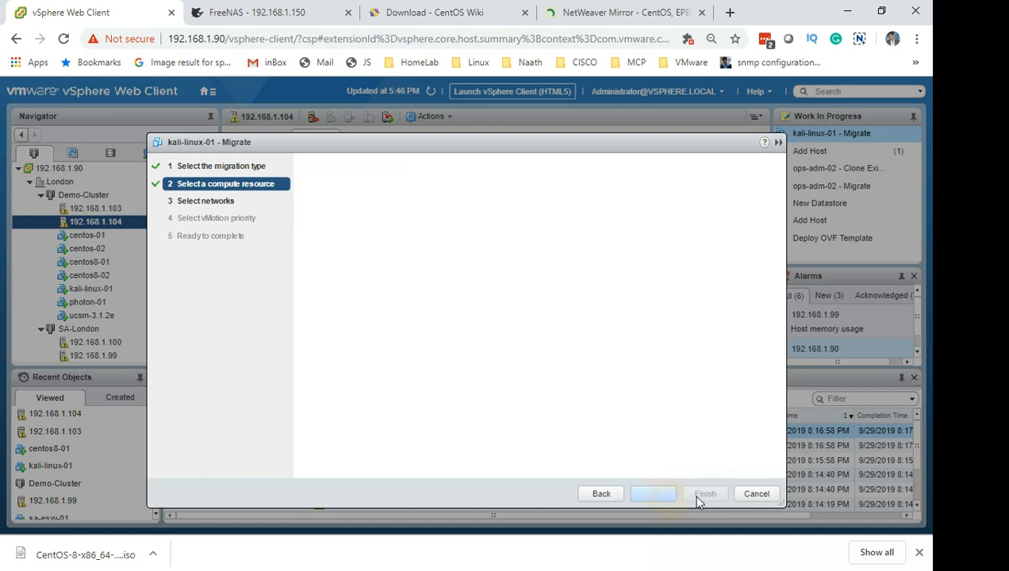
left_click(677, 502)
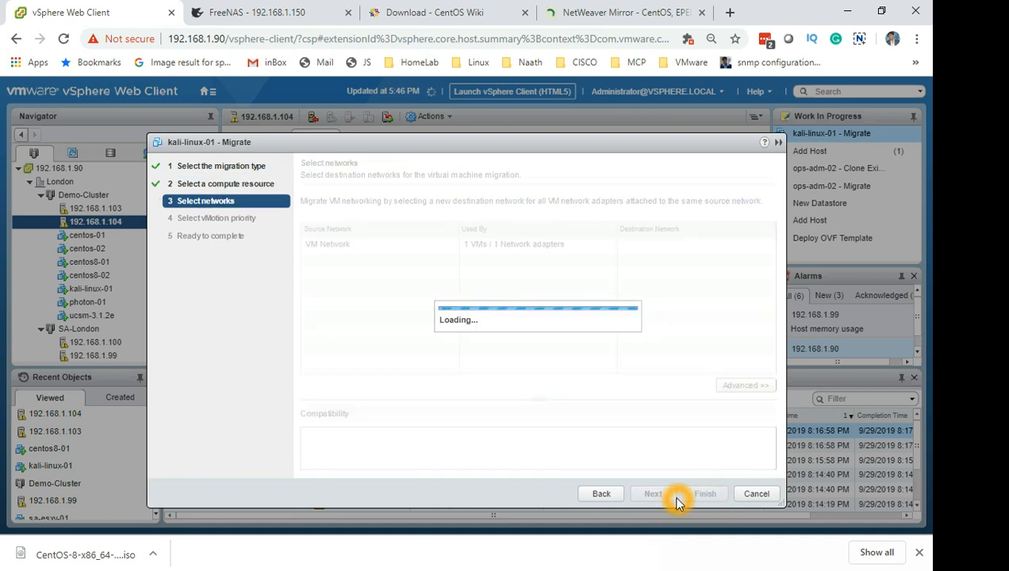
left_click(660, 497)
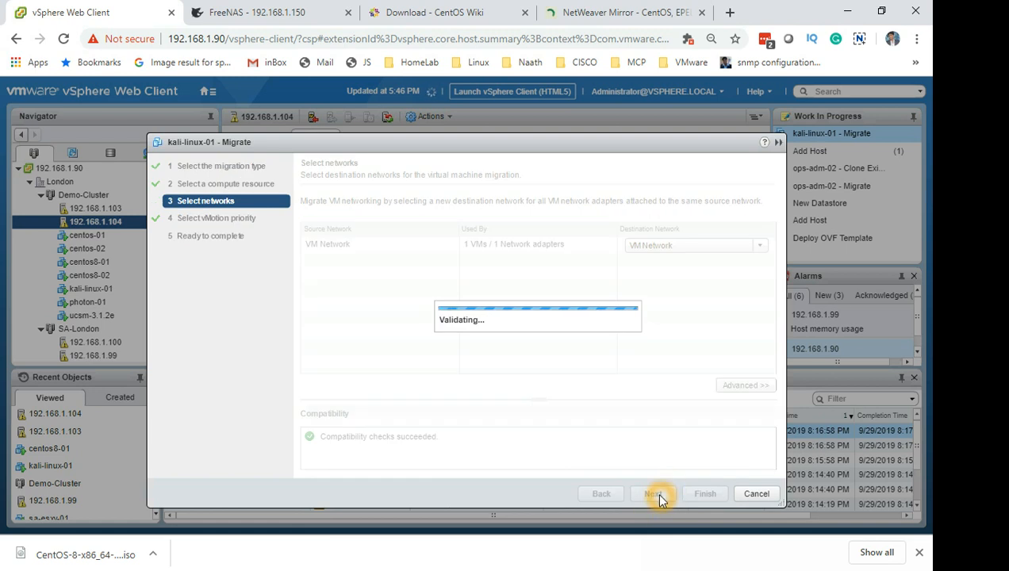
left_click(657, 494)
left_click(708, 494)
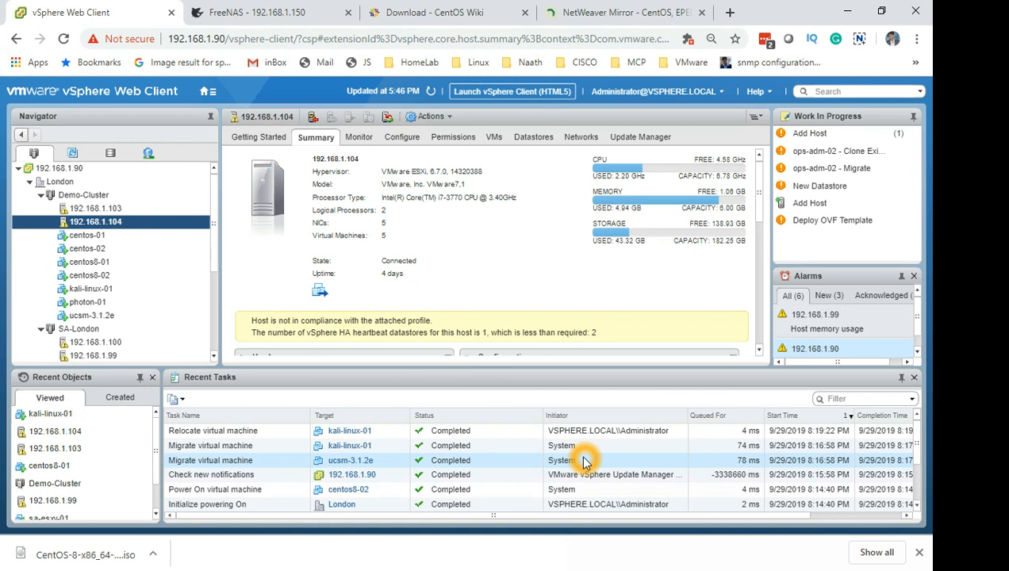
left_click(809, 435)
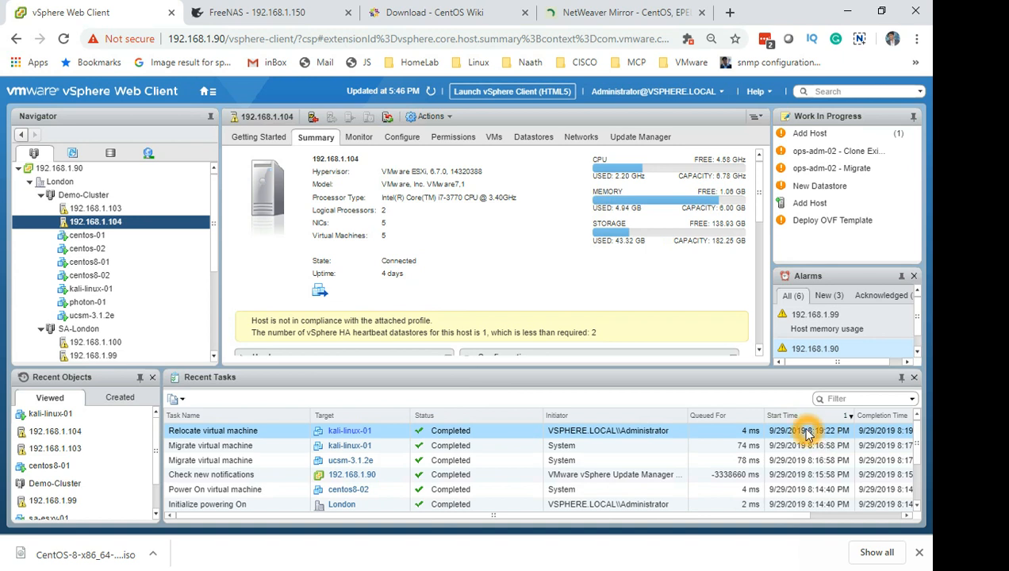
left_click(769, 426)
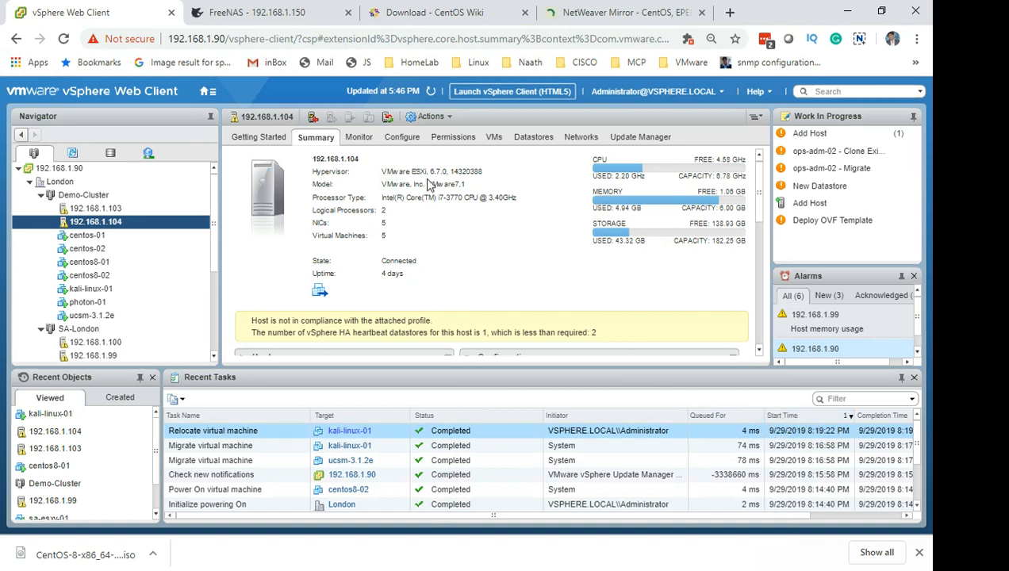
- Review the virtual machines placed on host 192.168.1.103 and its resource usage summary
left_click(137, 208)
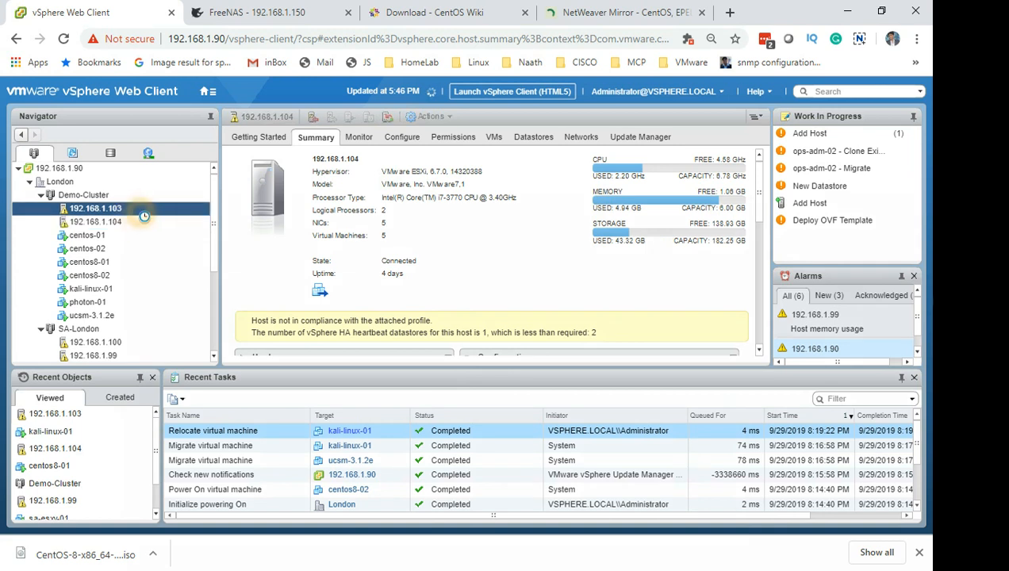
left_click(501, 141)
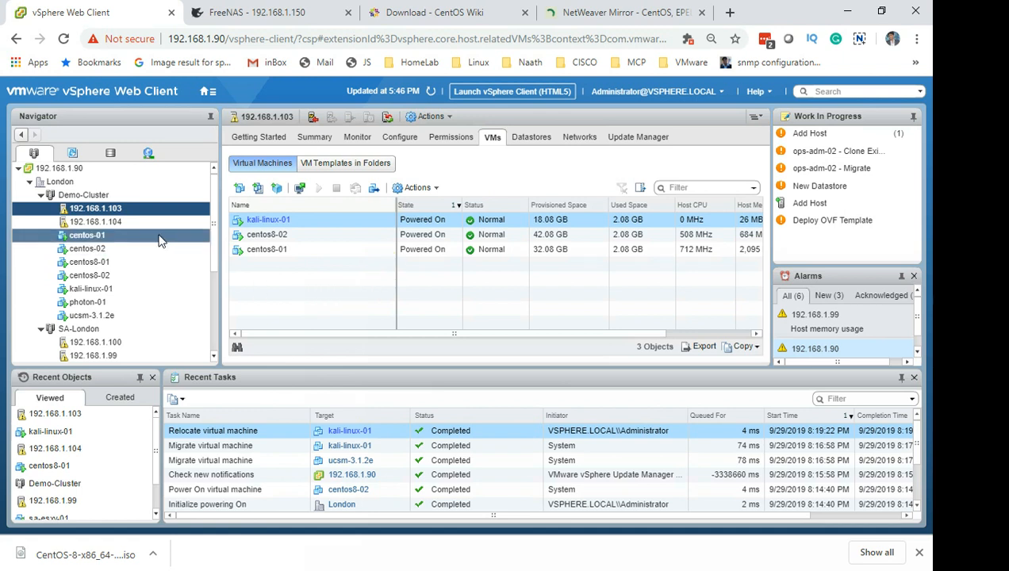
left_click(316, 138)
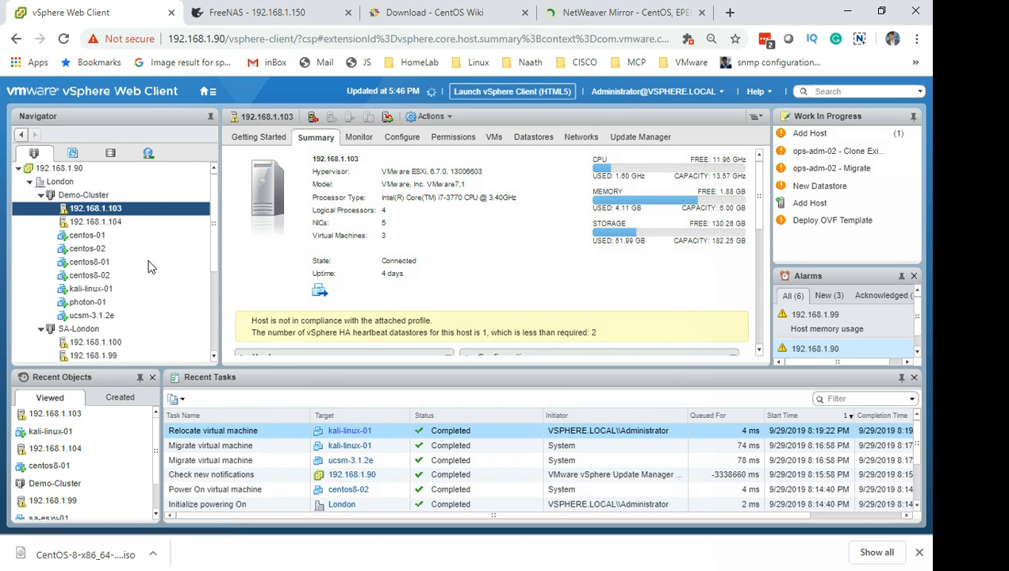
right_click(105, 308)
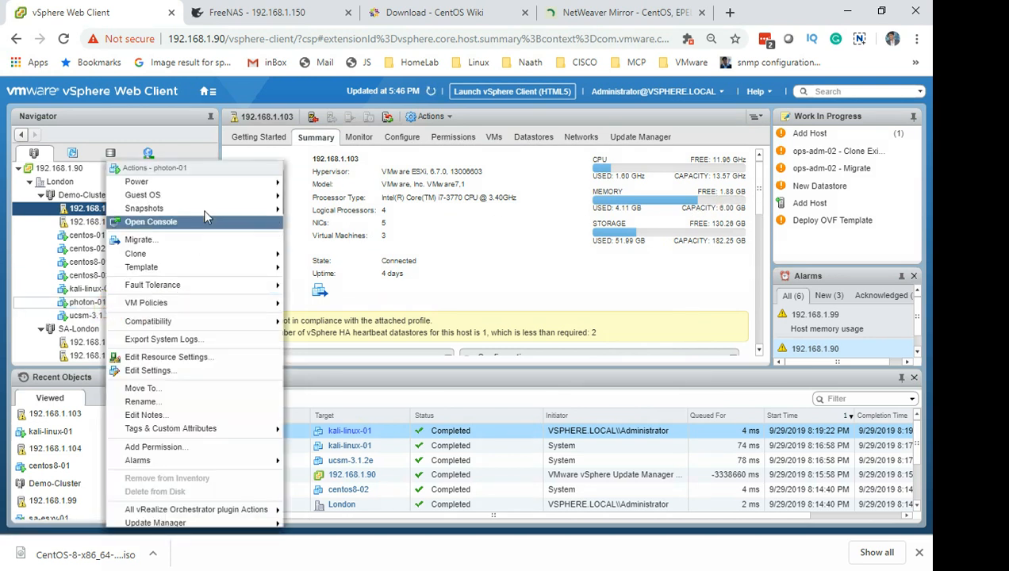
mouse_move(212, 196)
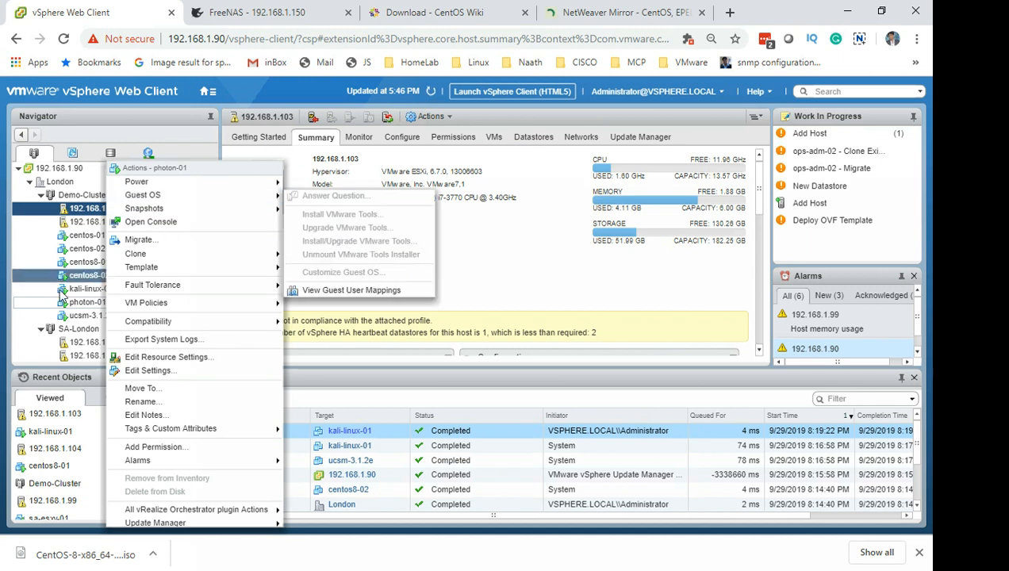
left_click(22, 288)
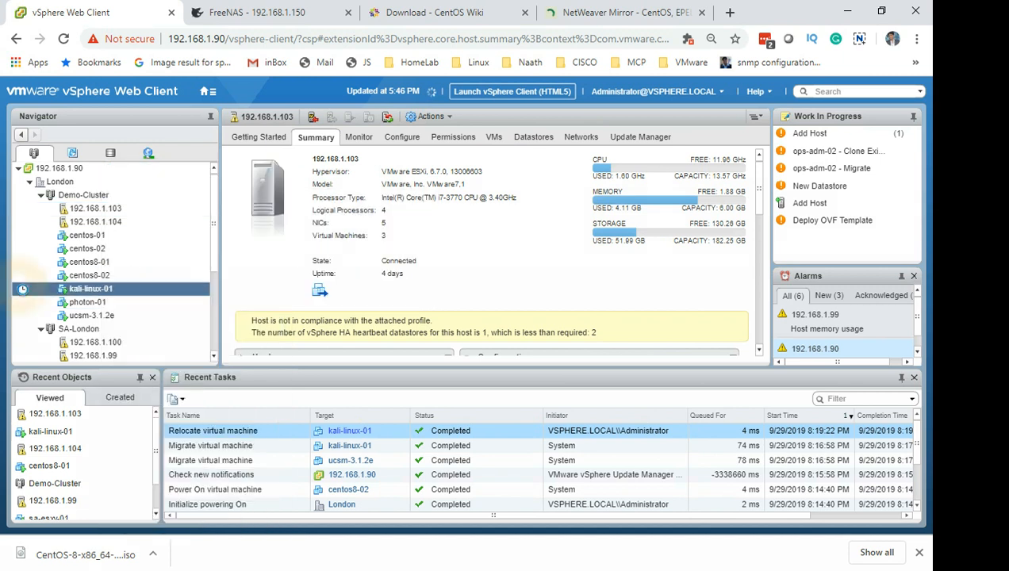
- Start migrating centos-02 with Change compute resource only and select host 192.168.1.103 as the destination
left_click(116, 247)
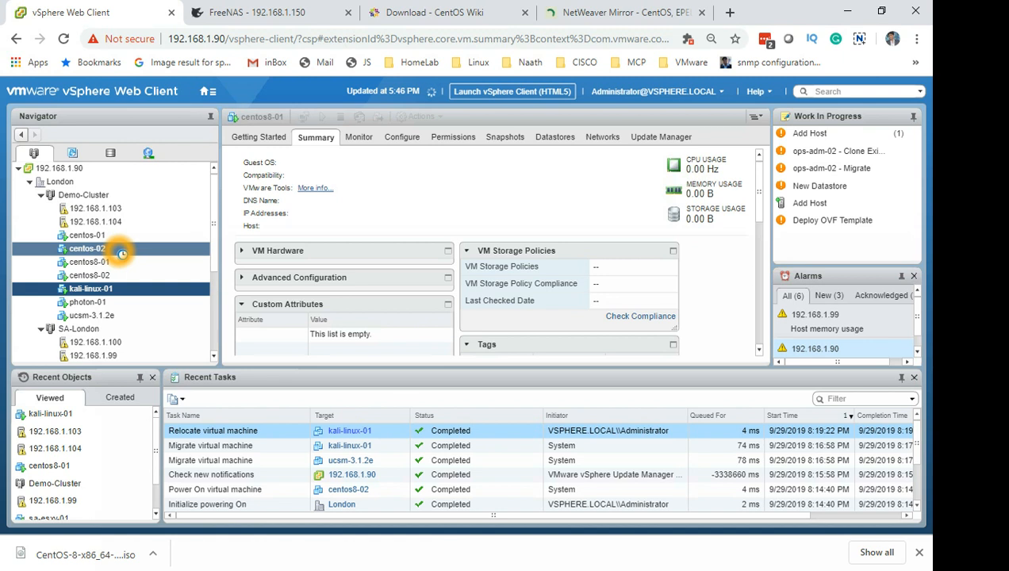
right_click(120, 252)
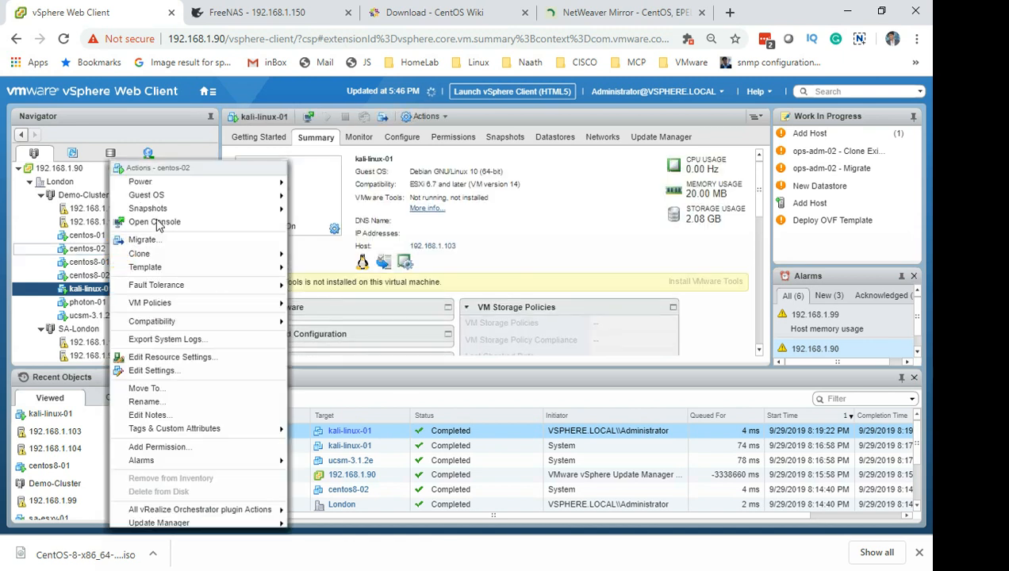
left_click(146, 241)
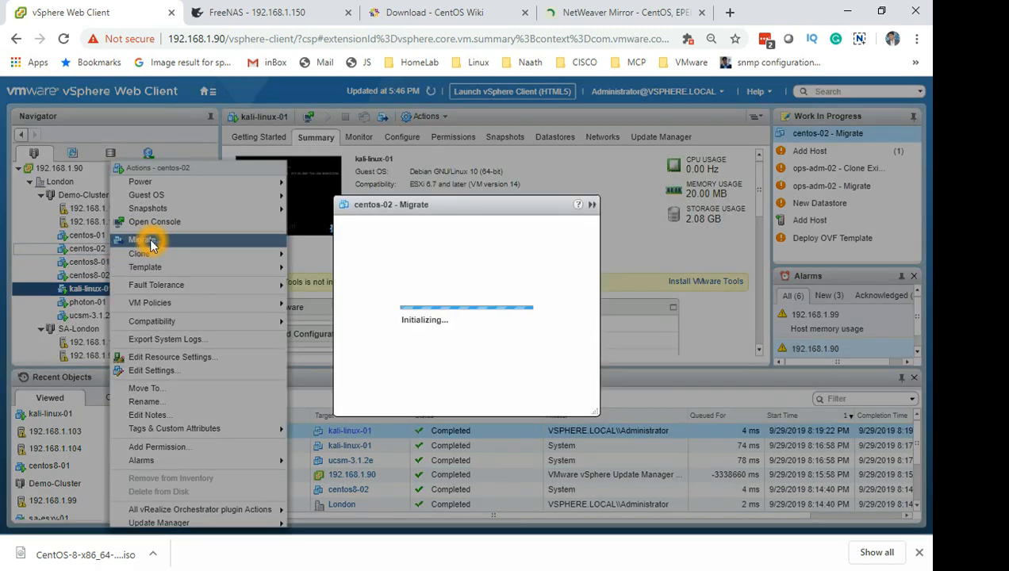
left_click(640, 493)
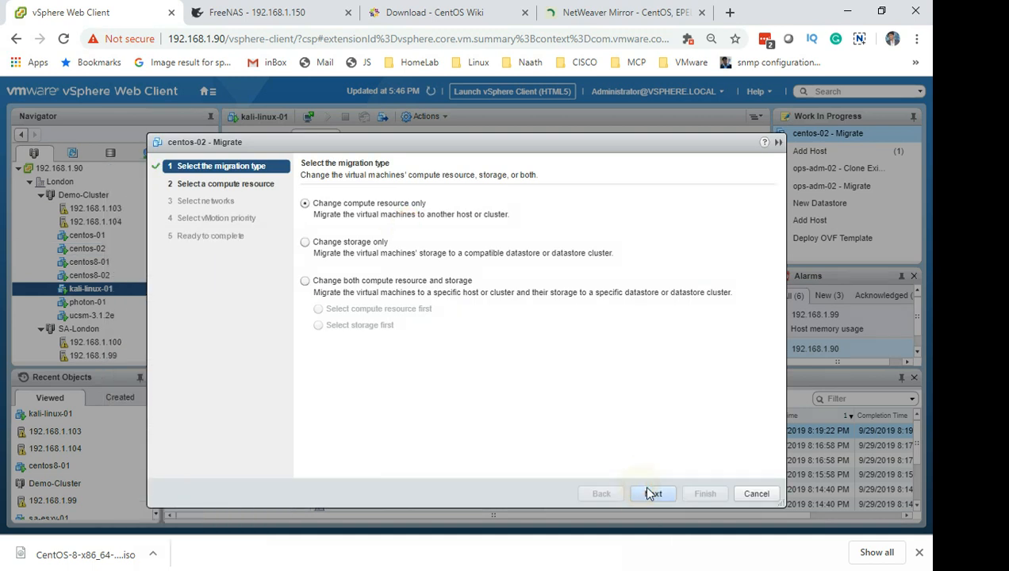
left_click(650, 494)
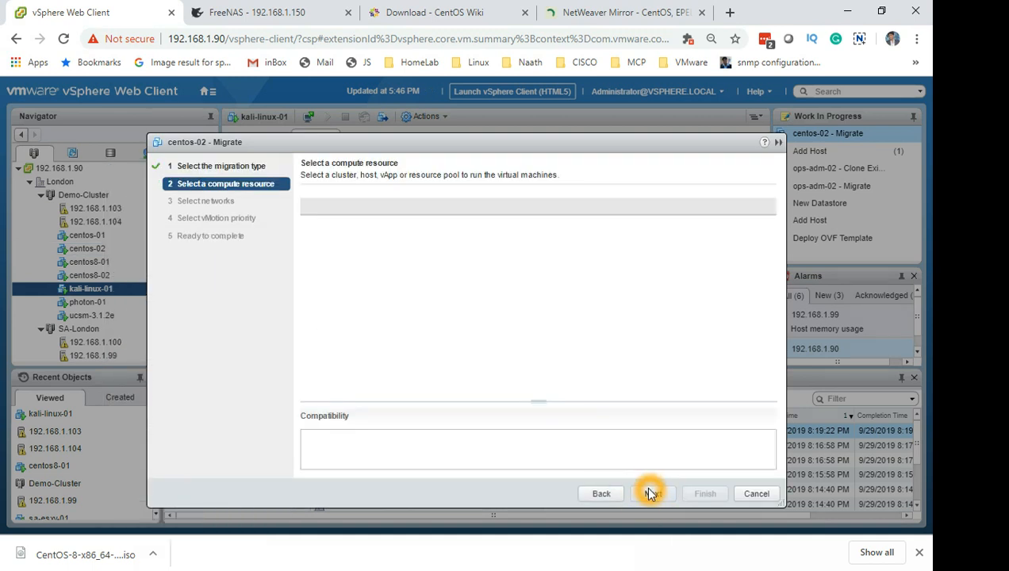
left_click(654, 495)
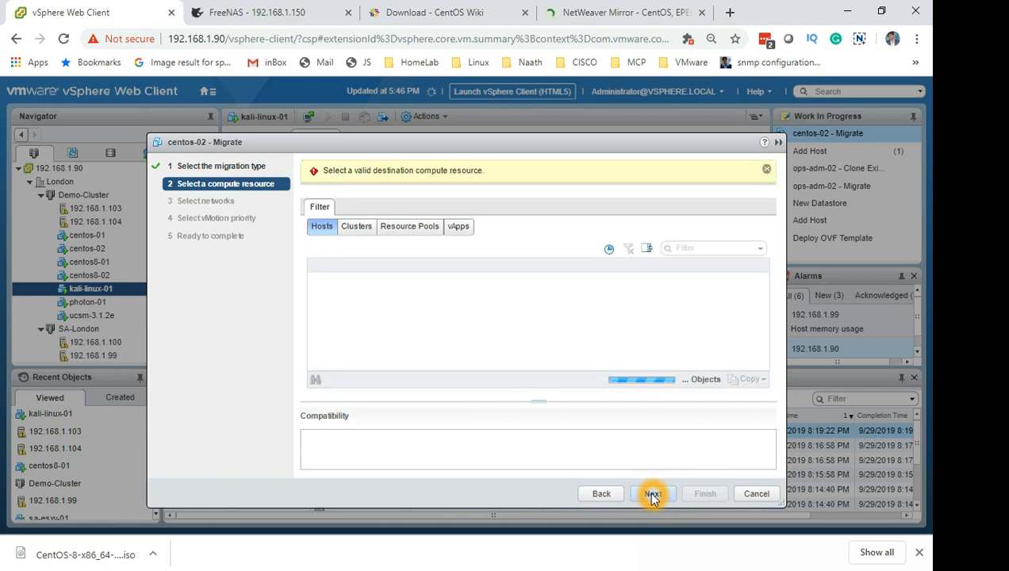
left_click(401, 293)
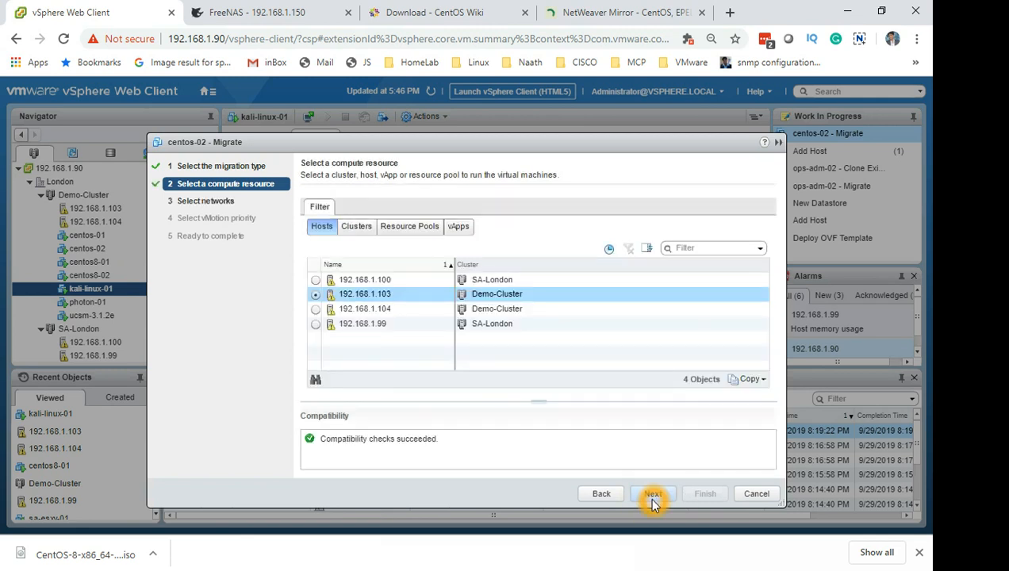
- Finish the centos-02 migration with VM Network as the destination network and High vMotion priority
left_click(652, 498)
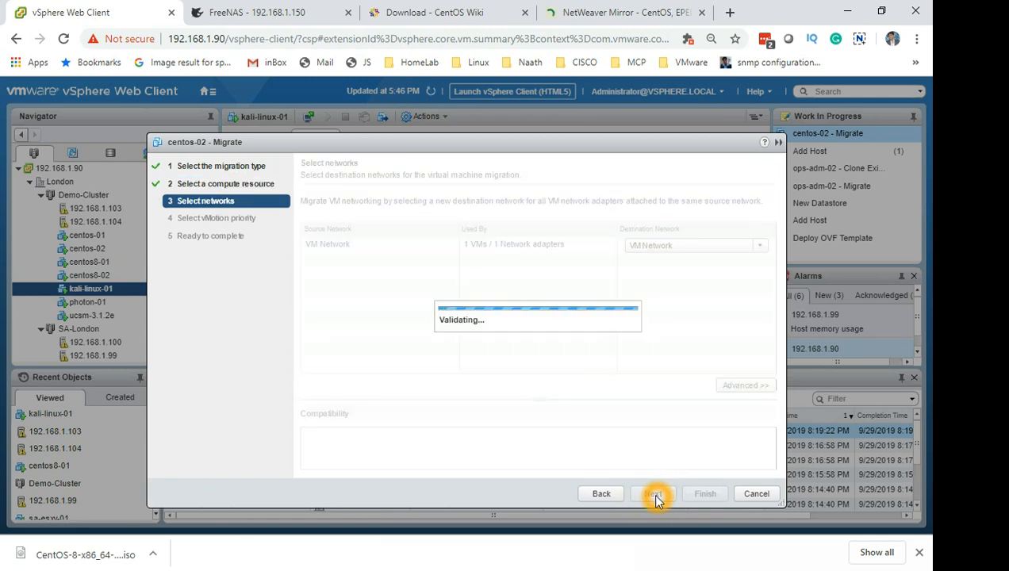
left_click(654, 494)
left_click(657, 494)
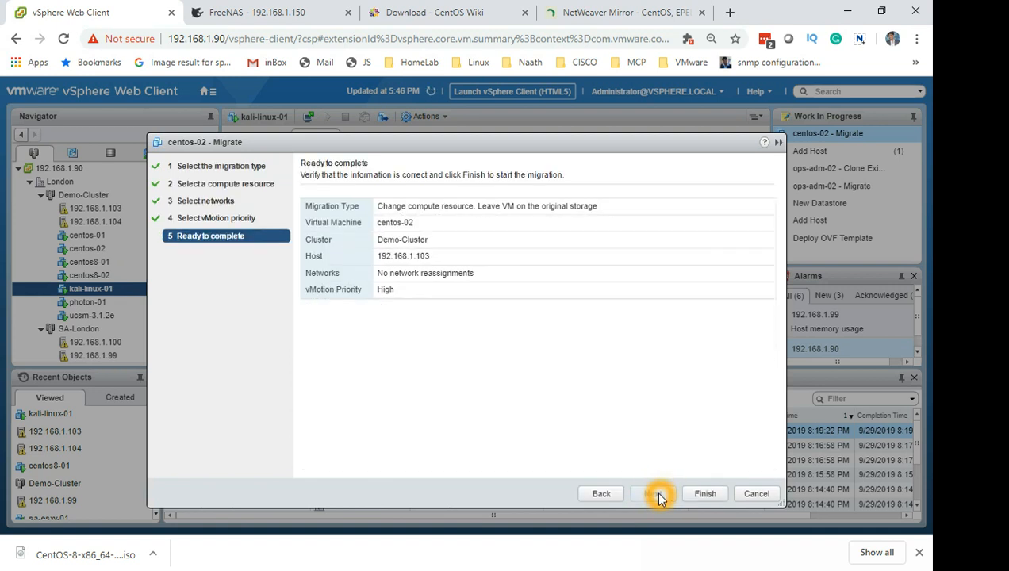
left_click(702, 493)
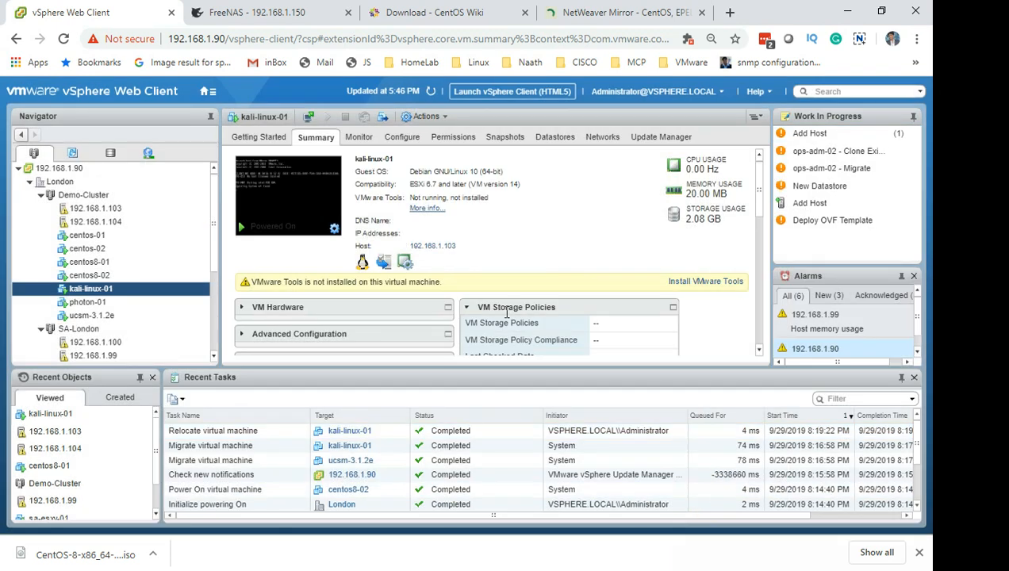
- Check the centos-02 relocate task, the virtual machines on host 192.168.1.103 and the host's CPU and memory usage
left_click(117, 209)
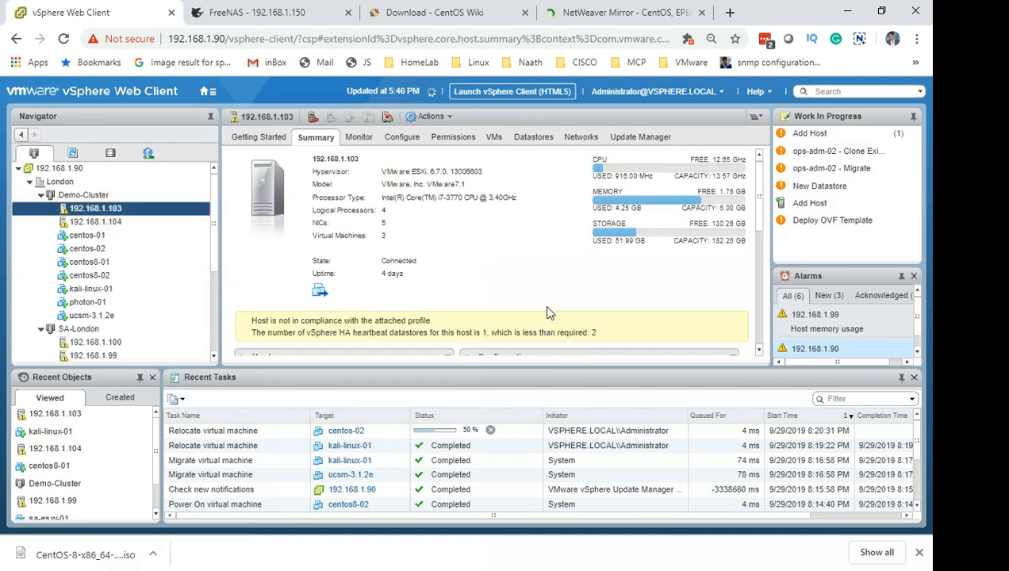
left_click(496, 139)
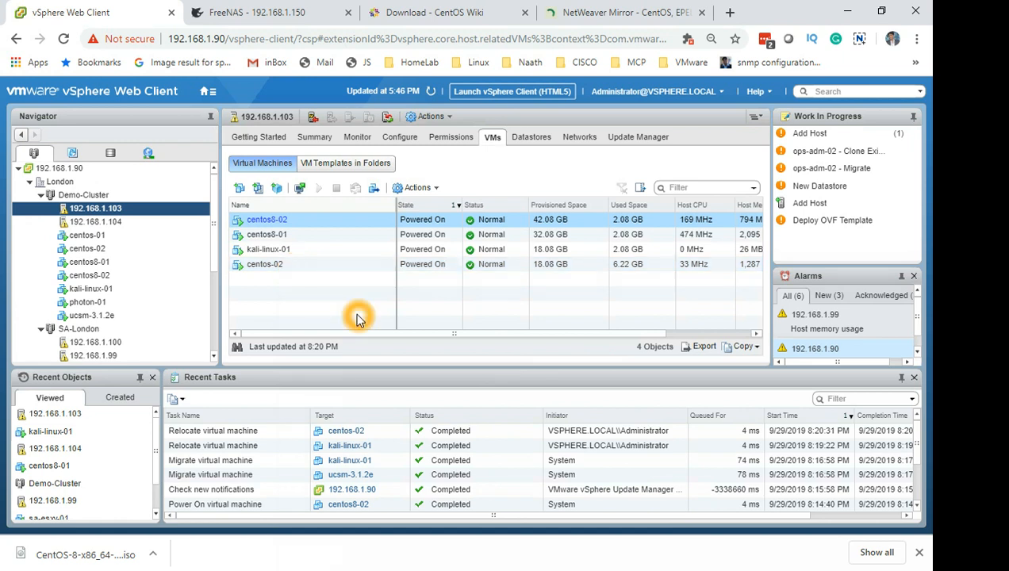
left_click(541, 460)
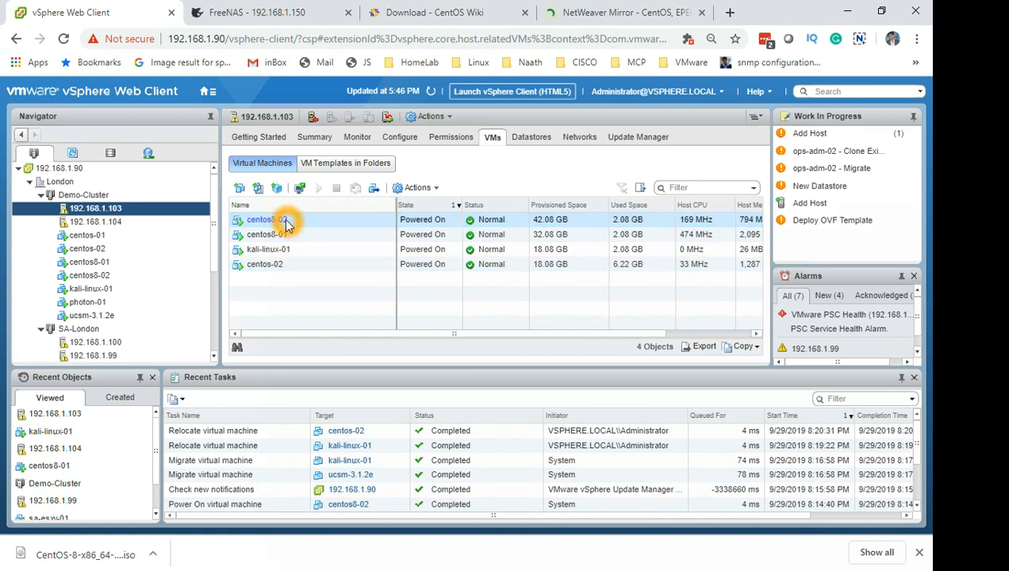
left_click(295, 251)
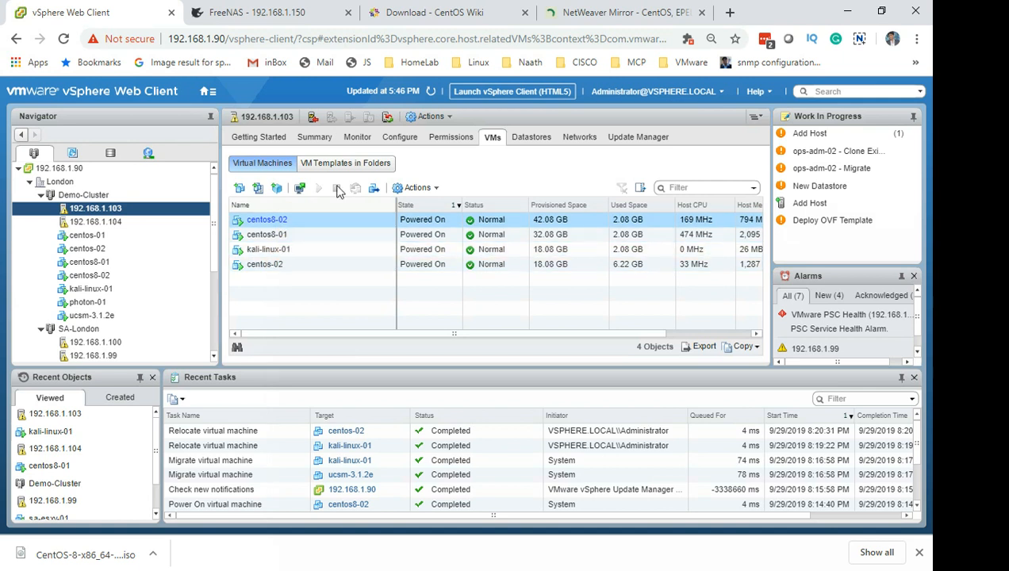
left_click(324, 138)
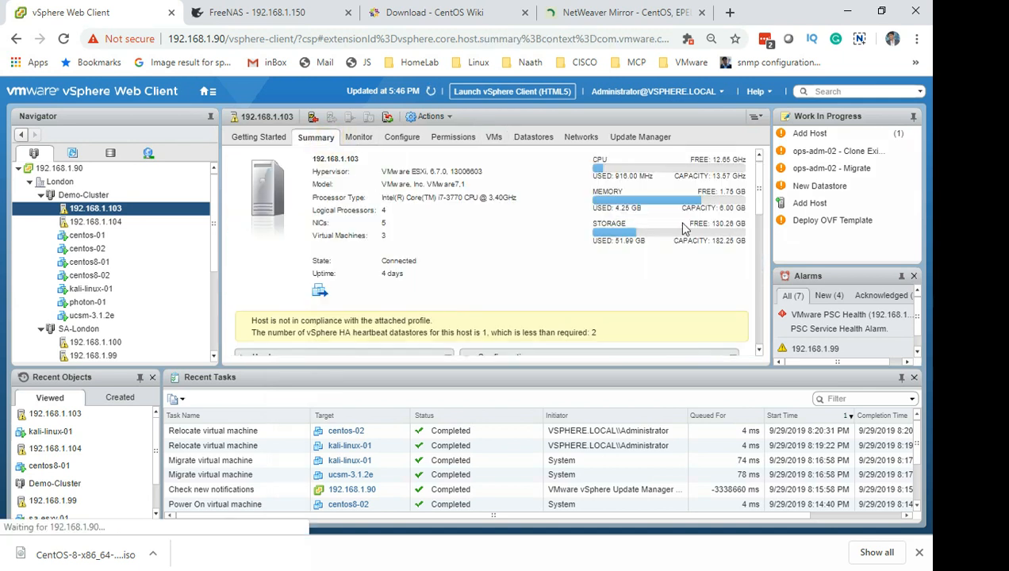
left_click(714, 202)
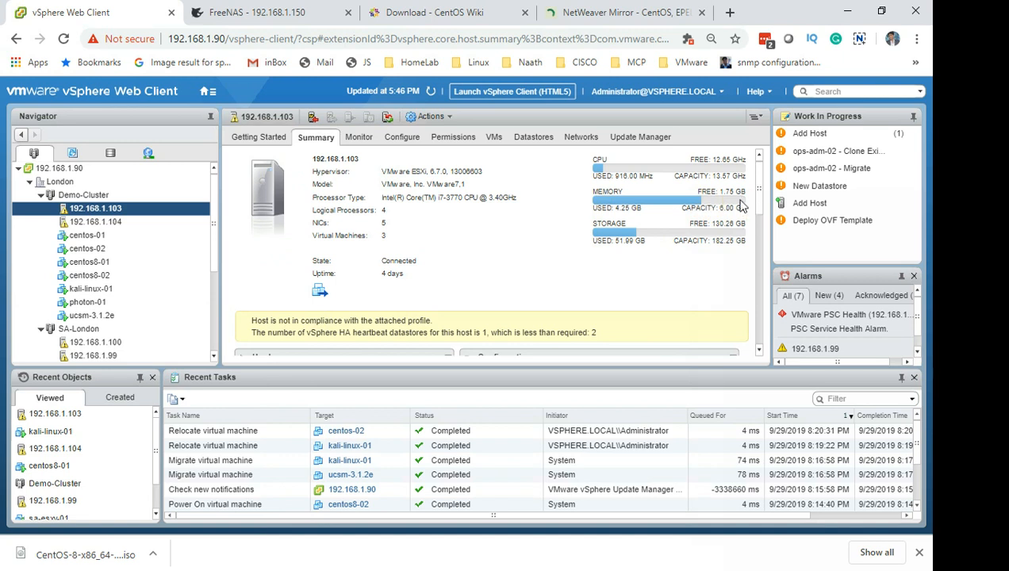
- Examine the CPU, memory and storage usage in the summary of host 192.168.1.104
left_click(144, 228)
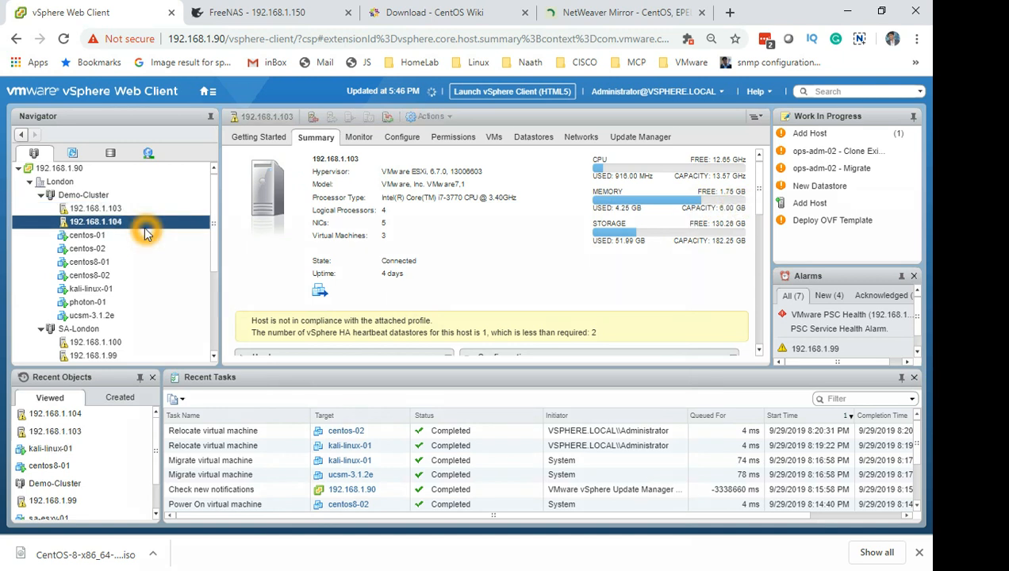
left_click(496, 260)
left_click(580, 264)
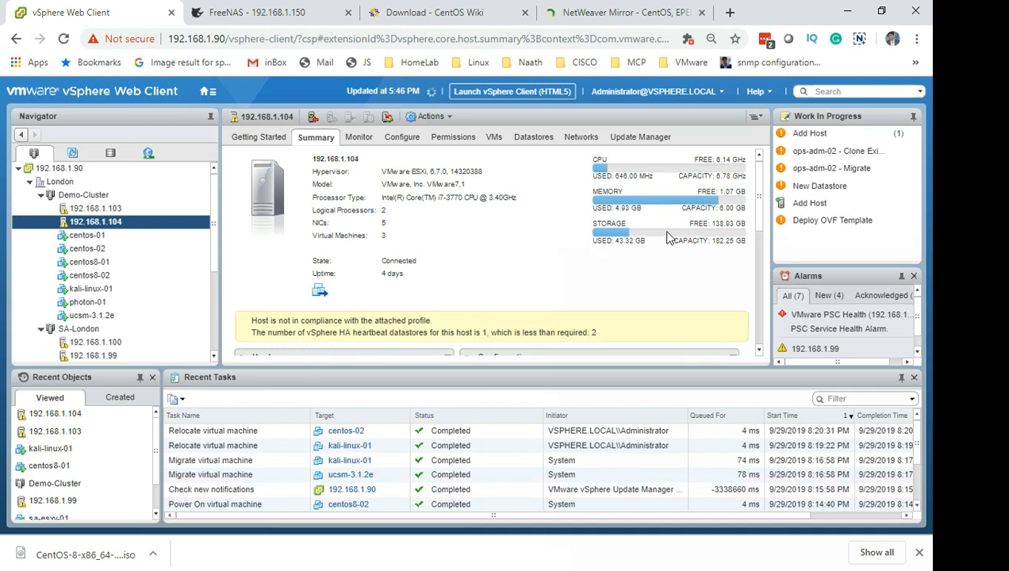
left_click(736, 211)
left_click(432, 290)
left_click(136, 271)
left_click(329, 238)
- Start migrating photon-01 with Change compute resource only and choose host 192.168.1.103 in Demo-Cluster
left_click(123, 305)
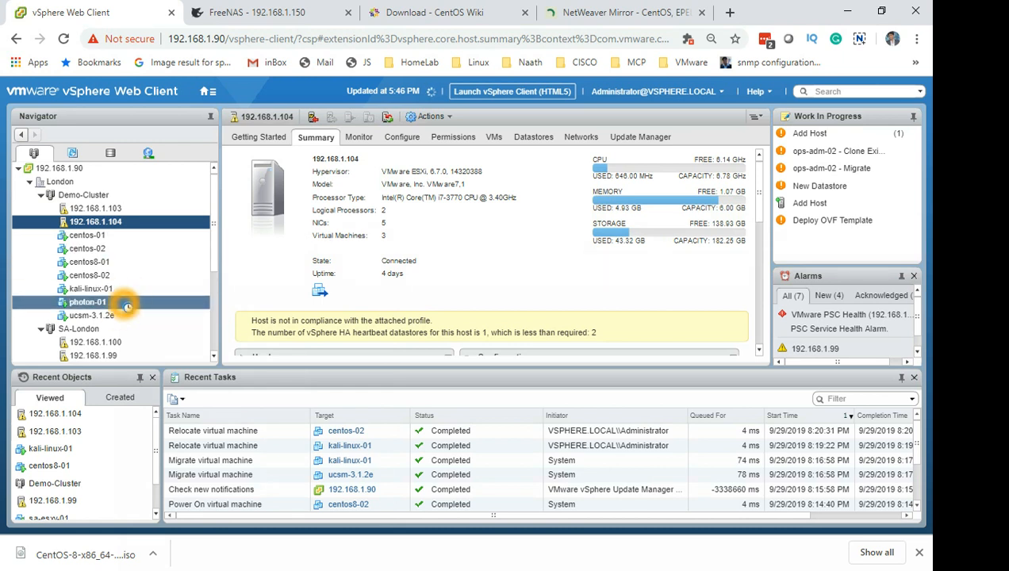
right_click(124, 305)
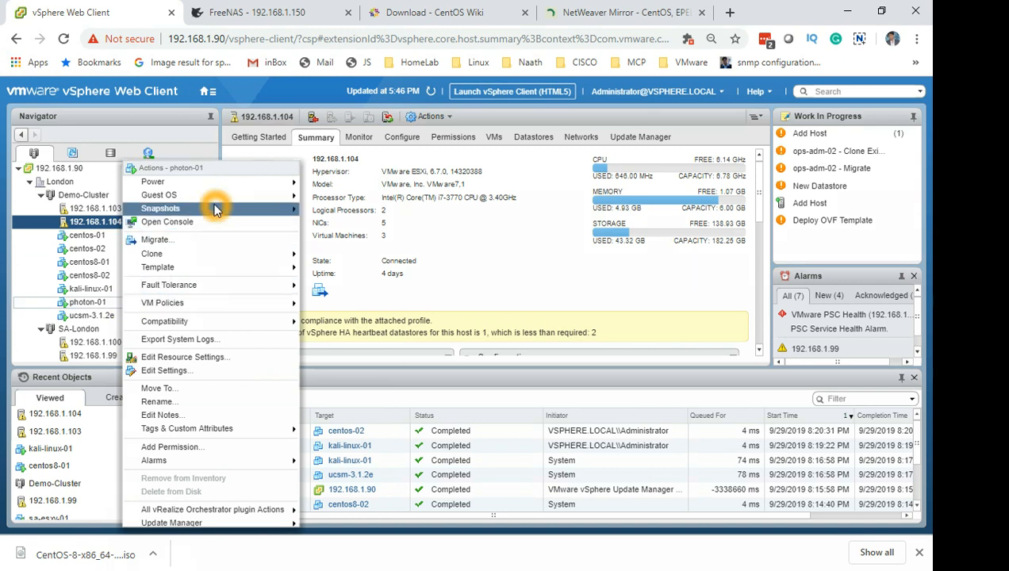
left_click(217, 240)
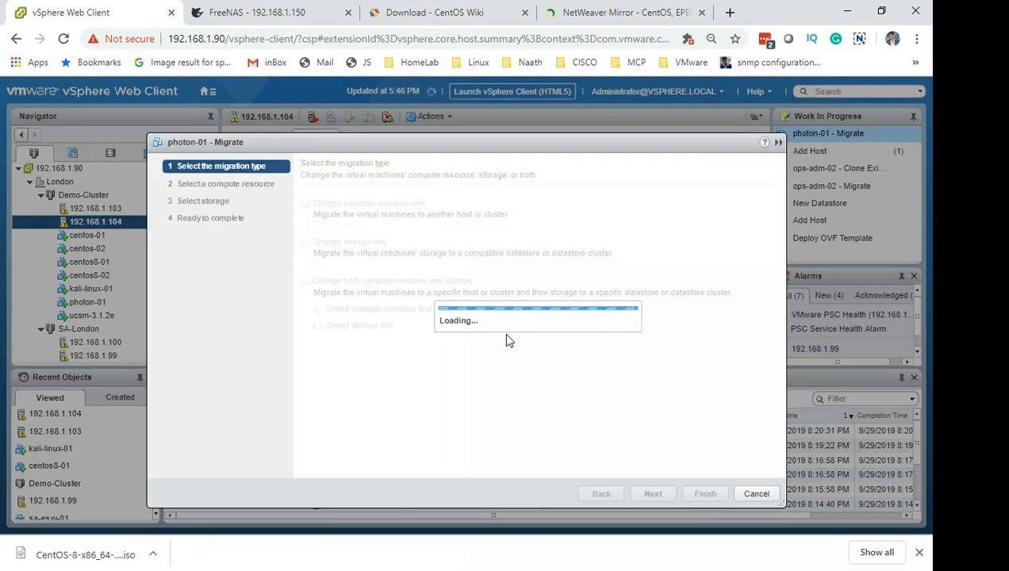
left_click(657, 494)
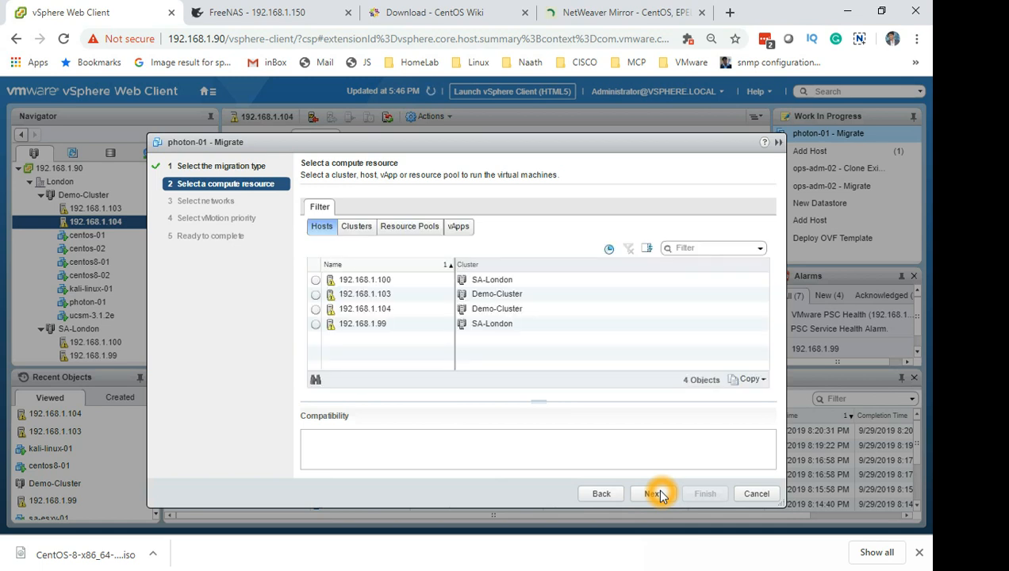
left_click(316, 295)
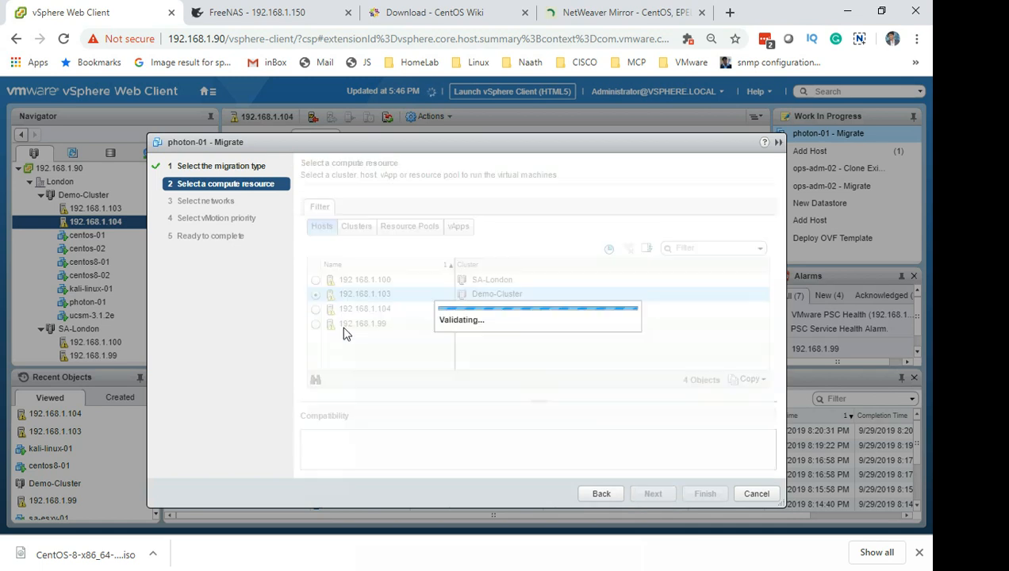
- Finish the photon-01 migration with VM_Traffic_Vlan_901 as the destination network and High vMotion priority
left_click(652, 494)
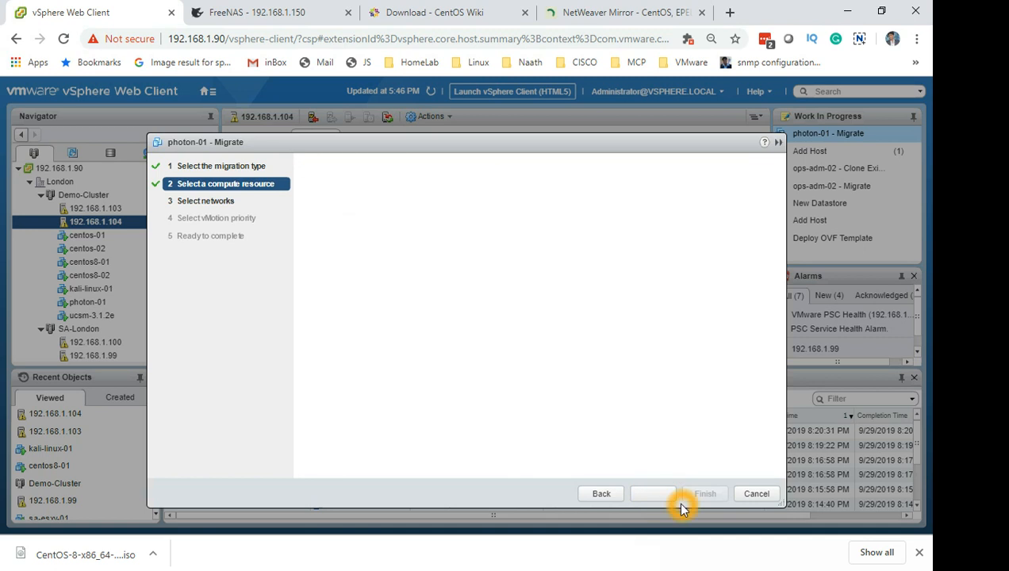
left_click(667, 495)
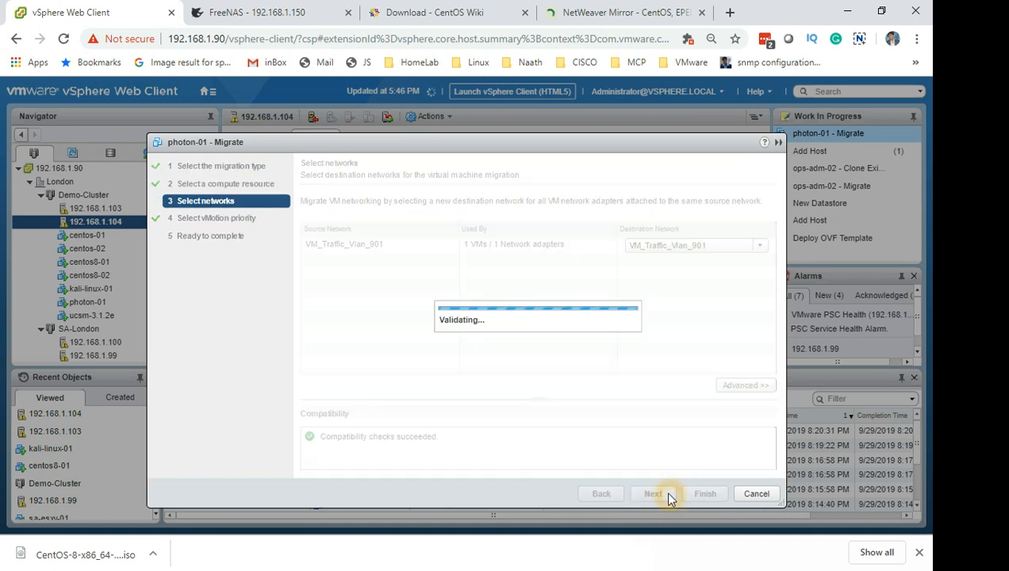
left_click(665, 491)
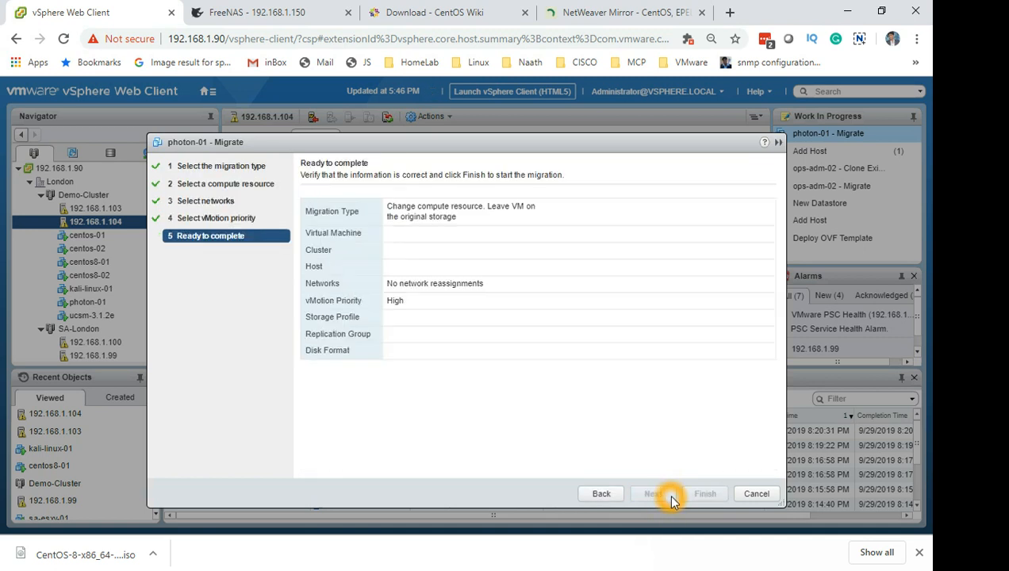
left_click(703, 494)
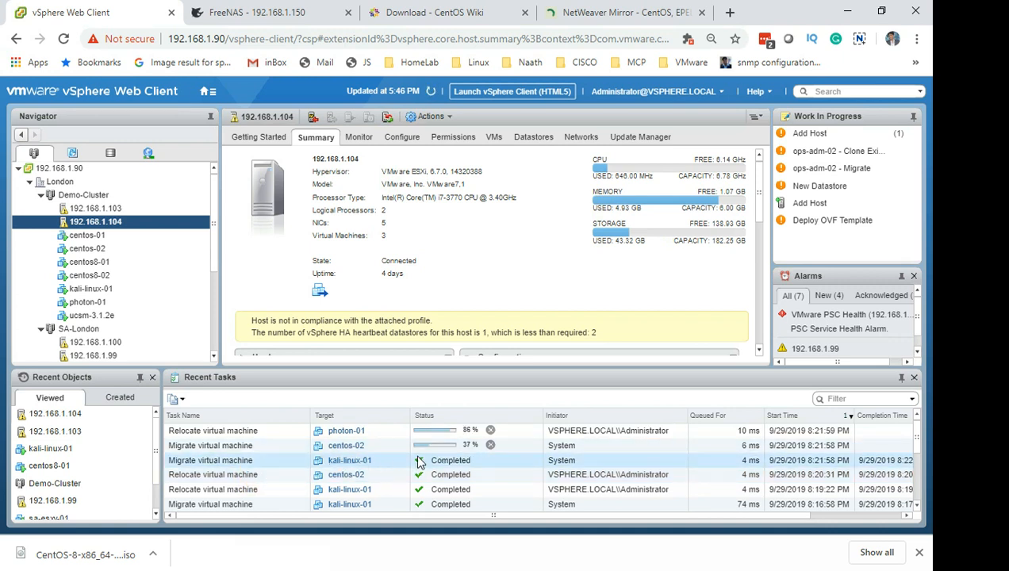
- Check which virtual machines run on host 192.168.1.104 and compare them with the recent migration tasks
left_click(493, 136)
left_click(420, 311)
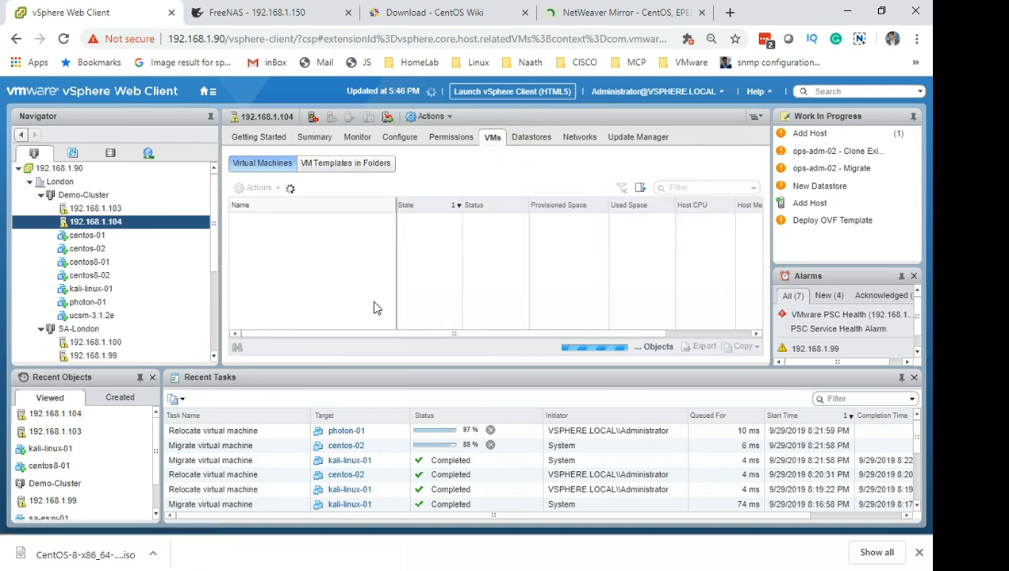
left_click(328, 294)
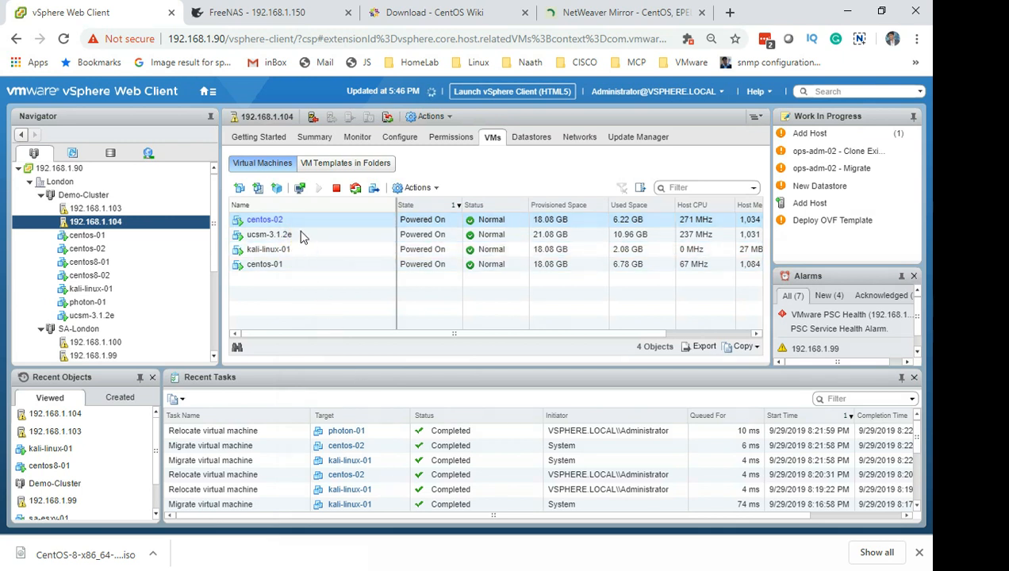
- Open the task history of kali-linux-01 to inspect its latest Migrate virtual machine task
left_click(274, 221)
left_click(268, 250)
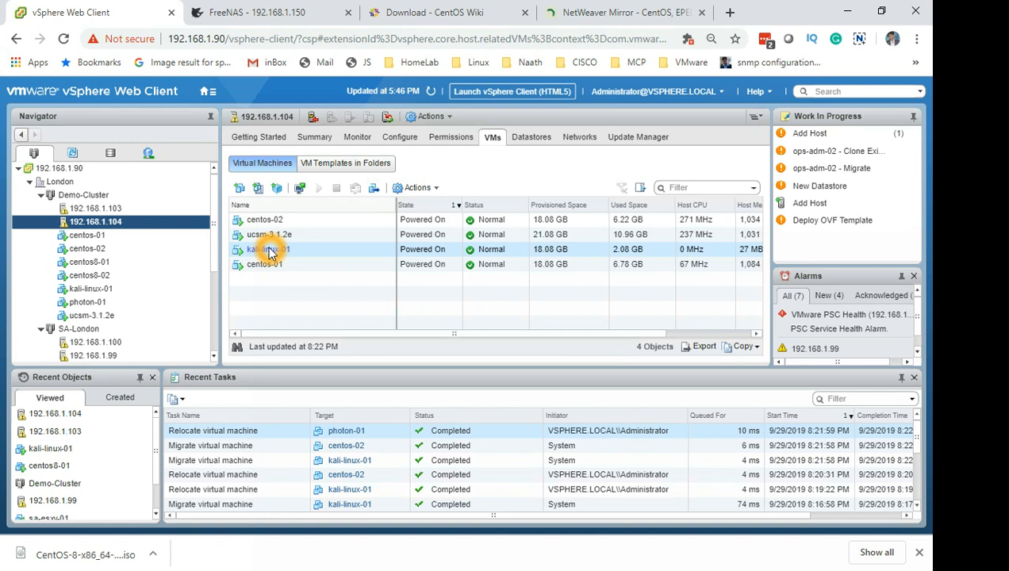
double_click(270, 250)
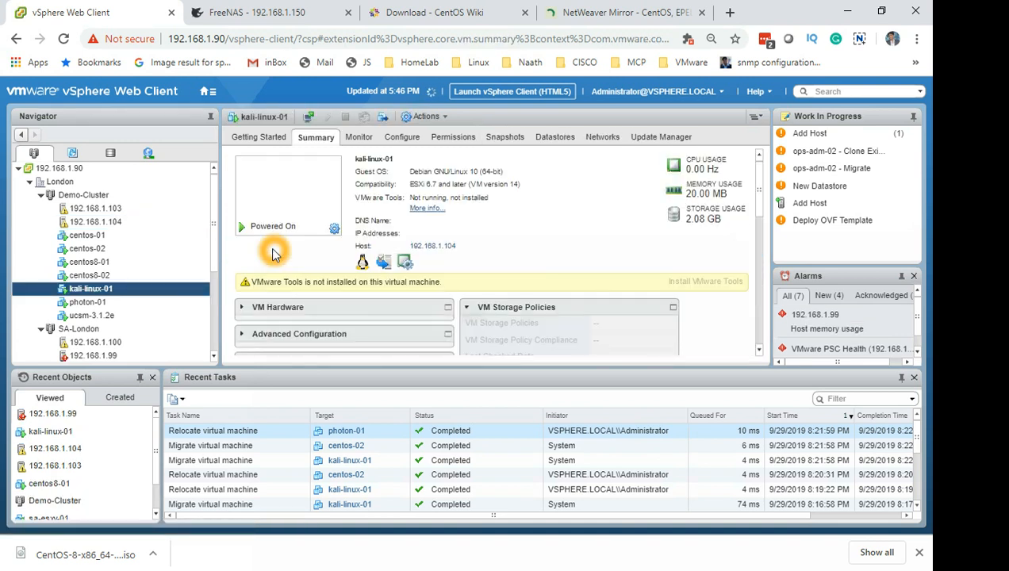
left_click(357, 138)
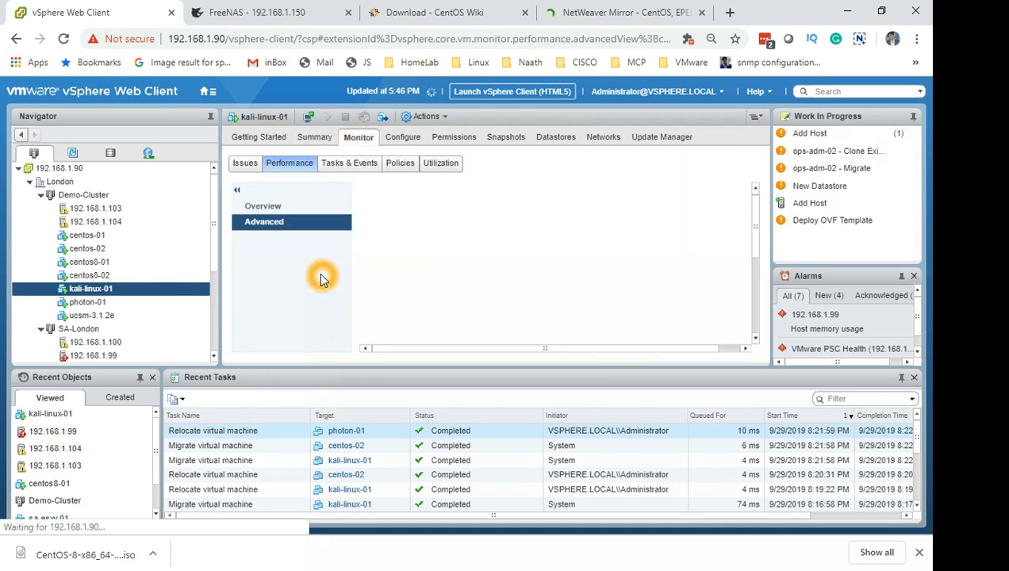
left_click(347, 166)
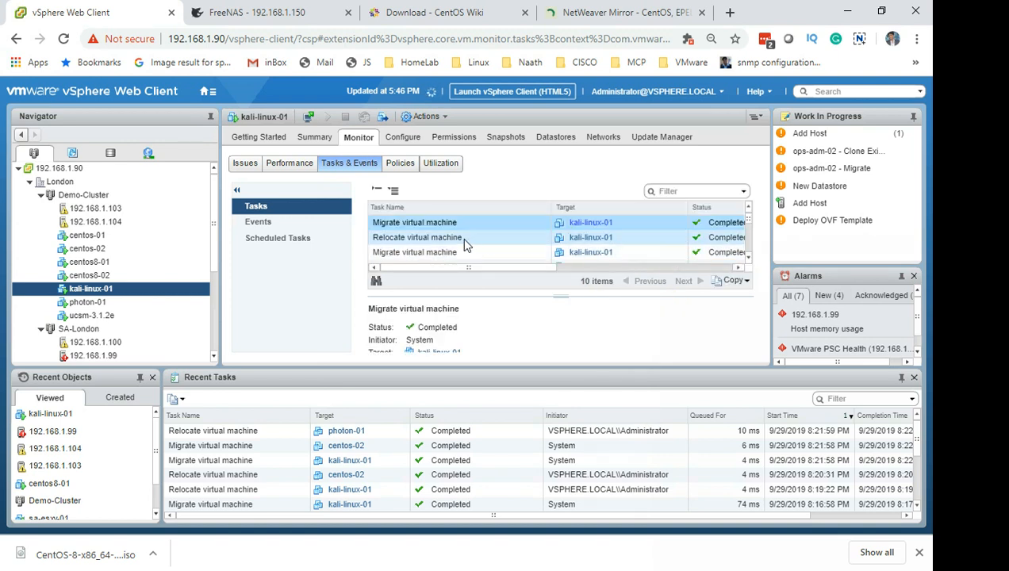
left_click(580, 283)
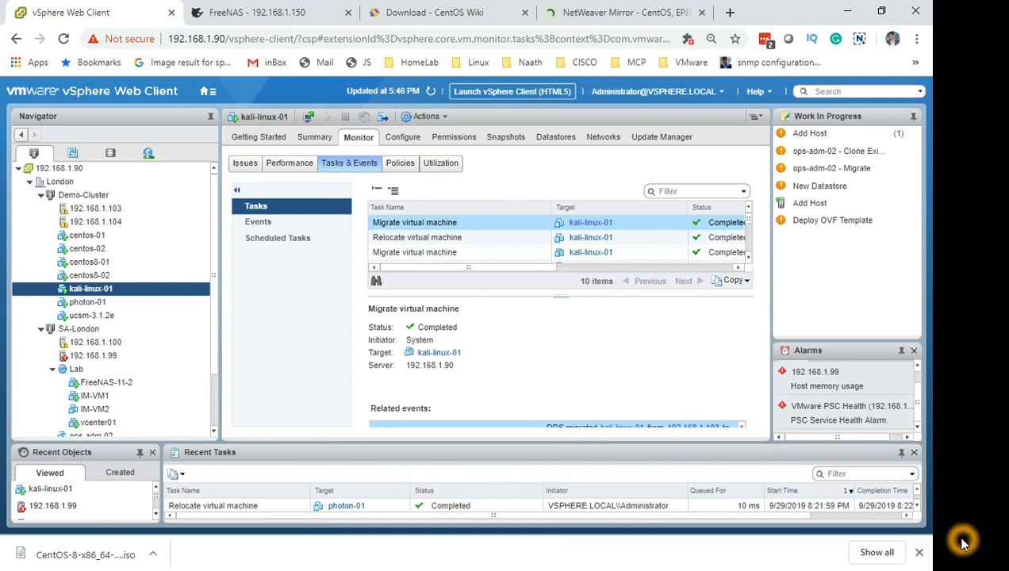
left_click(918, 554)
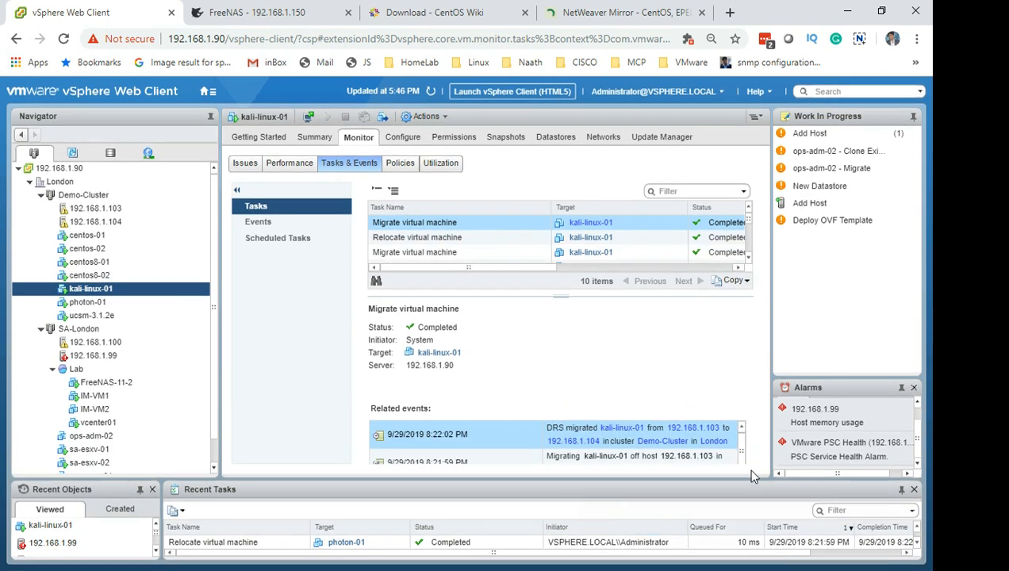
- Examine the related events of the kali-linux-01 migration task for the initiator and the source and destination hosts
left_click(431, 440)
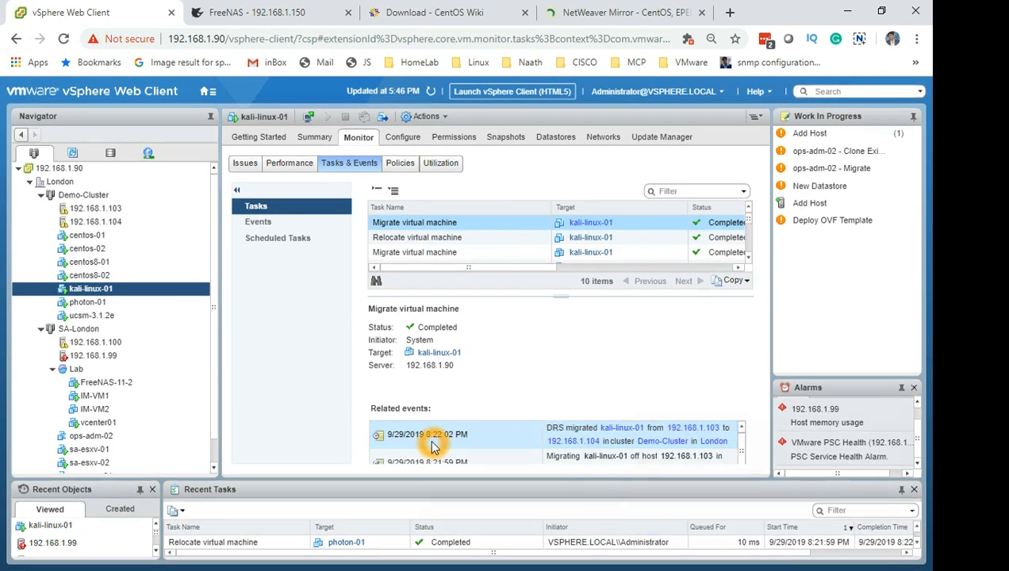
left_click(568, 429)
left_click(612, 431)
left_click(694, 428)
left_click(571, 441)
left_click(639, 446)
left_click(669, 444)
left_click(567, 456)
left_click(498, 457)
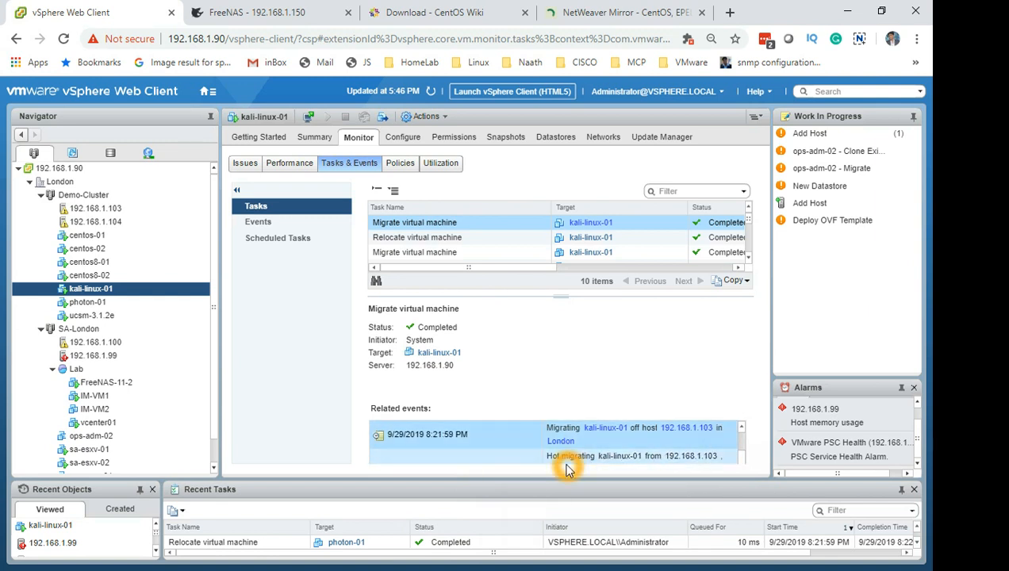
scroll(508, 450, "up", 1)
left_click(502, 444)
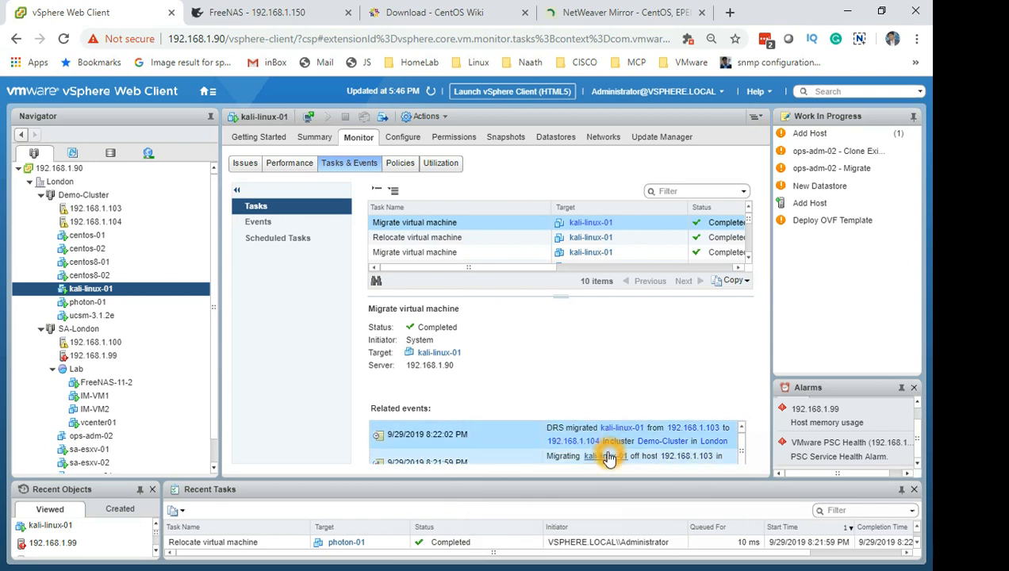
left_click(96, 208)
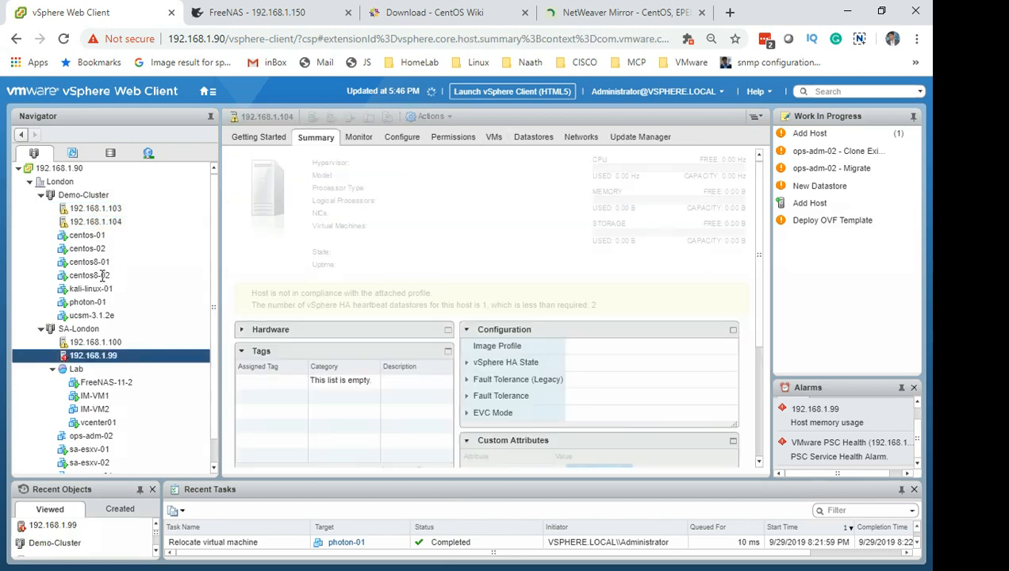
left_click(101, 277)
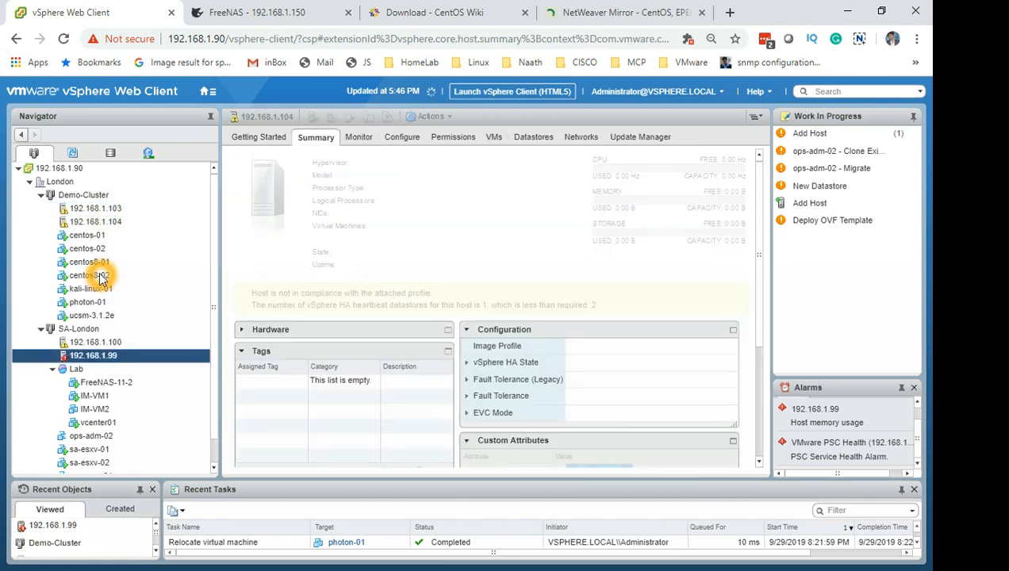
- Switch to the centos8-02 remote console and continue the CentOS installer with English (United Kingdom) as the language
key("alt+Tab")
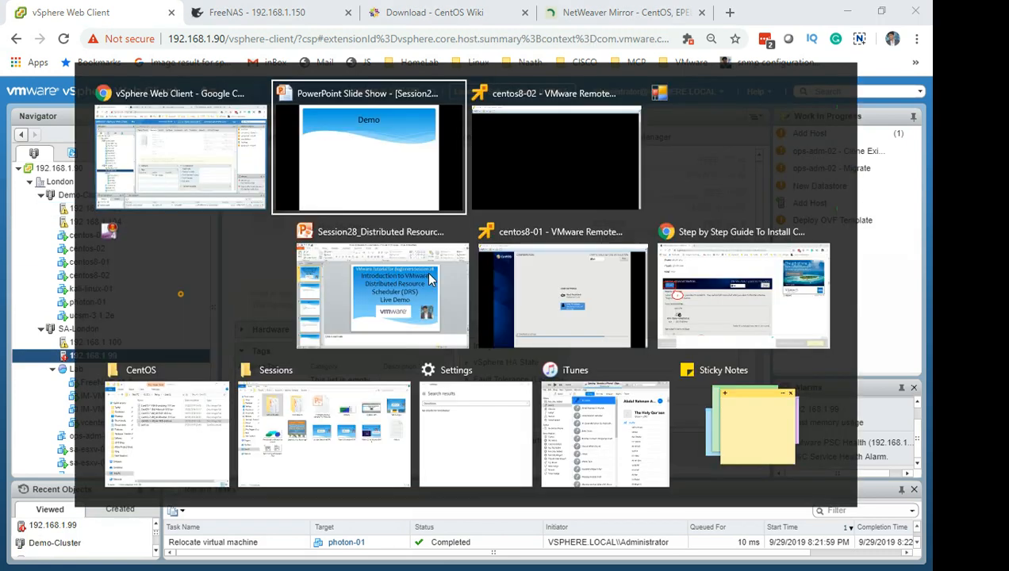
key("alt+Tab")
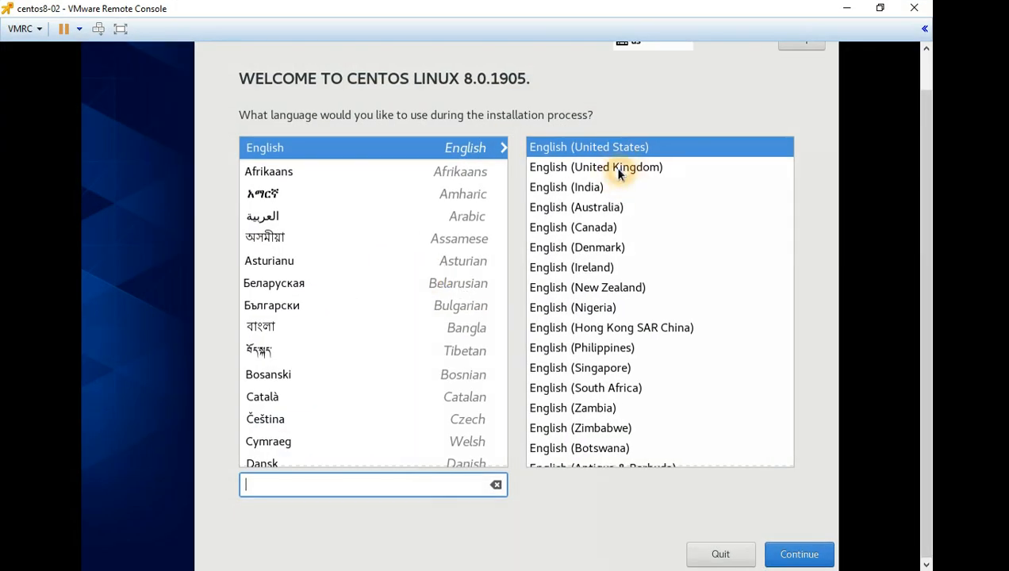
left_click(591, 166)
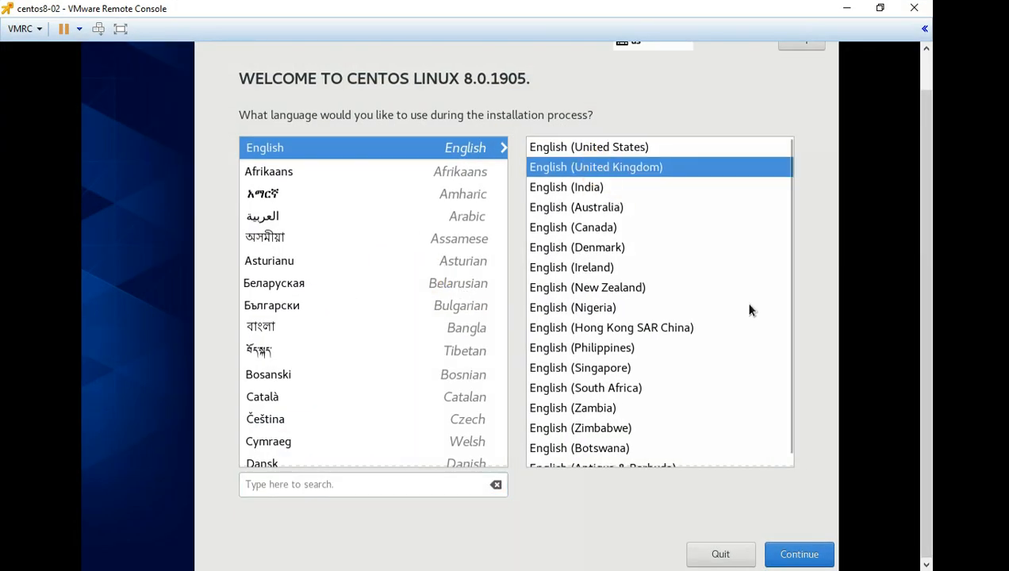
left_click(807, 555)
left_click(806, 546)
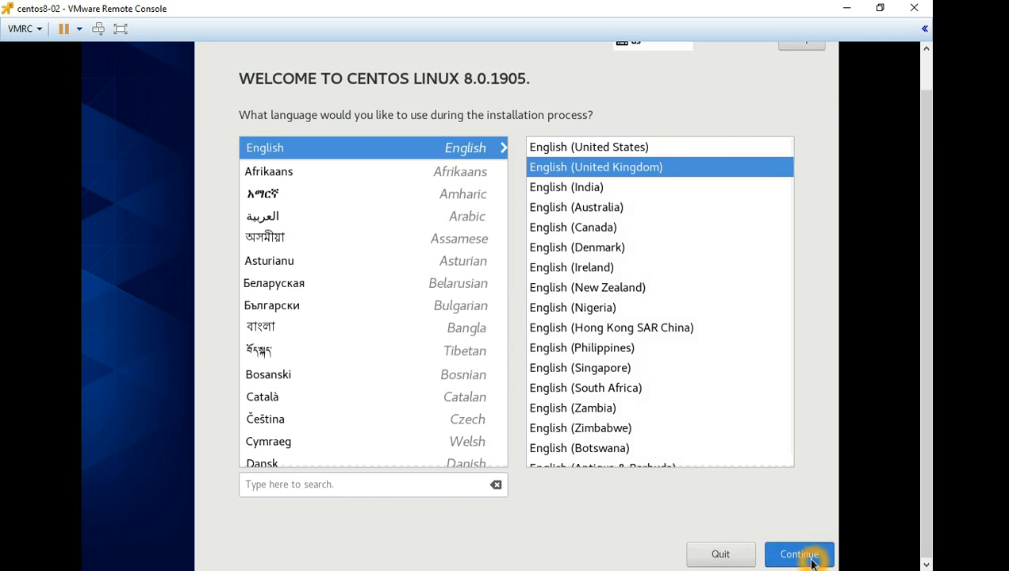
left_click(810, 560)
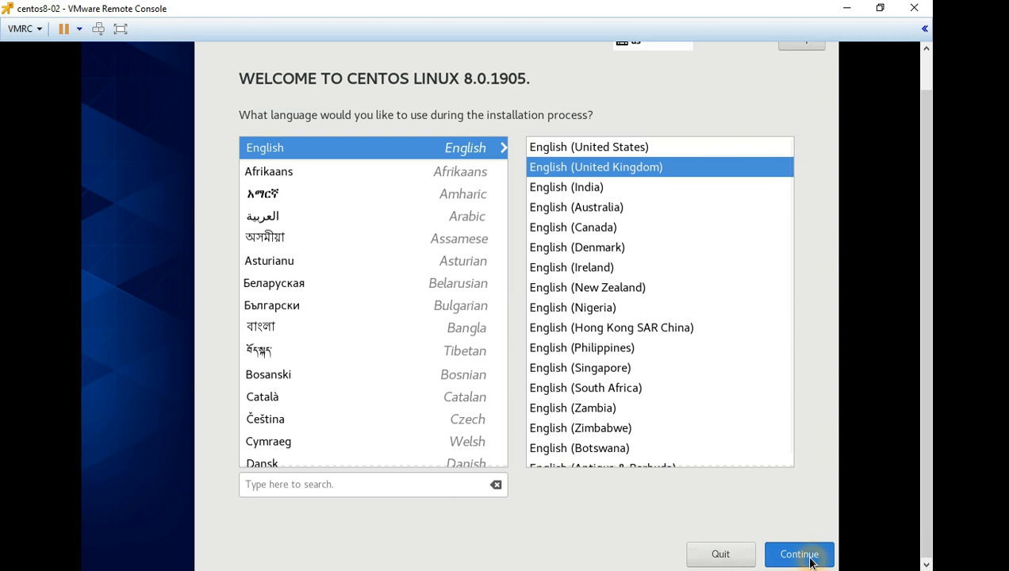
left_click_drag(925, 118, 934, 67)
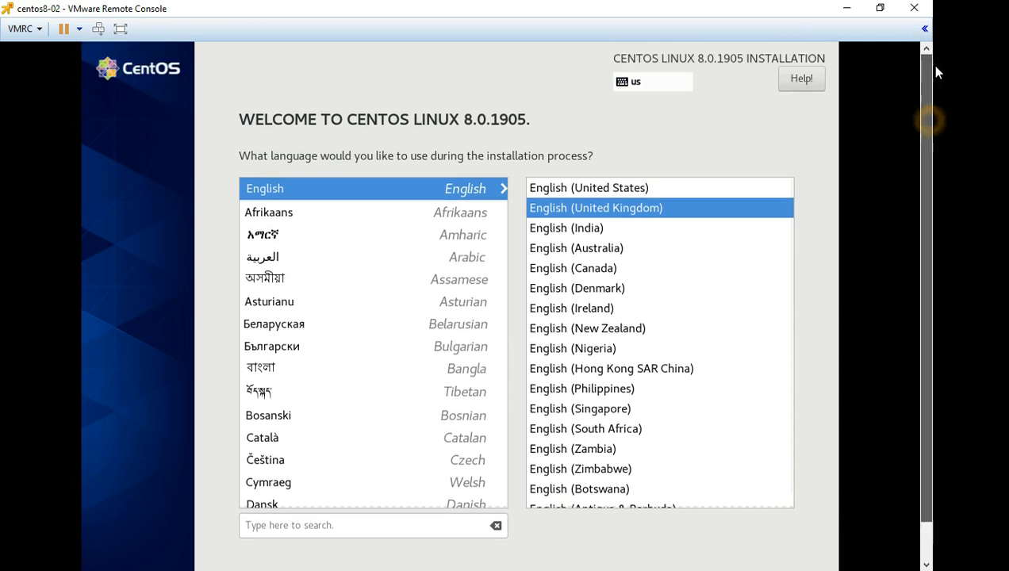
left_click(924, 281)
left_click_drag(924, 289, 926, 341)
left_click(819, 556)
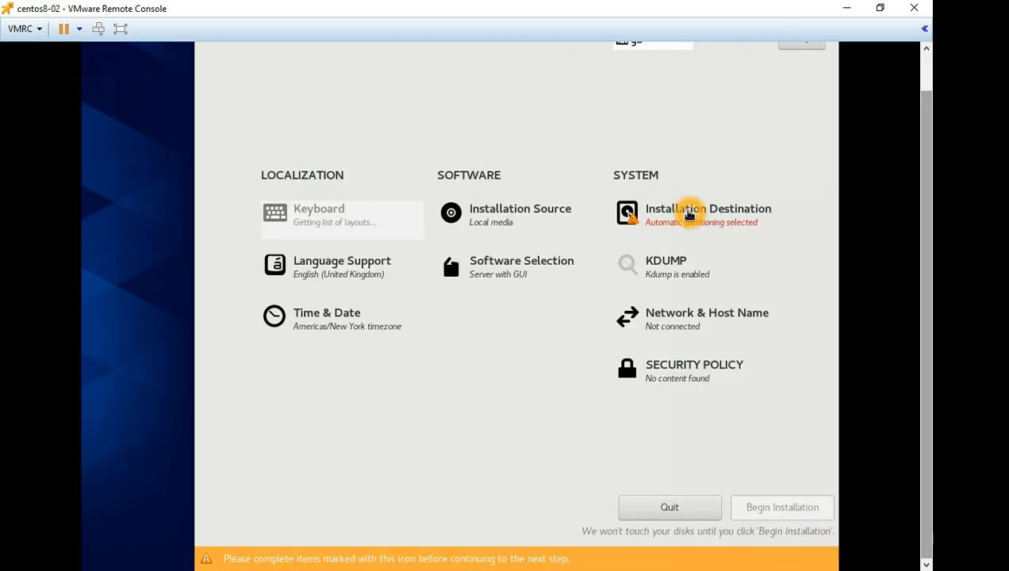
- Set the 40 GiB VMware Virtual disk (sda) as the installation destination with Automatic storage configuration
left_click(687, 209)
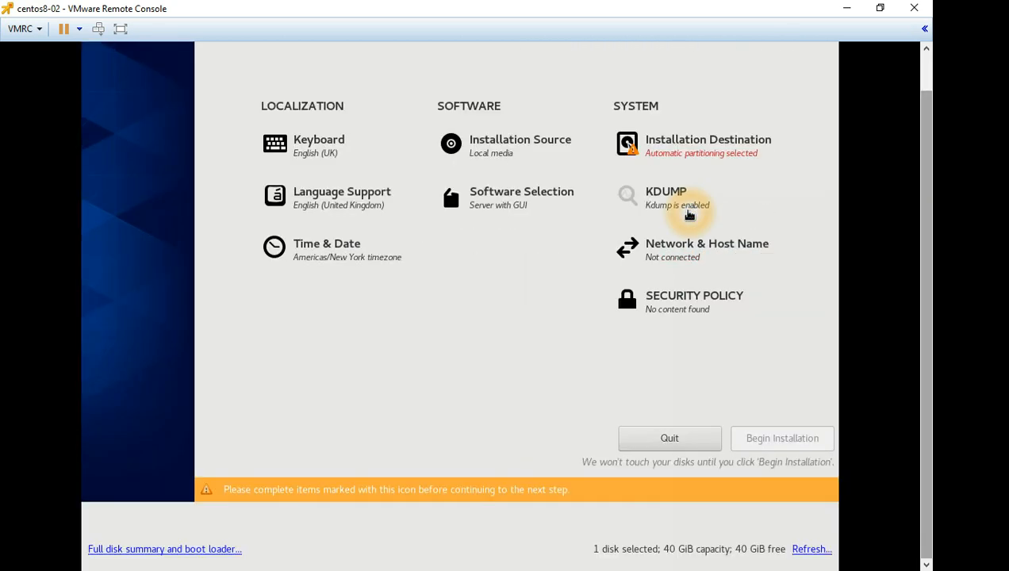
left_click(159, 190)
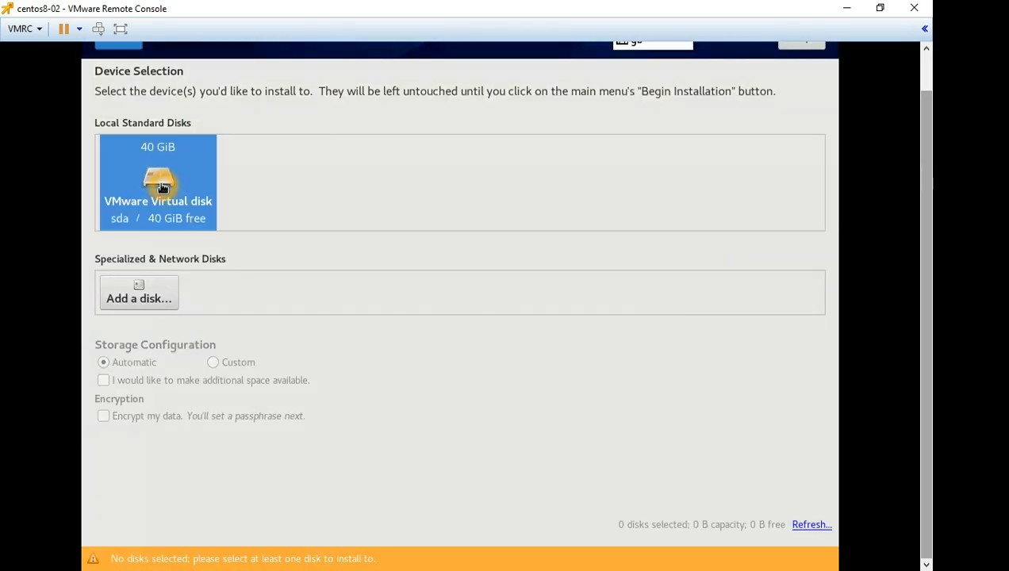
left_click(158, 176)
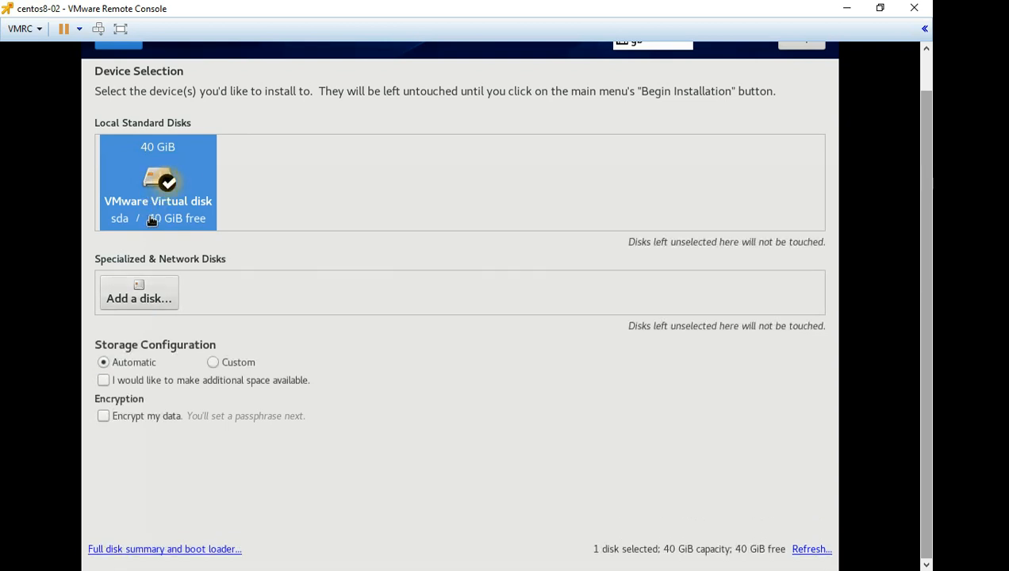
left_click(139, 290)
left_click(123, 362)
left_click(127, 47)
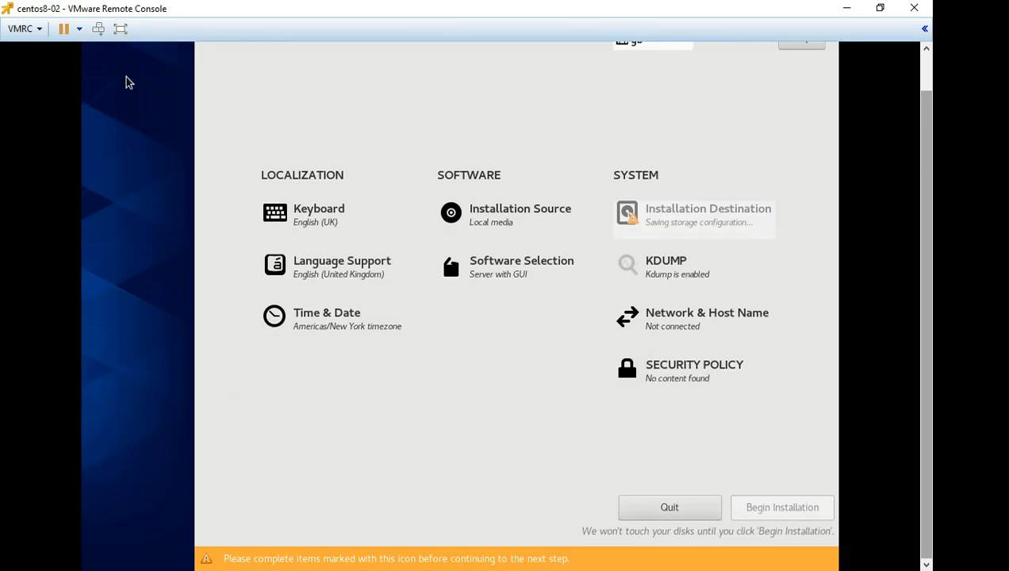
- Set the installer's time zone to region Europe, city London, and the clock's hour to 20
left_click(322, 326)
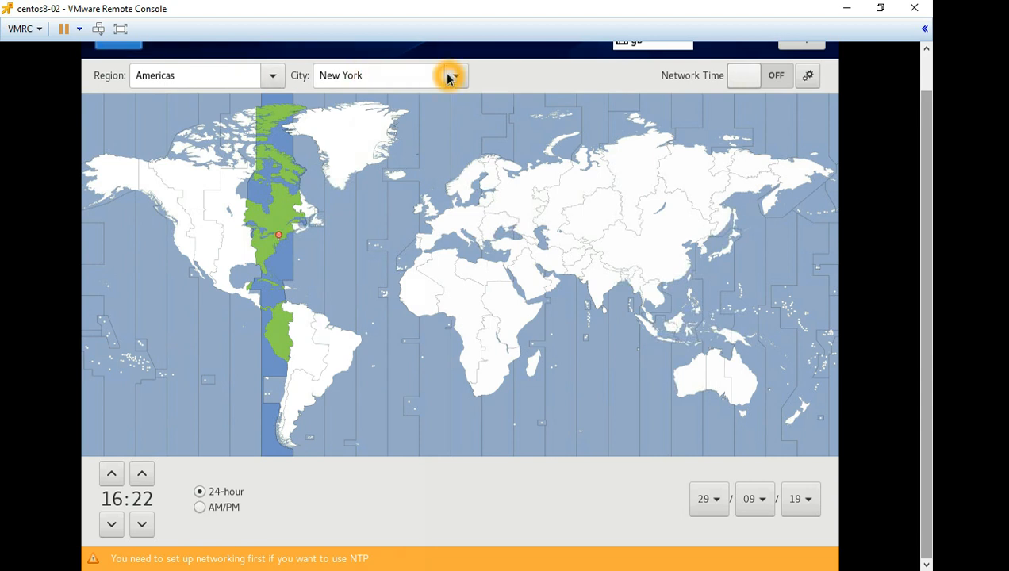
left_click(452, 76)
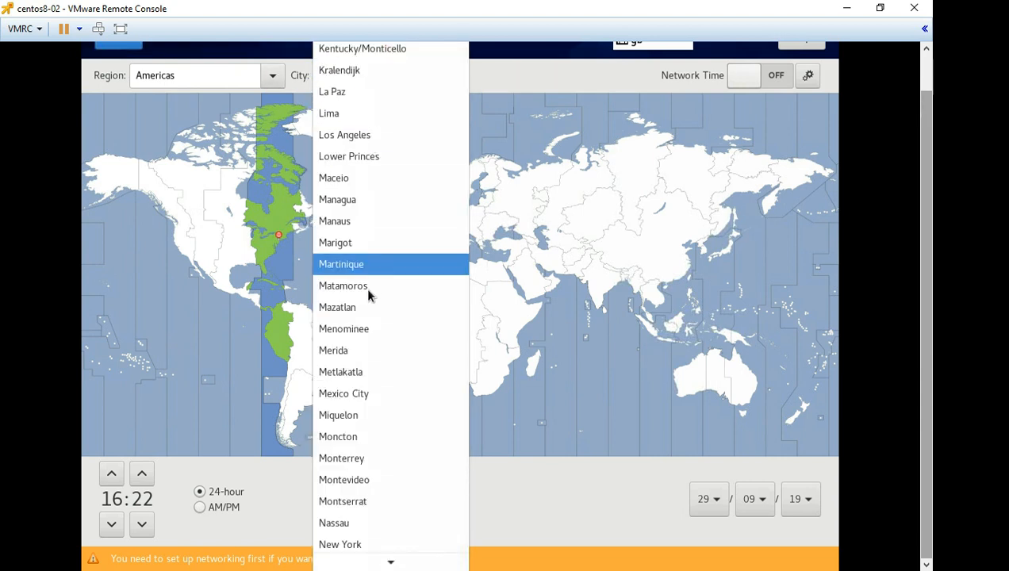
left_click(272, 79)
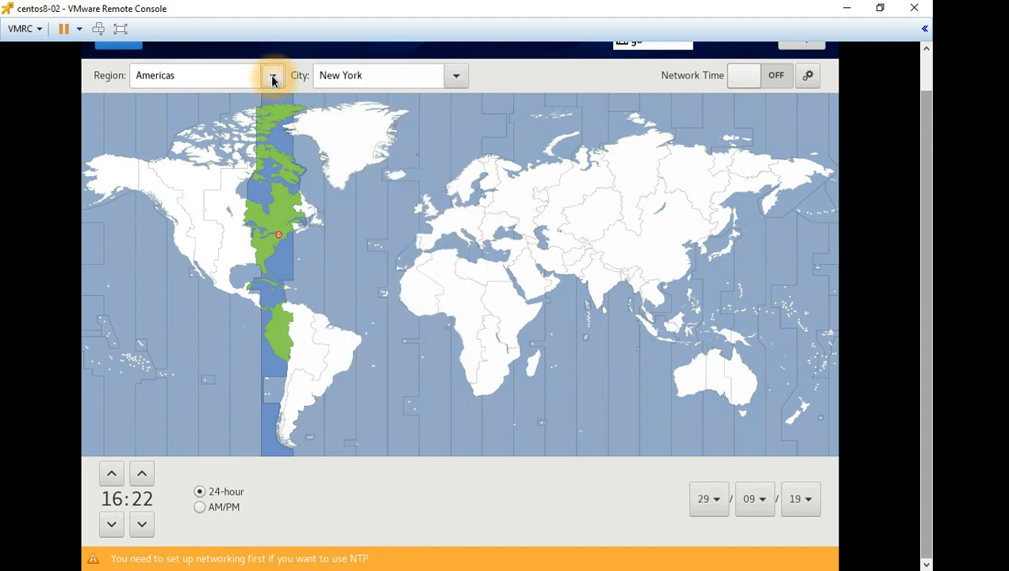
left_click(272, 77)
left_click_drag(140, 319, 152, 252)
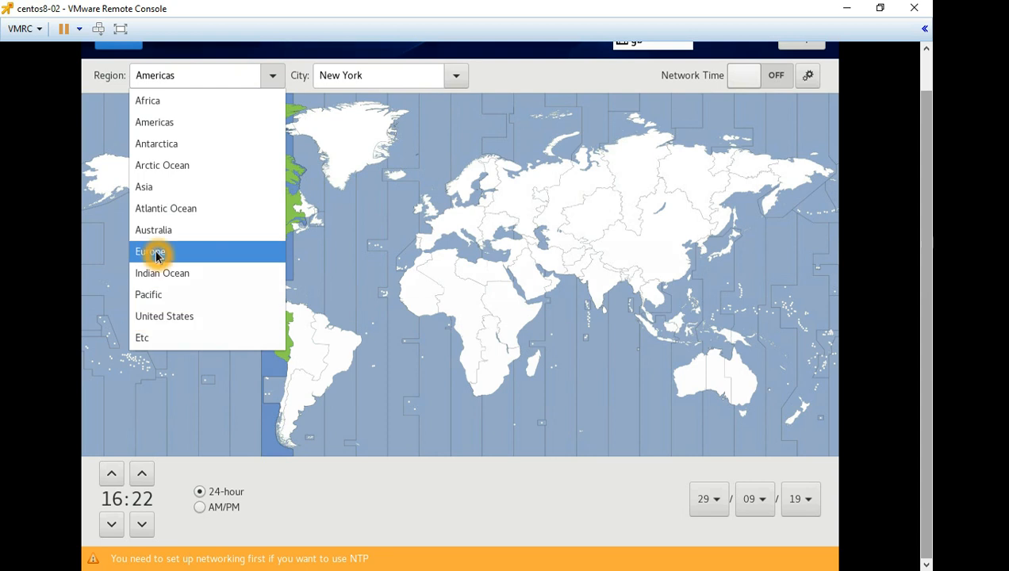
left_click(460, 84)
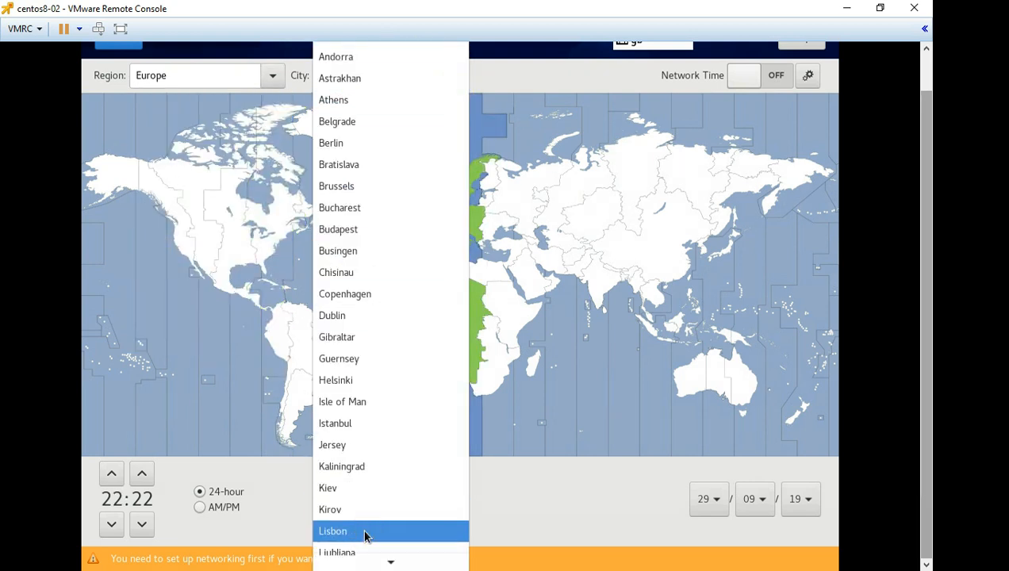
key("Down")
key("Down")
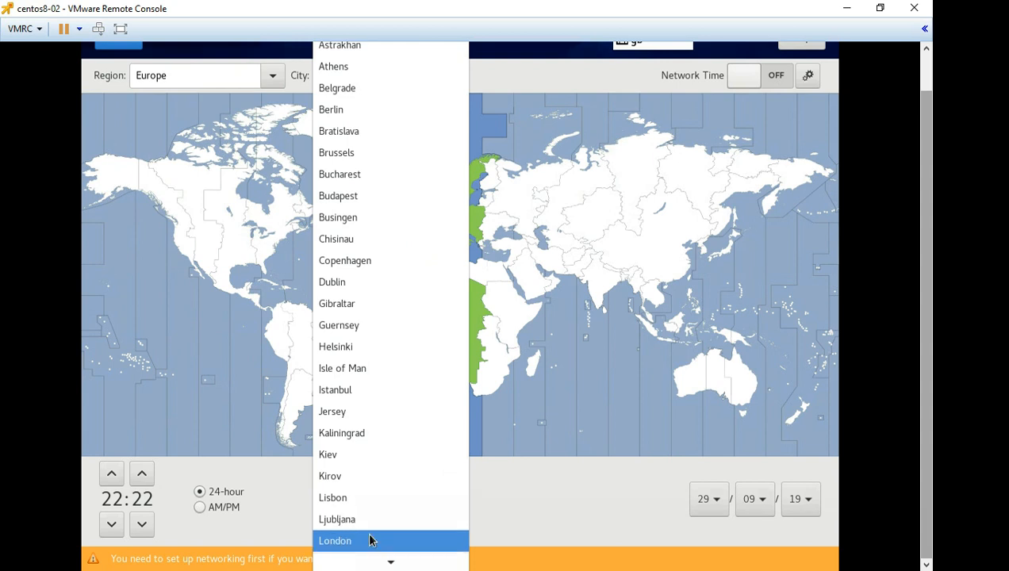
left_click(369, 540)
left_click(121, 525)
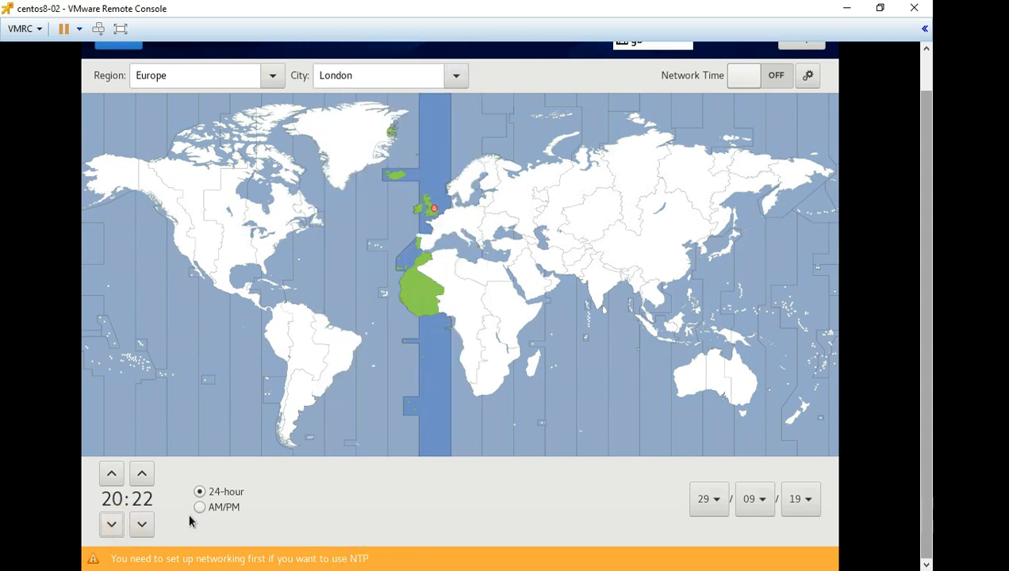
- Try to turn on Network Time and return to the installation summary
left_click(774, 74)
left_click(769, 78)
left_click(774, 78)
left_click(752, 84)
left_click(925, 80)
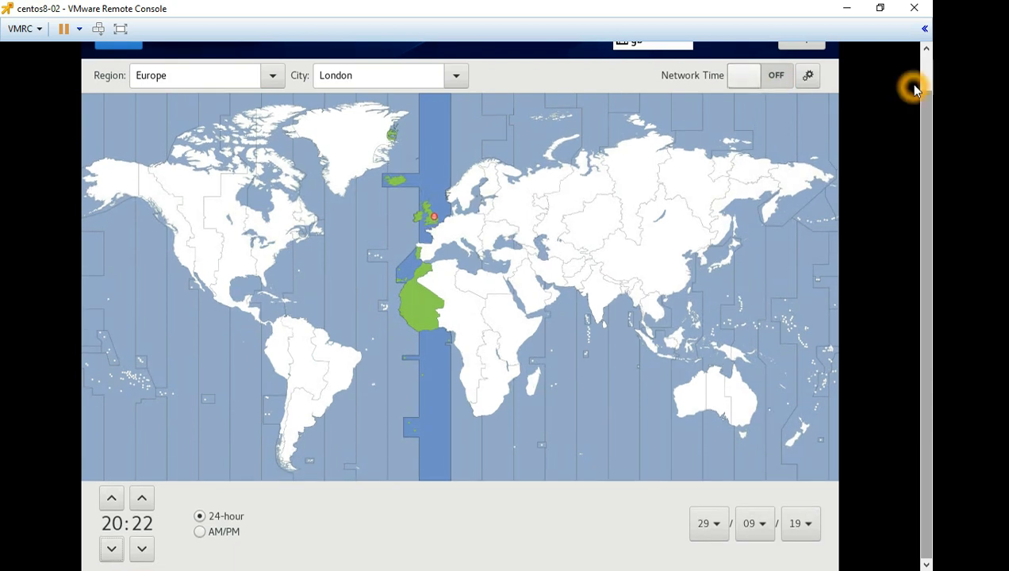
left_click(115, 78)
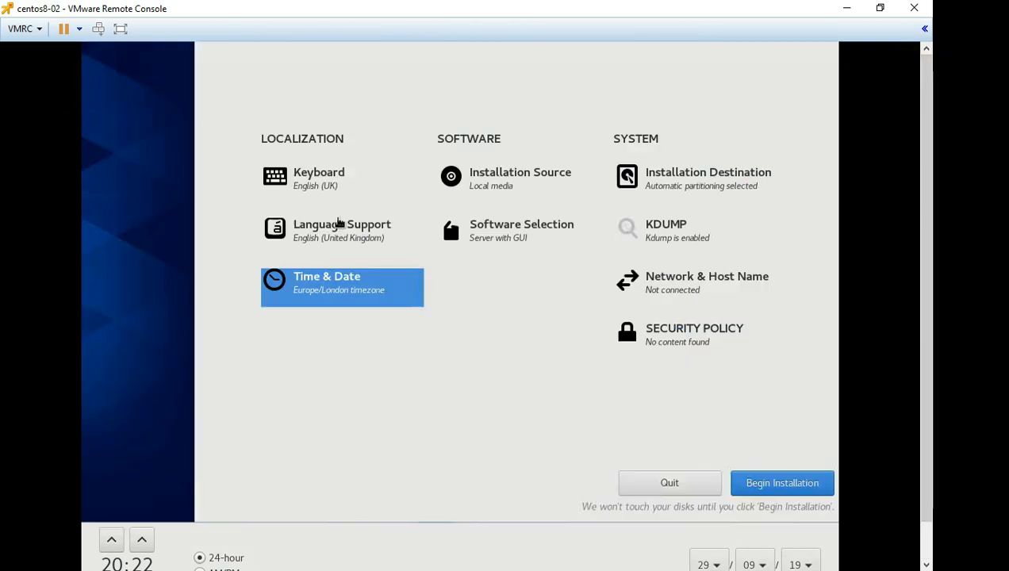
- Turn on the Ethernet (ens192) connection in the Network & Host Name settings
left_click(789, 505)
left_click(703, 429)
left_click(701, 378)
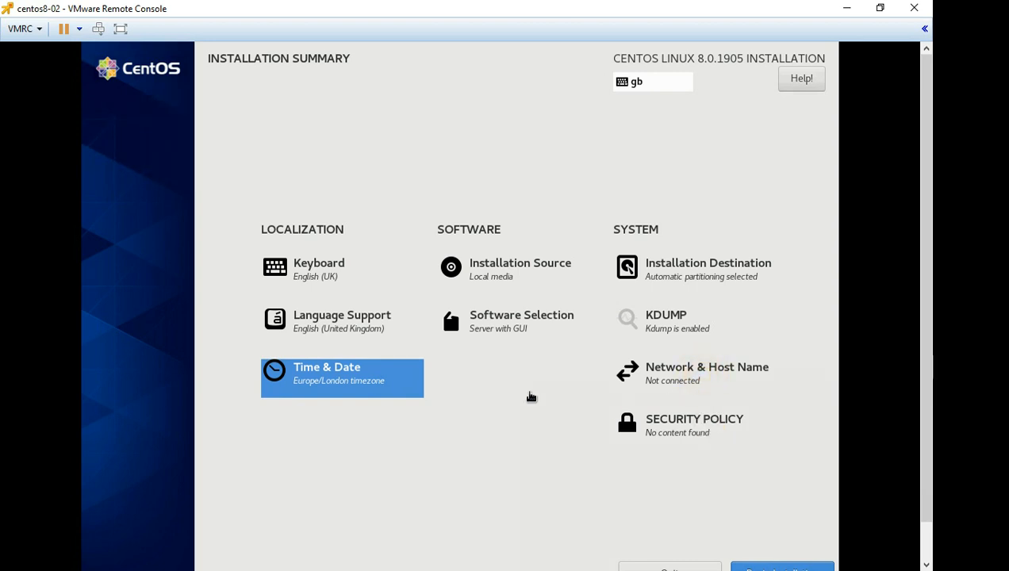
left_click(746, 130)
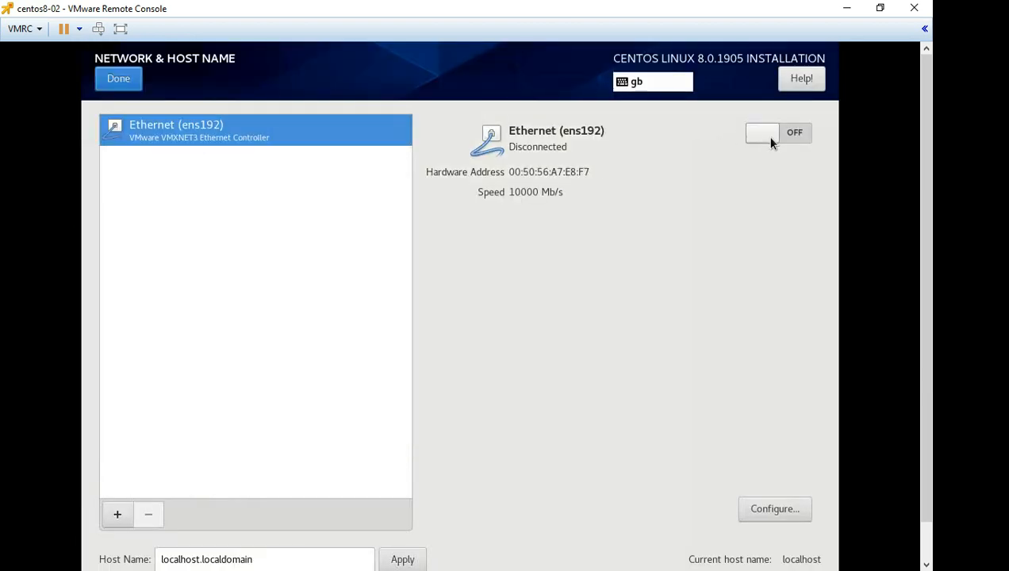
left_click(794, 133)
left_click(517, 299)
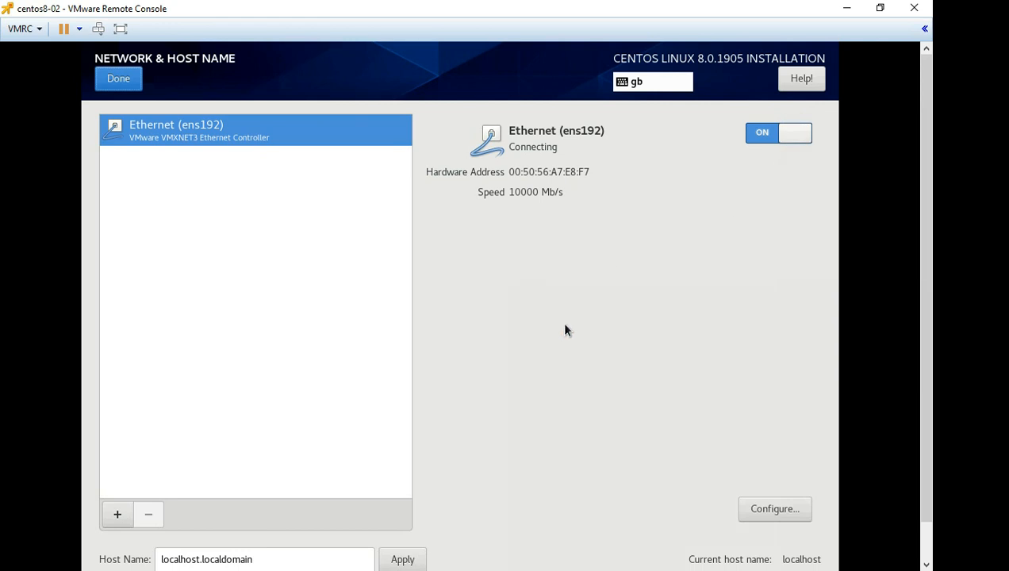
left_click(626, 284)
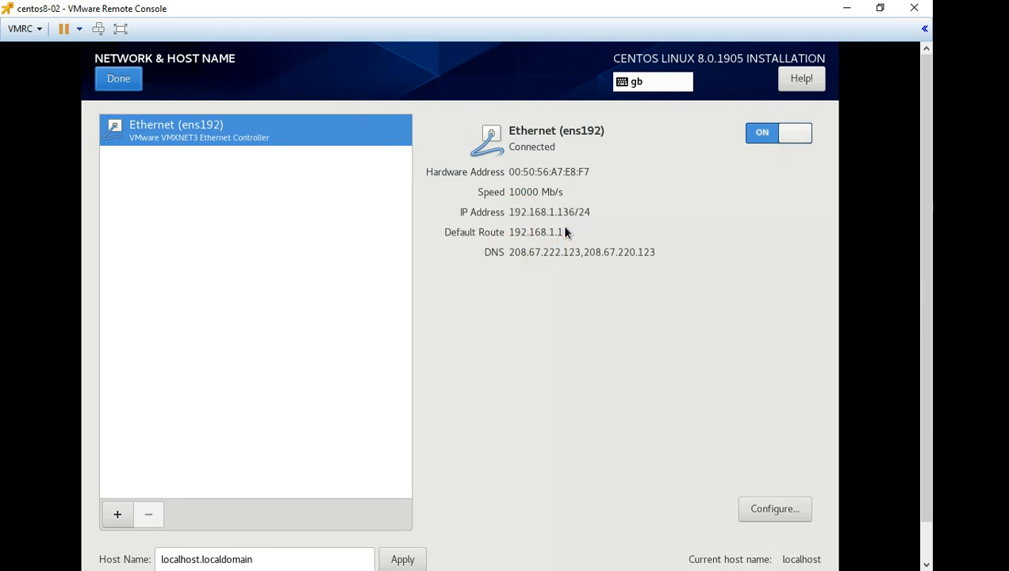
- Return from the network settings to the installation summary and begin the CentOS installation
left_click(131, 88)
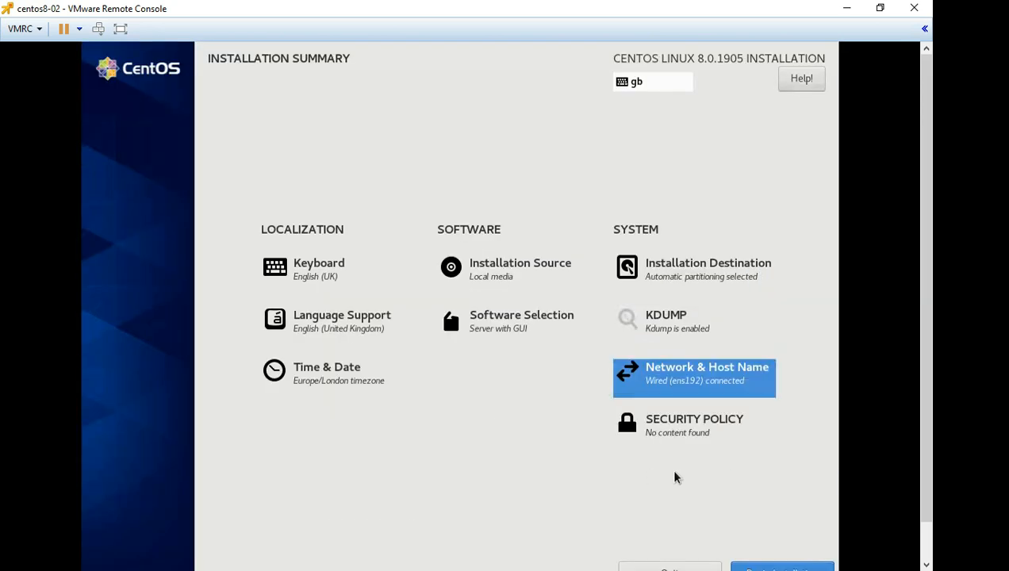
left_click_drag(929, 367, 921, 466)
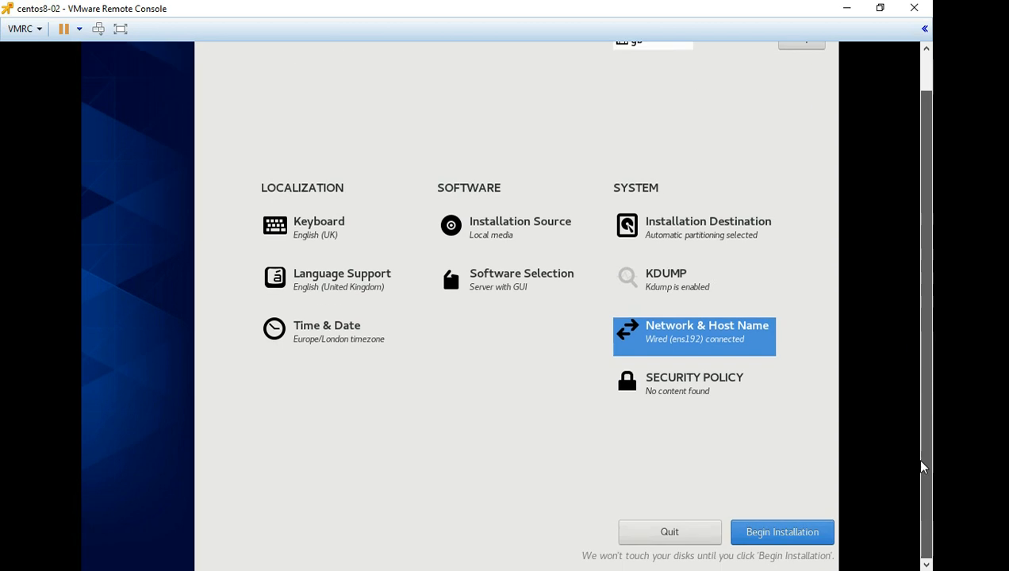
left_click(668, 297)
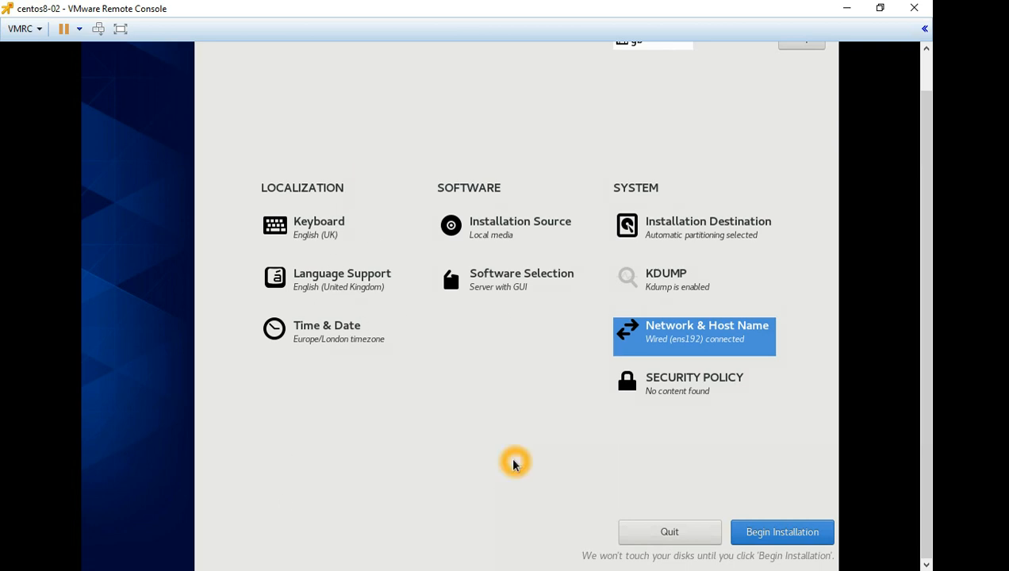
left_click(776, 532)
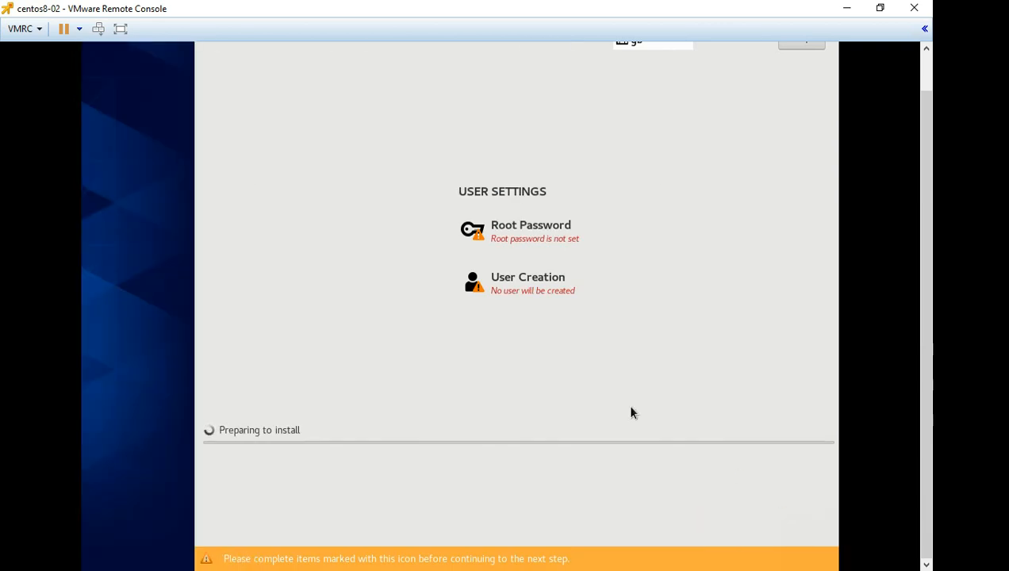
- Set the root password by entering and confirming it, and return to the user settings
left_click(539, 230)
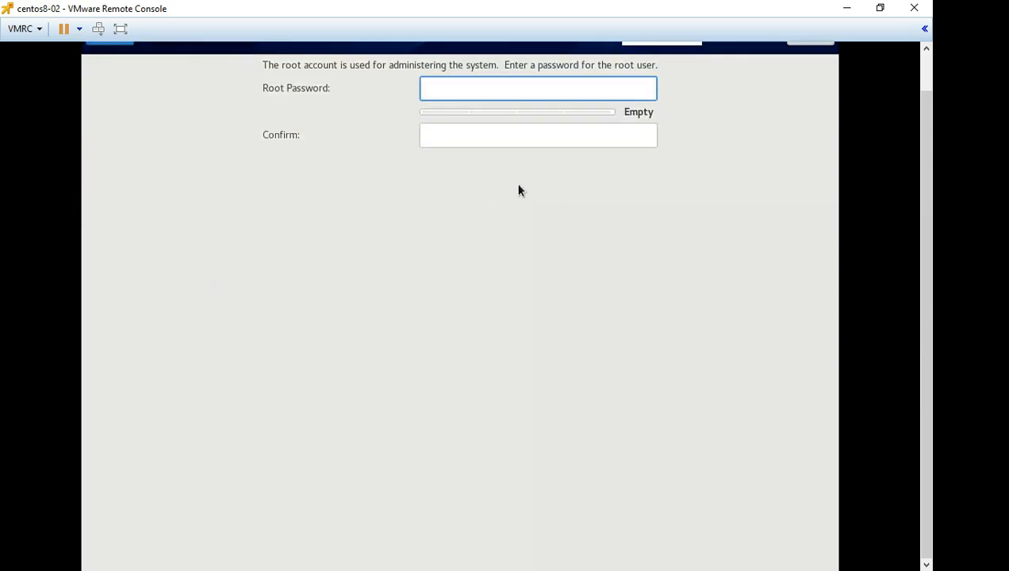
left_click(495, 119)
type("••")
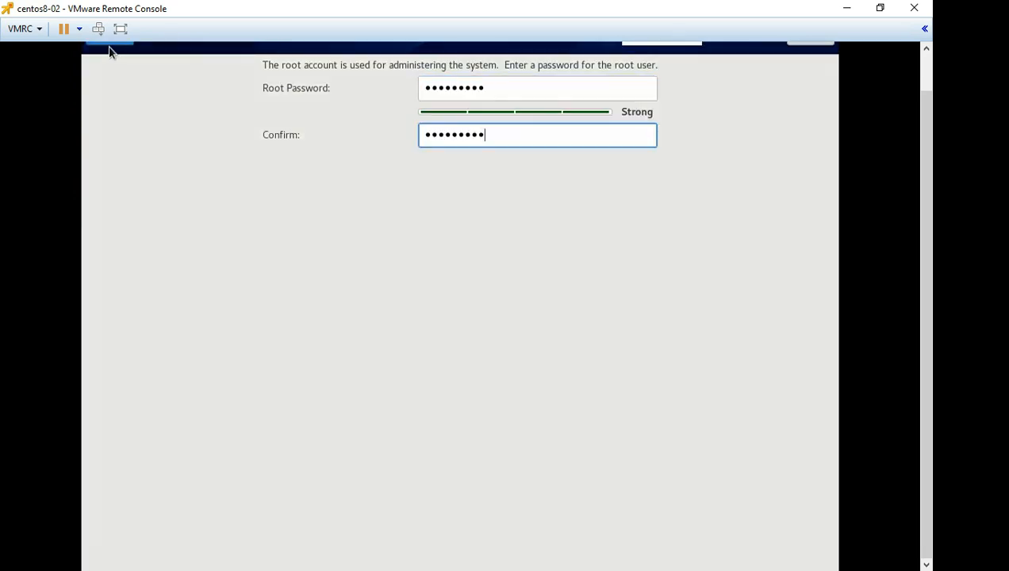
left_click(109, 48)
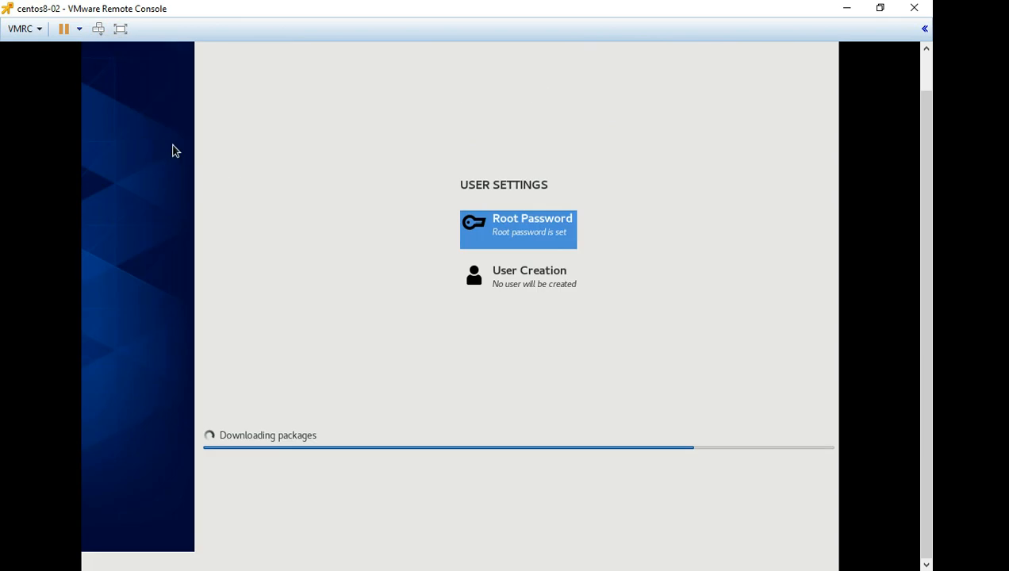
- Create an administrator user by entering the full name, the account password and its confirmation
left_click(506, 301)
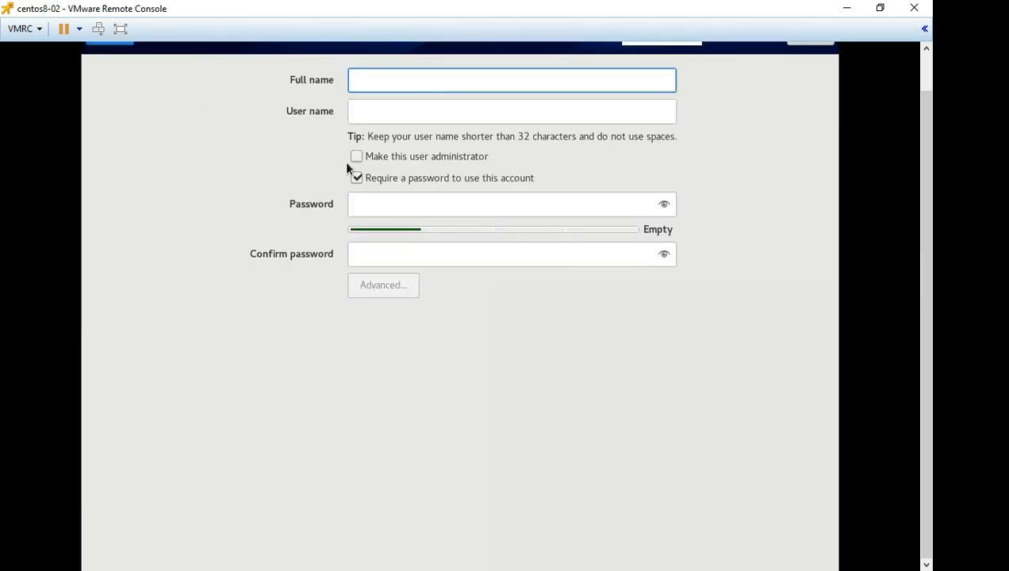
left_click(357, 156)
left_click(386, 78)
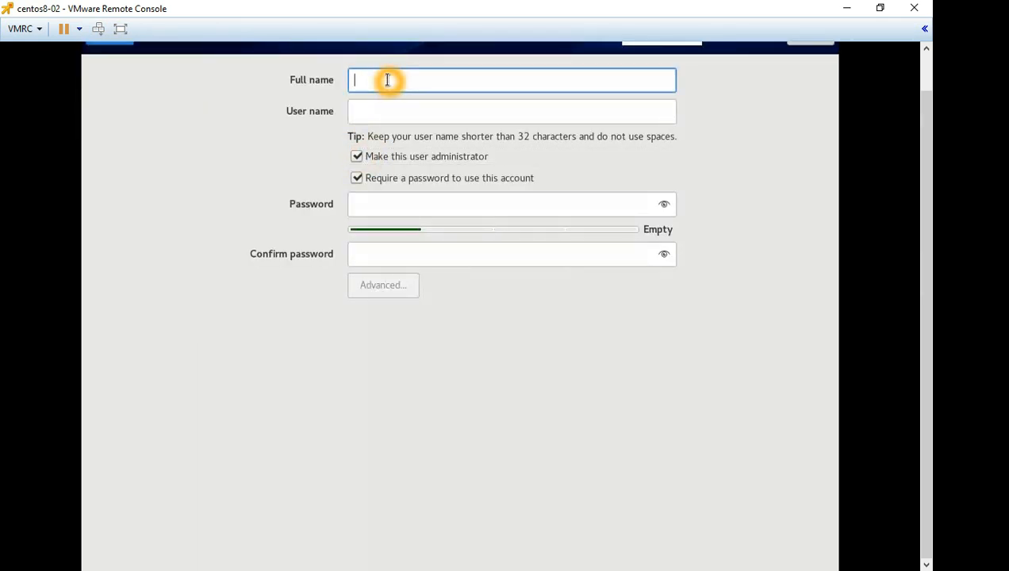
type("ibrahim")
left_click(402, 199)
type("*********")
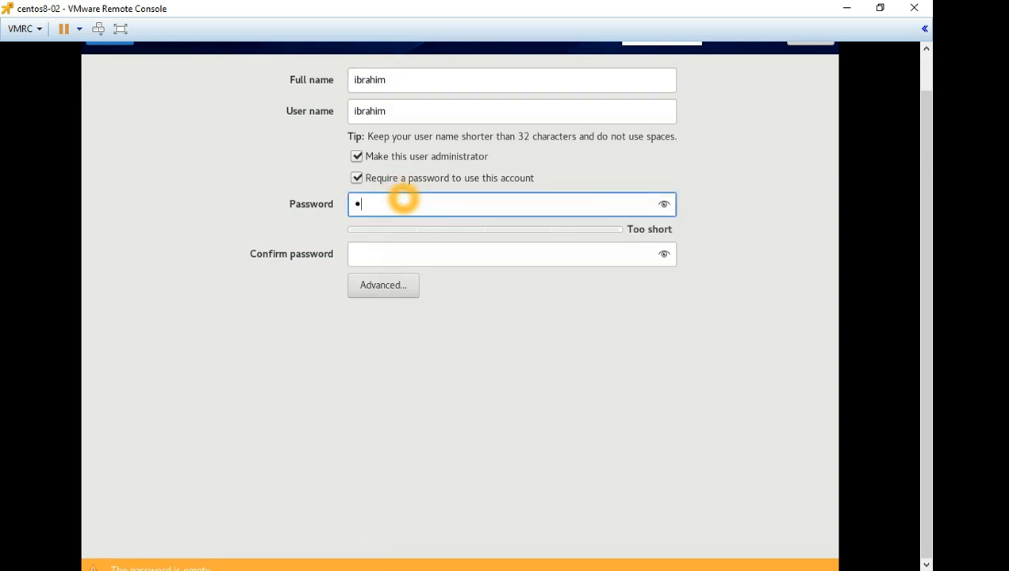
key("Tab")
type("*****")
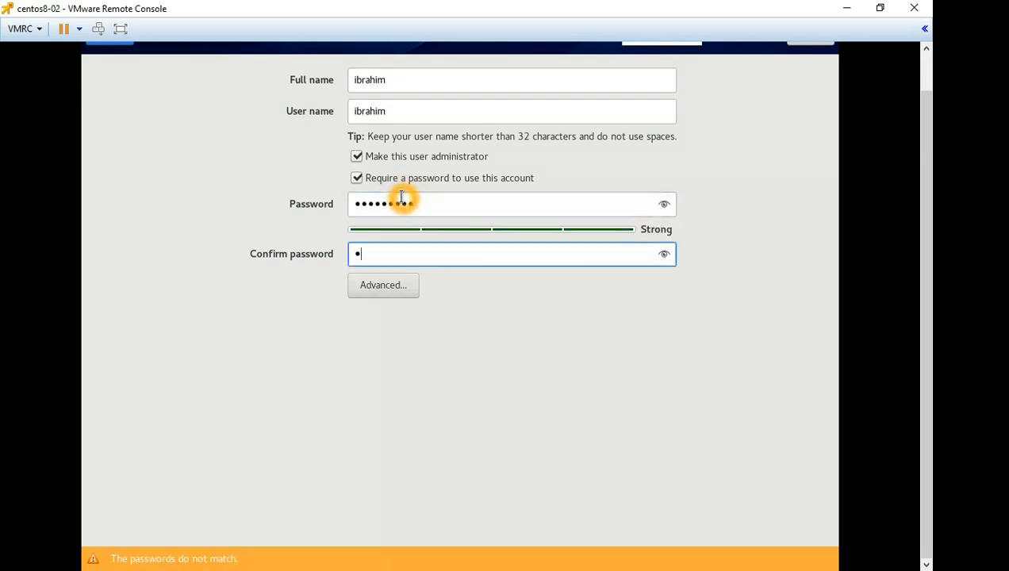
type("**")
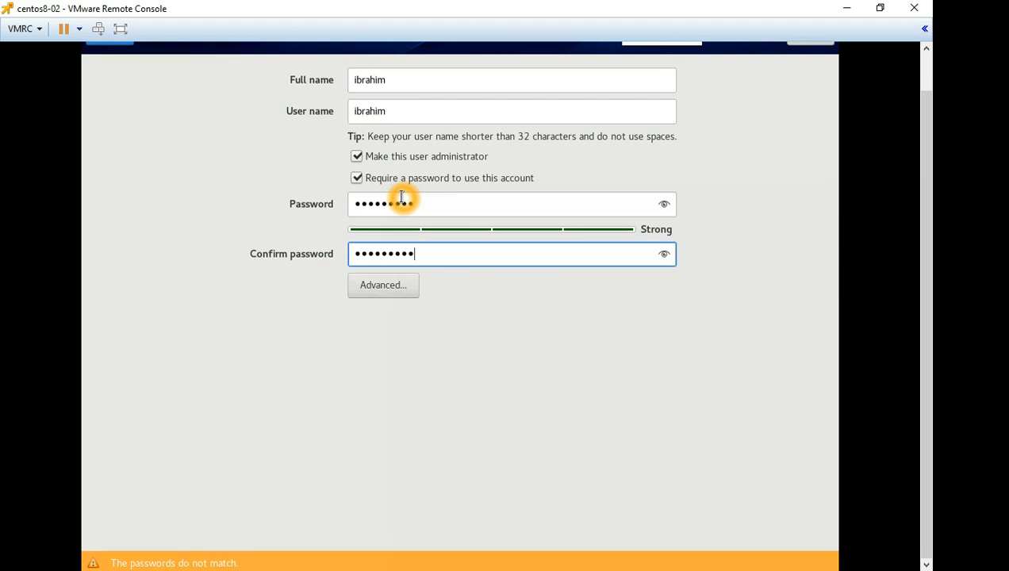
left_click(123, 47)
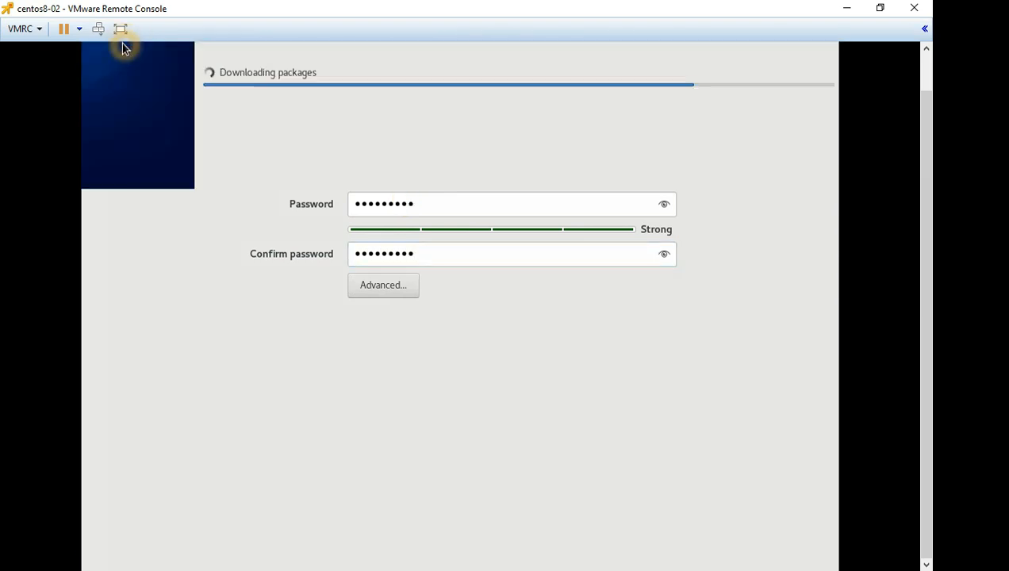
left_click(386, 480)
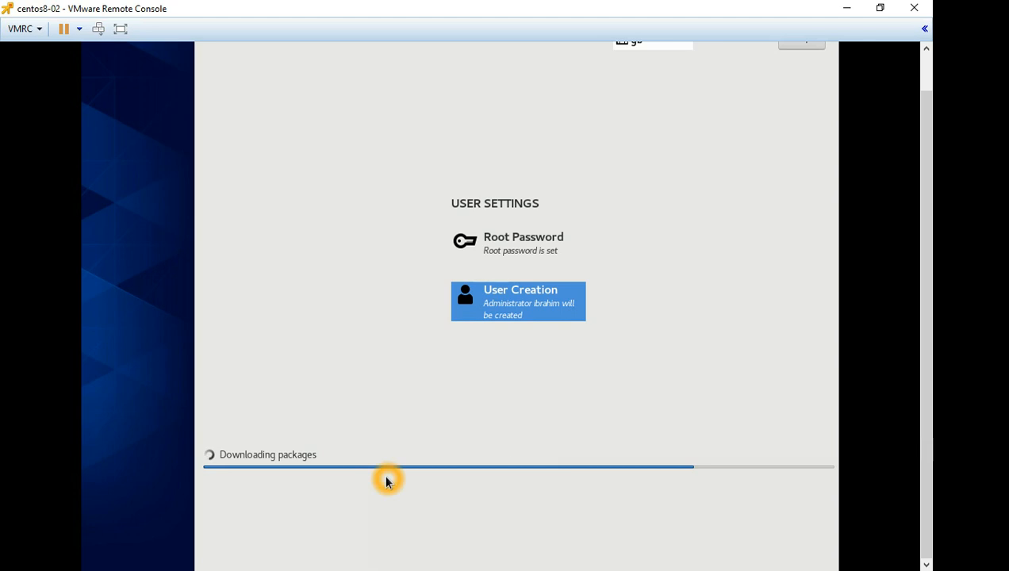
left_click(489, 302)
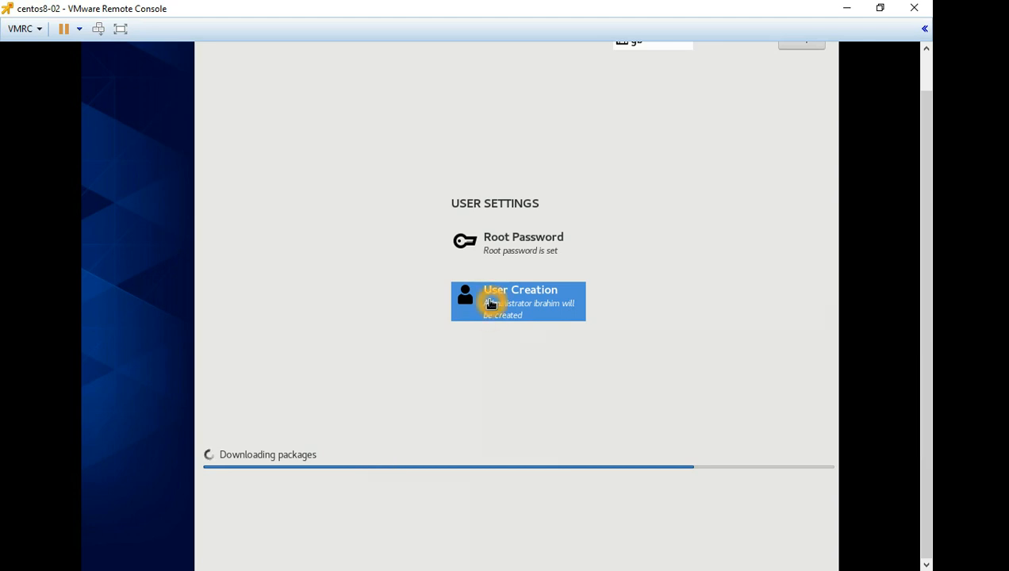
left_click(450, 341)
- Release the pointer from the centos8-02 console and minimize it to return to the vSphere Web Client
key("ctrl+alt")
left_click(412, 274)
left_click(340, 273)
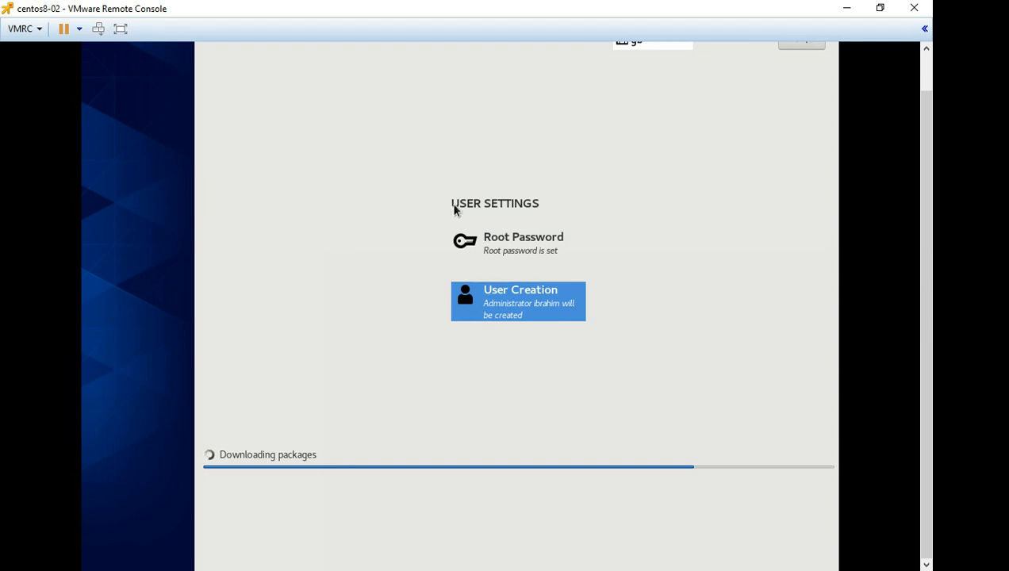
left_click(844, 14)
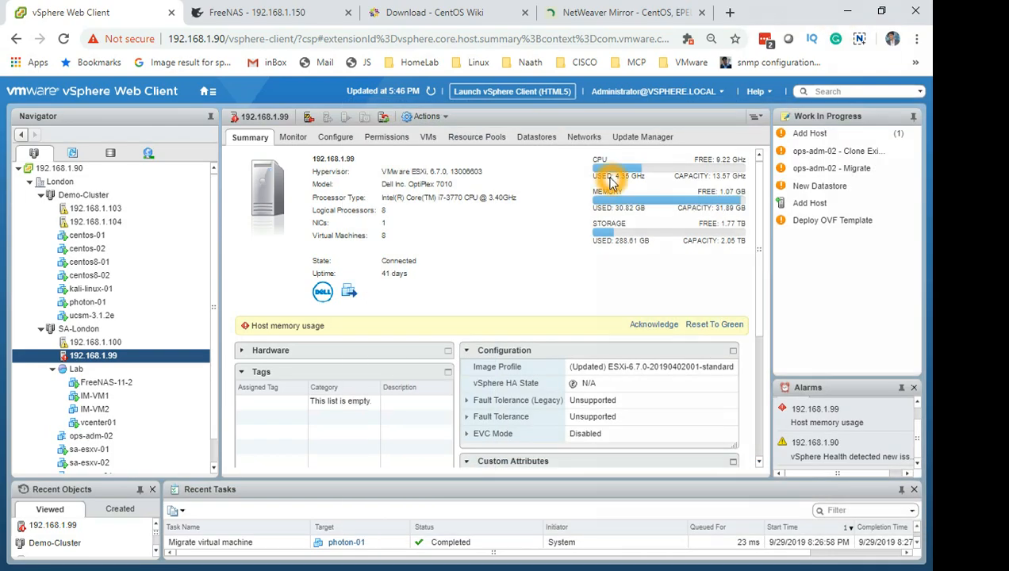